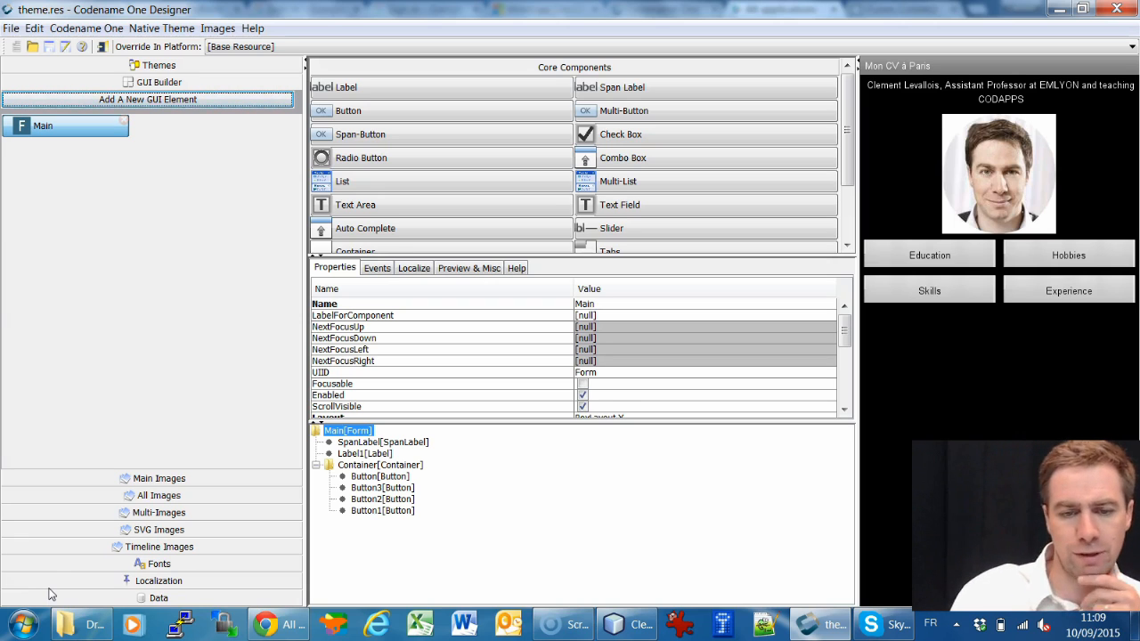
# Switch to NetBeans and open the Android signing settings in the properties of the Clement Levallois CV project.
pyautogui.click(102, 582)
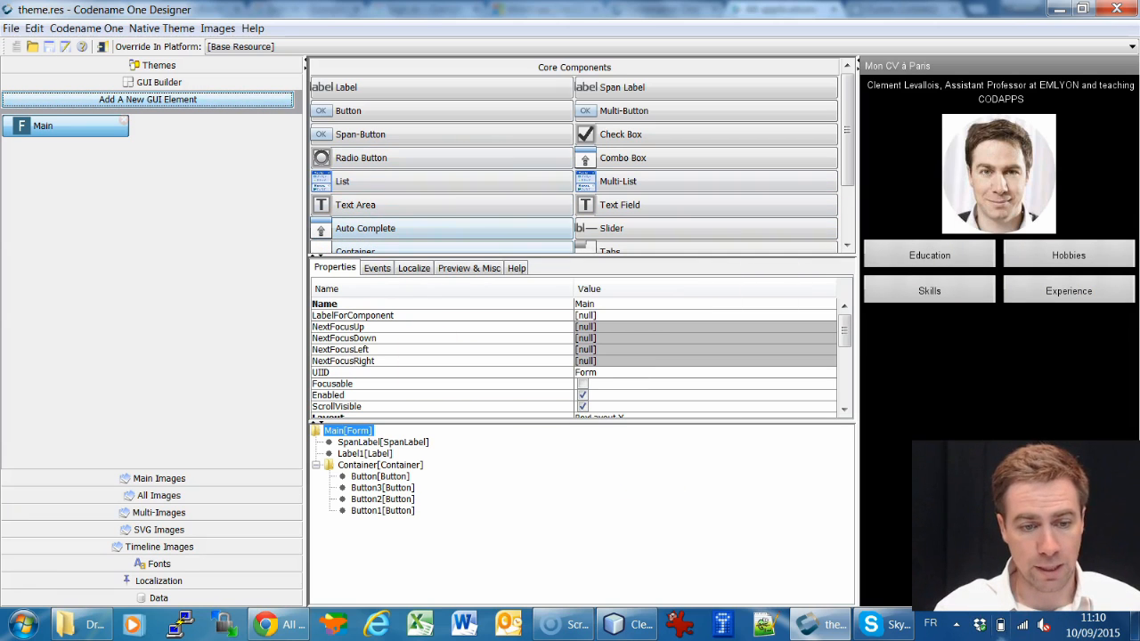
pyautogui.click(627, 624)
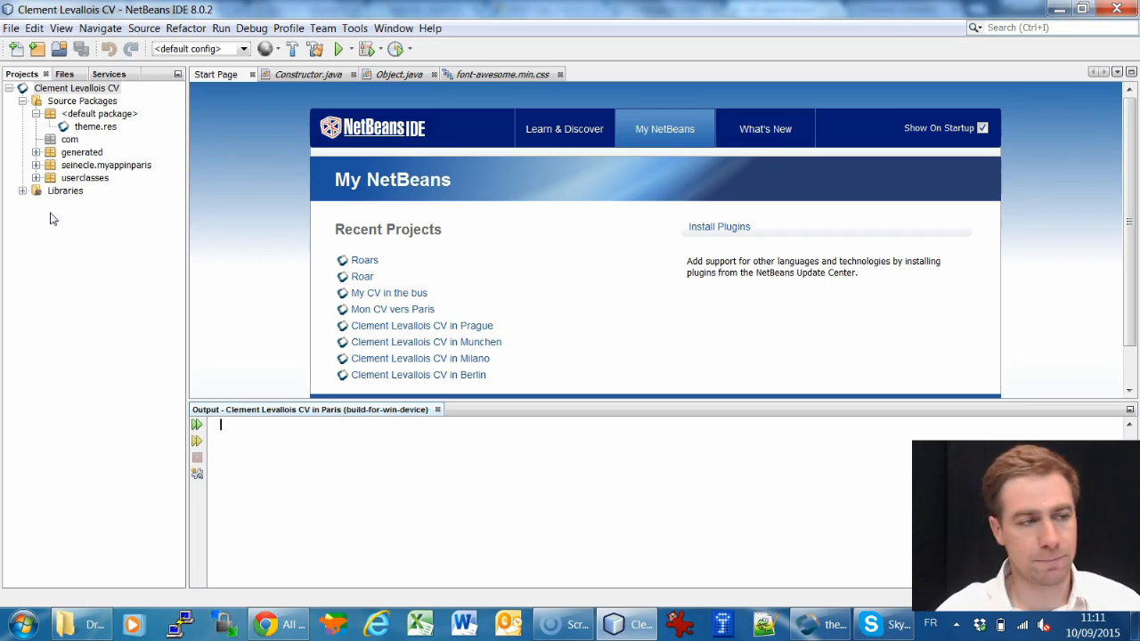
pyautogui.click(77, 90)
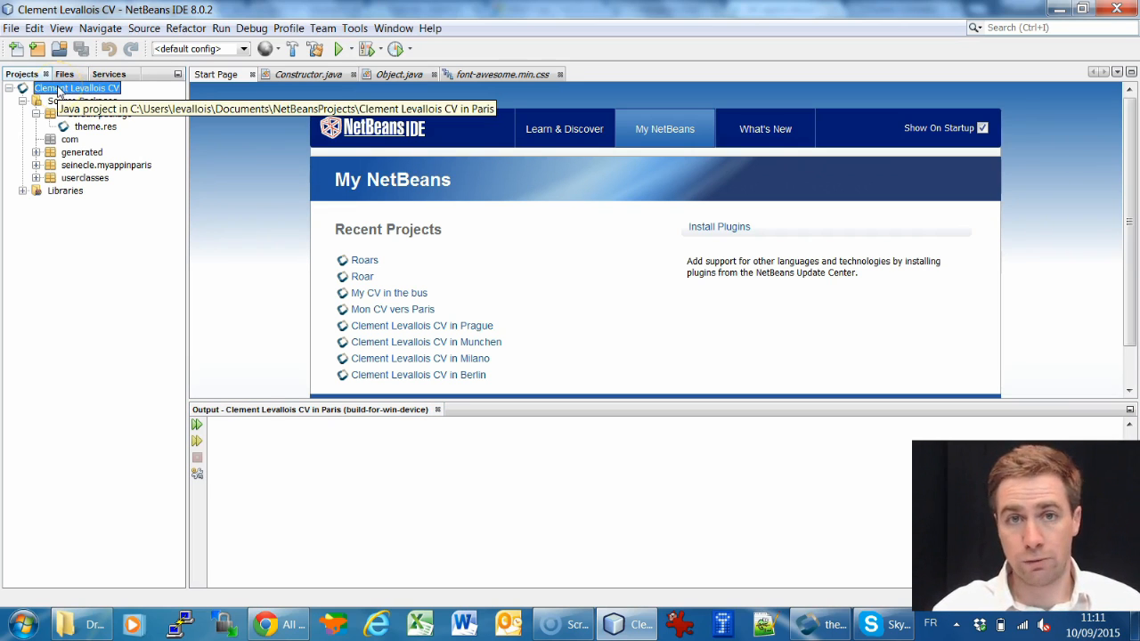
pyautogui.rightClick(58, 90)
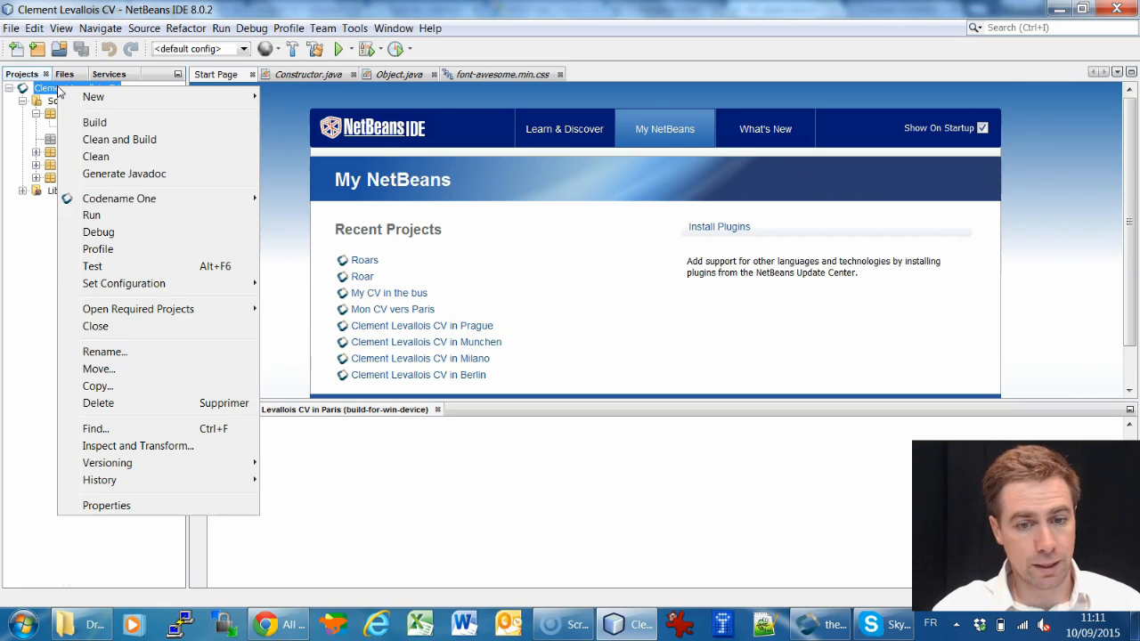
pyautogui.click(107, 505)
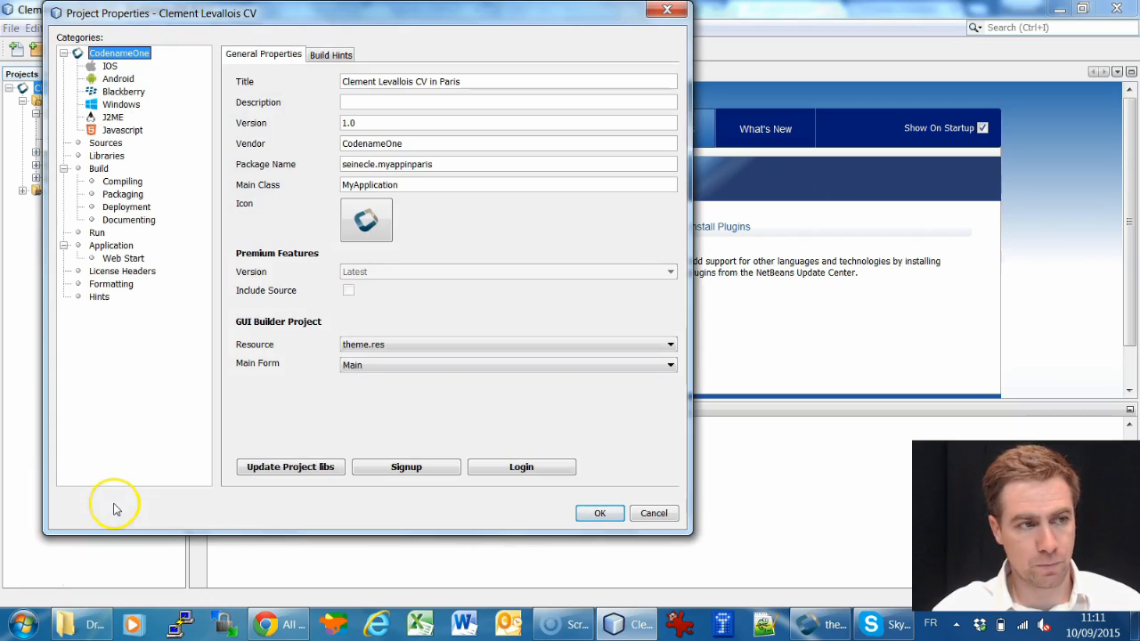
pyautogui.click(119, 79)
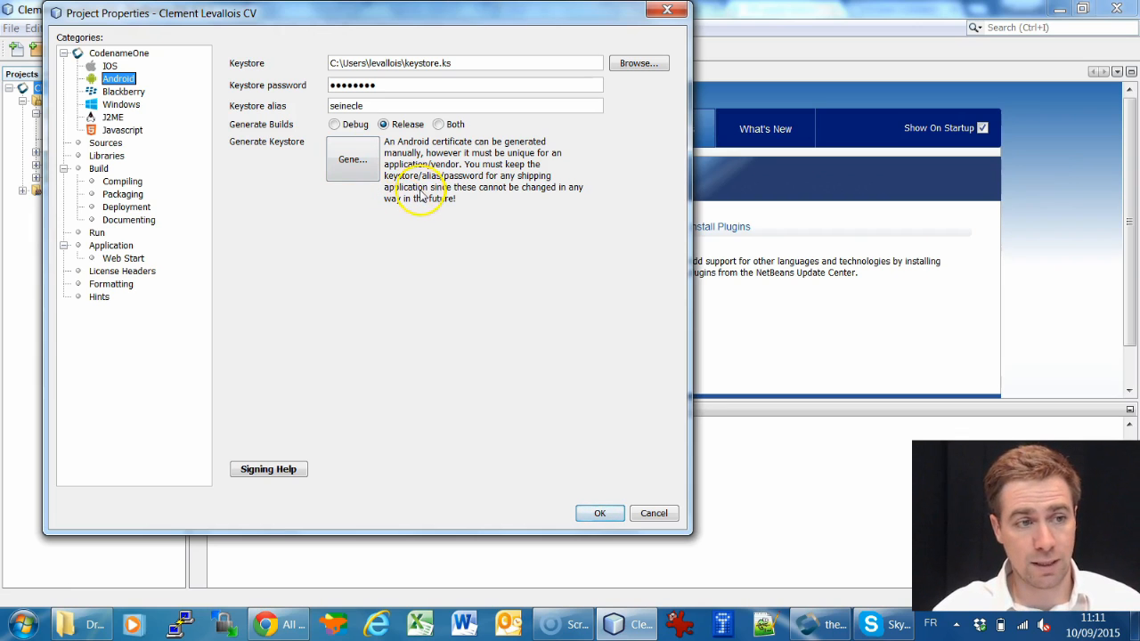
# Start generating an Android key, keeping the keystore.ks file location, and enter the key password in both the Password and Verify Password fields.
pyautogui.click(352, 160)
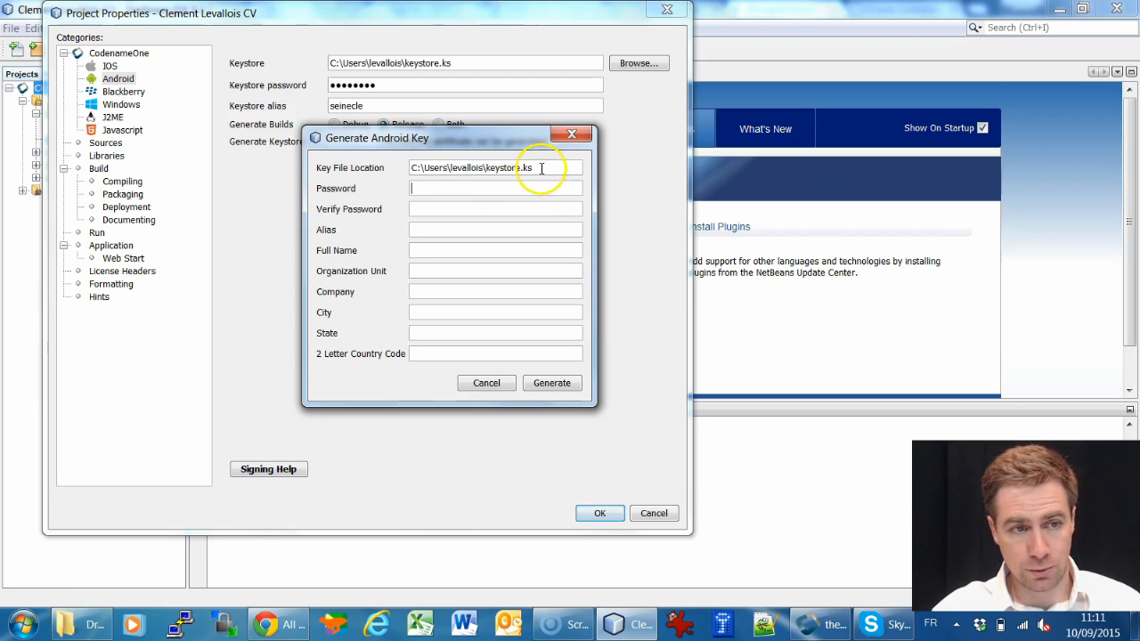
pyautogui.moveTo(541, 168); pyautogui.dragTo(412, 168)
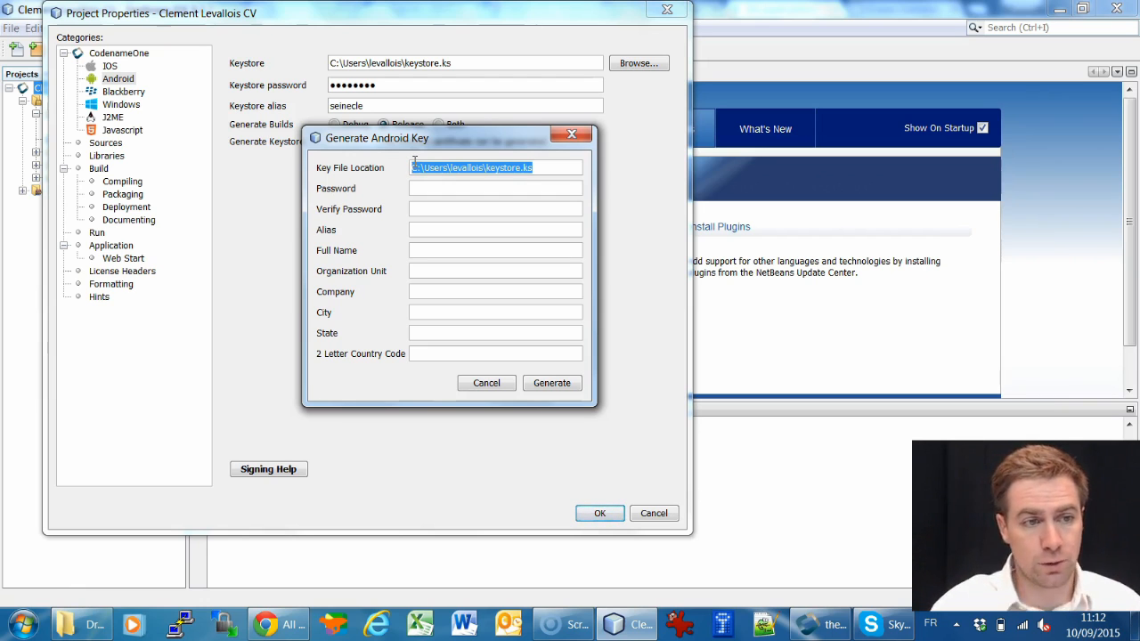
pyautogui.click(422, 188)
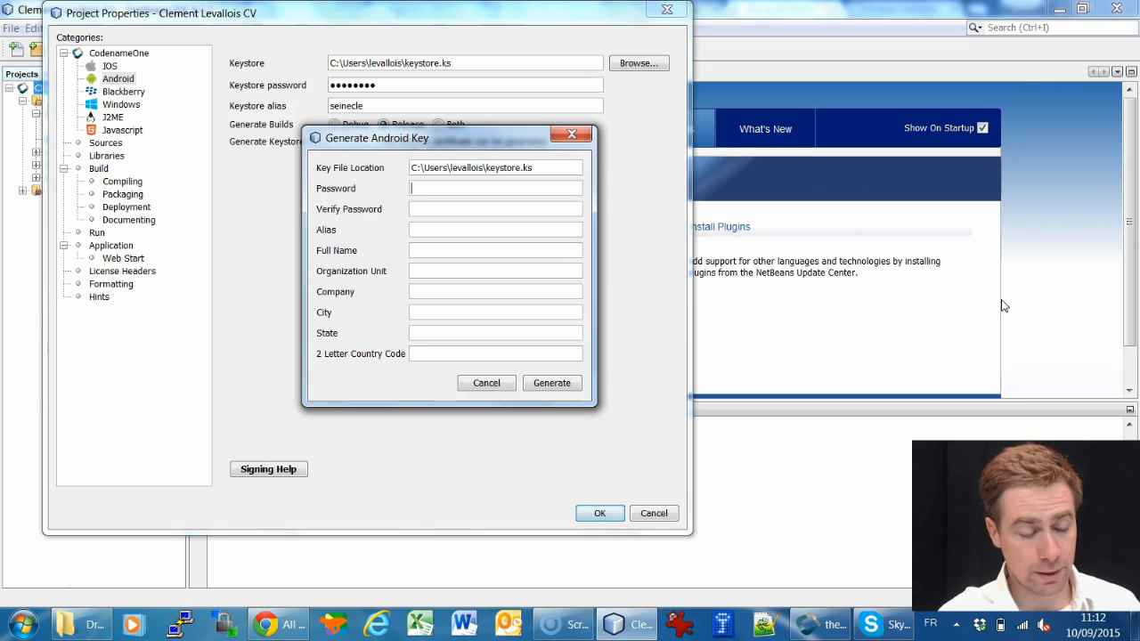
pyautogui.write('•••')
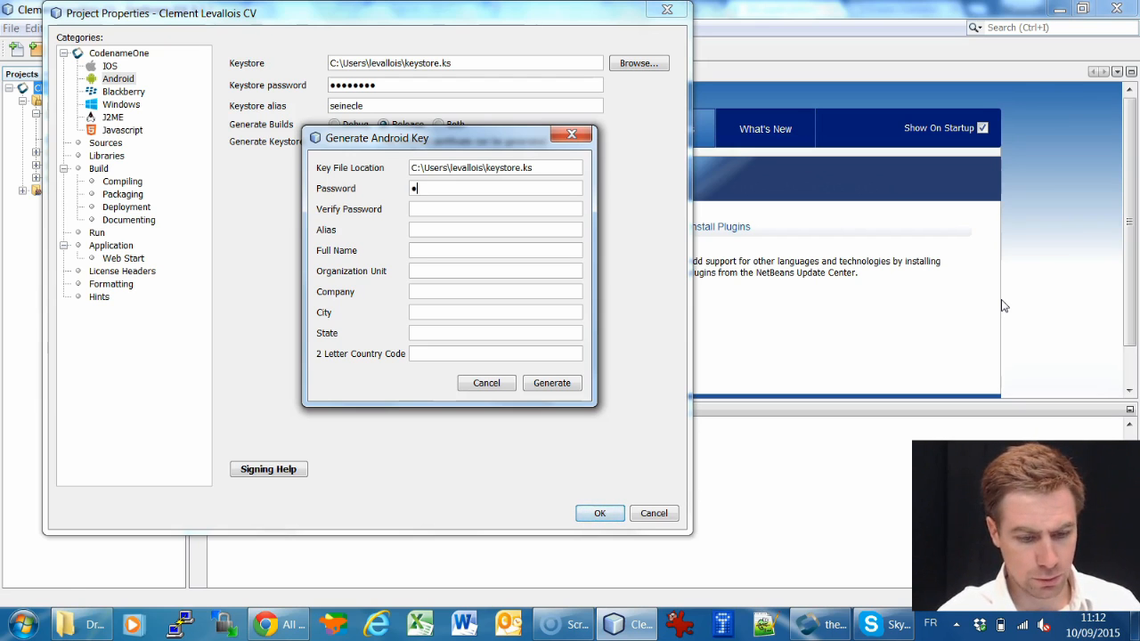
pyautogui.write('•••')
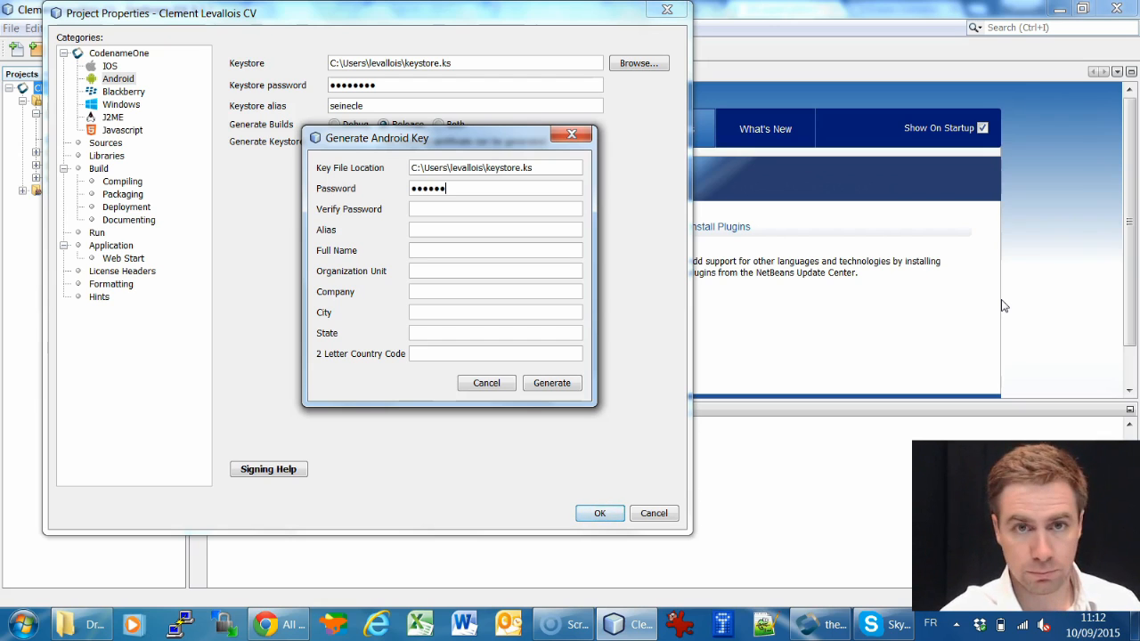
pyautogui.write('••')
pyautogui.press('Tab')
pyautogui.write('•••••••')
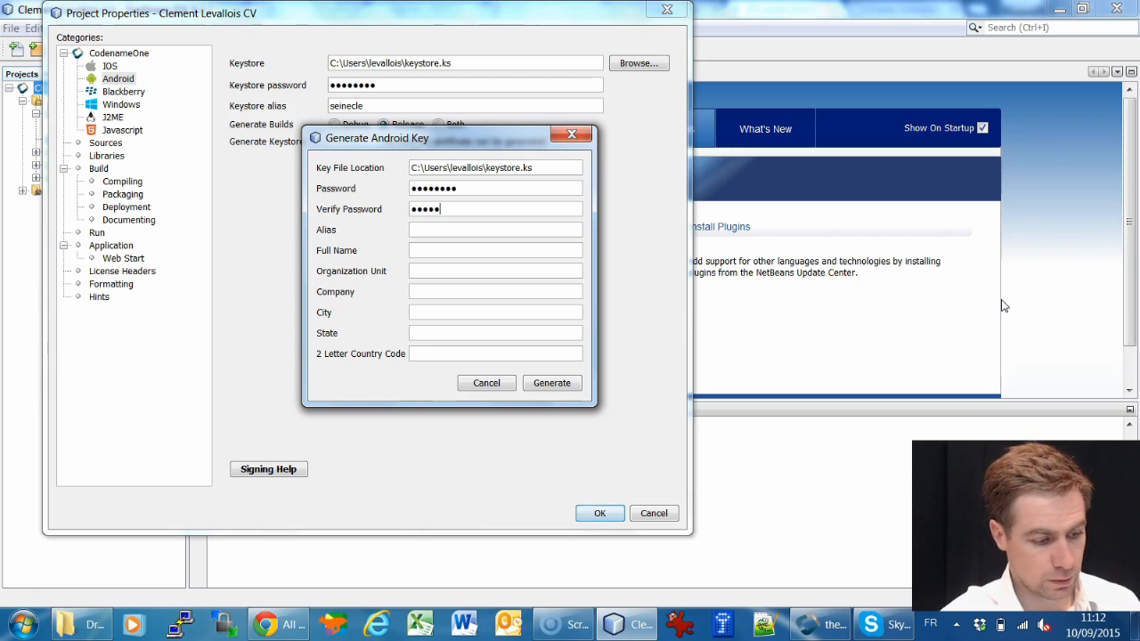
pyautogui.write('•')
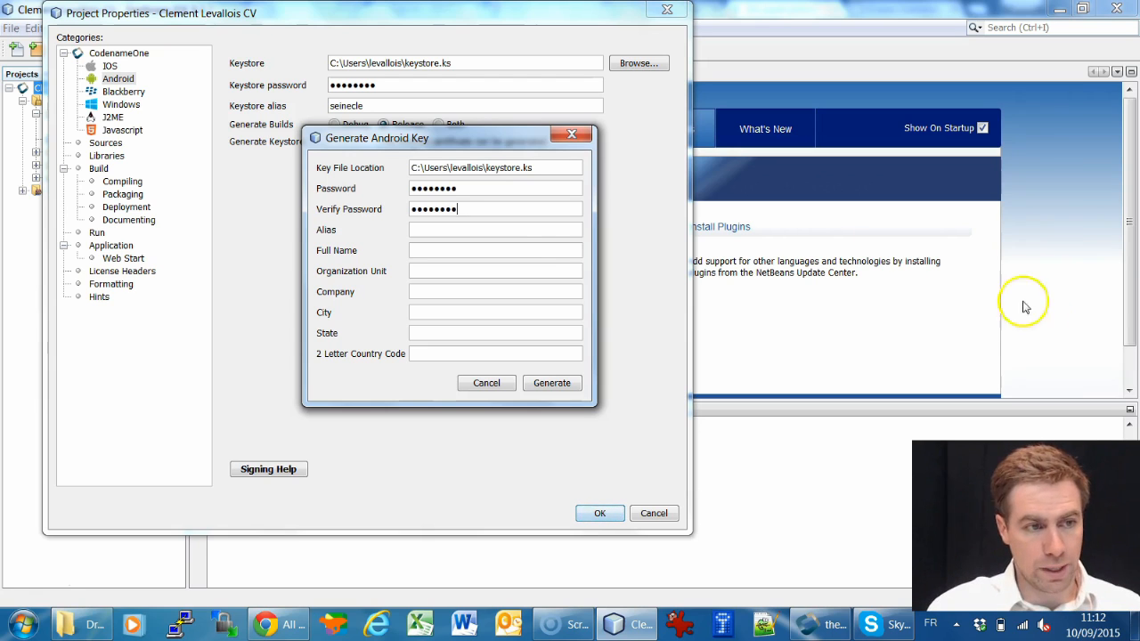
# Enter the key alias, generate the Android key and confirm the project properties.
pyautogui.click(444, 224)
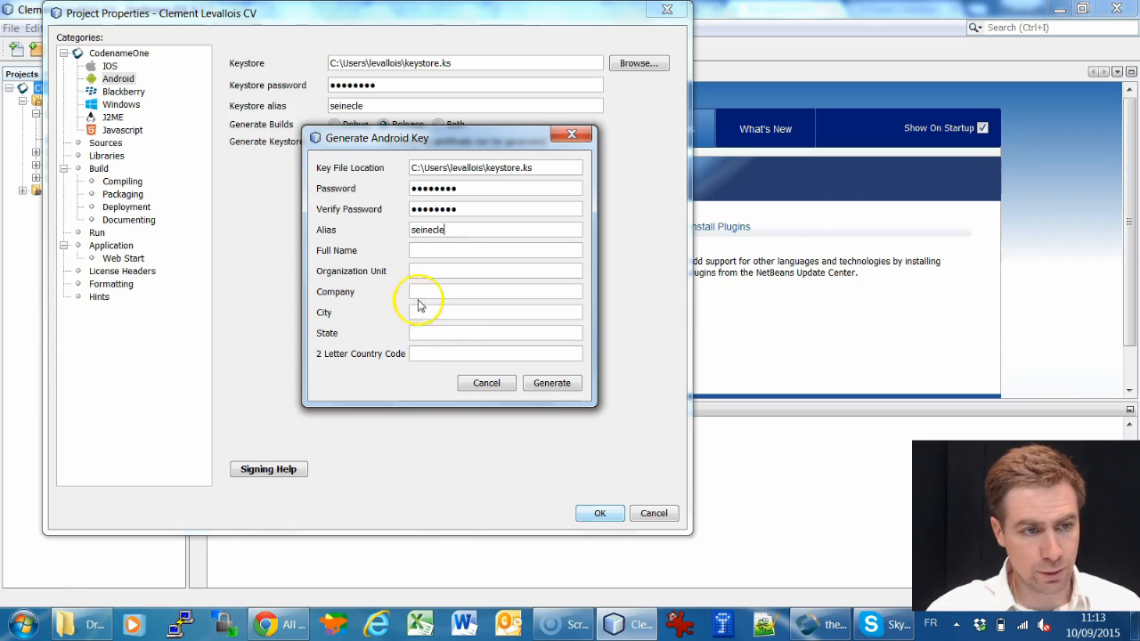
pyautogui.click(552, 384)
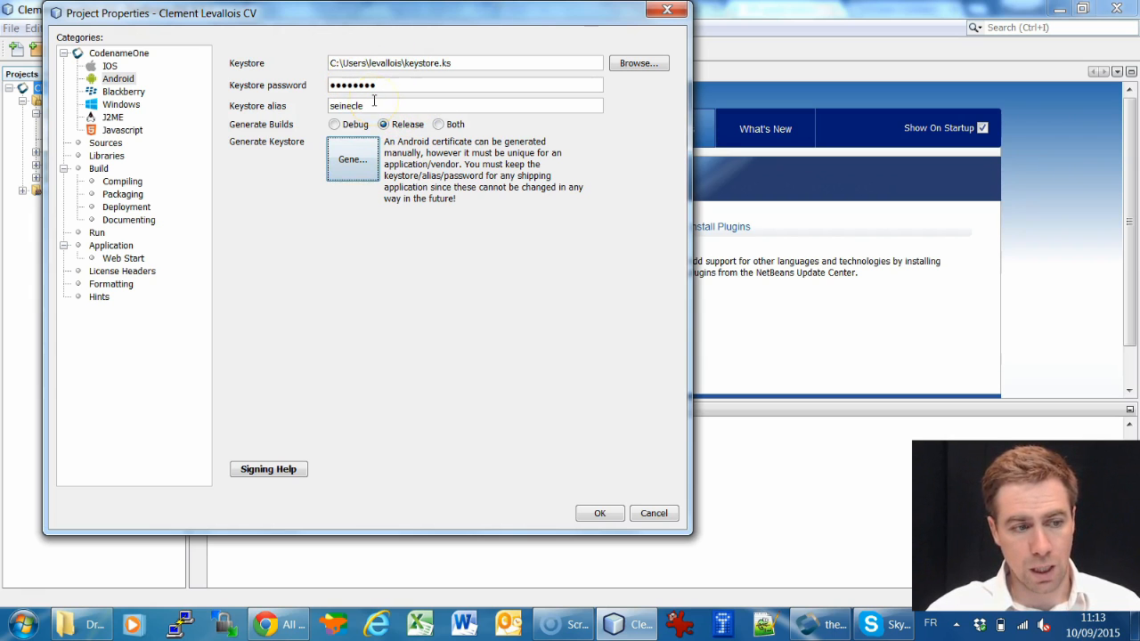
pyautogui.click(592, 513)
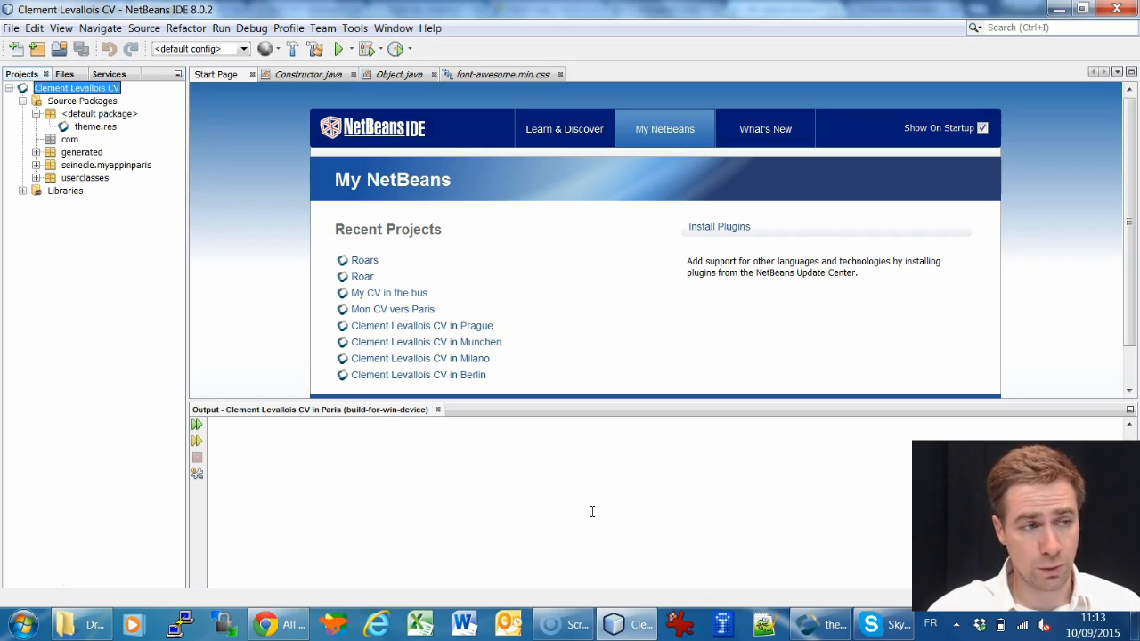
# Send an Android build of the project to the Codename One server and check the build result in the output.
pyautogui.rightClick(95, 95)
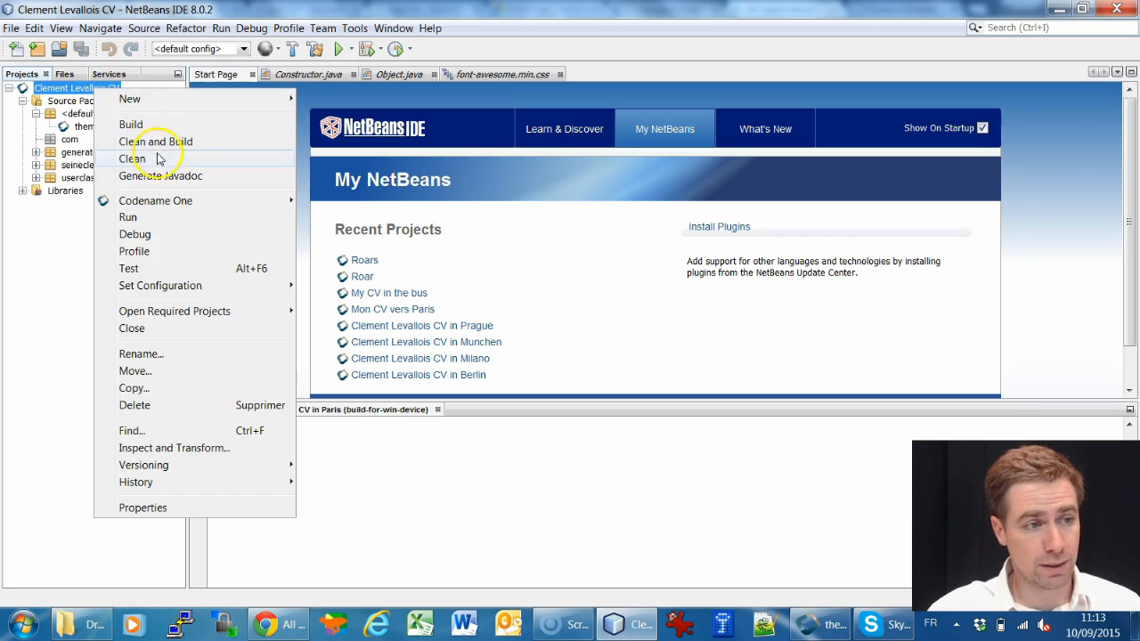
pyautogui.moveTo(166, 204)
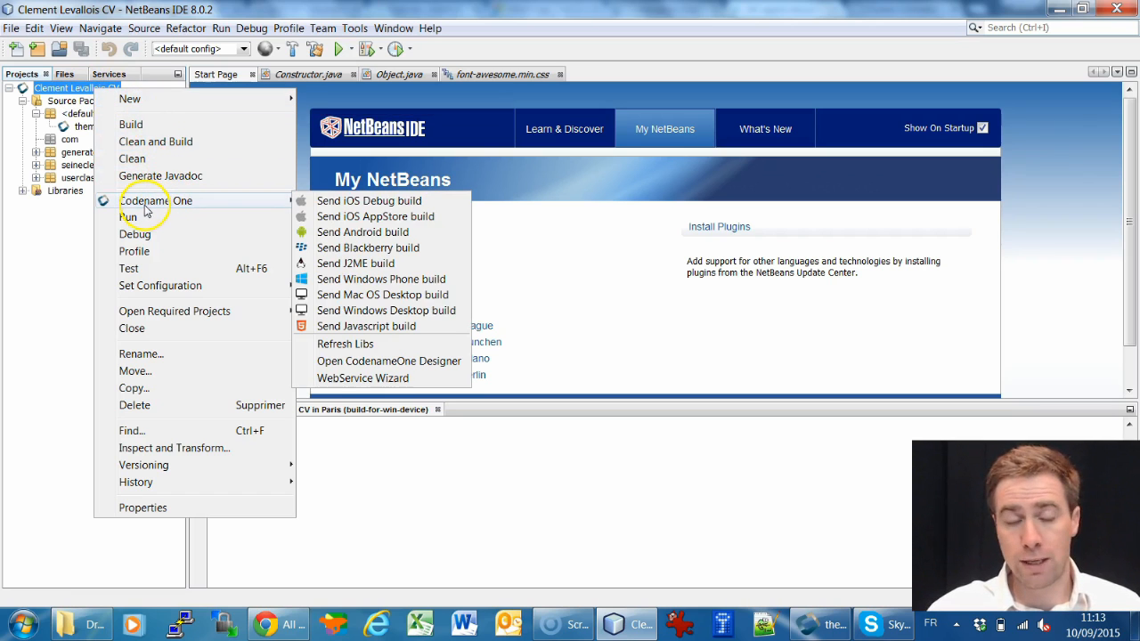
pyautogui.click(358, 233)
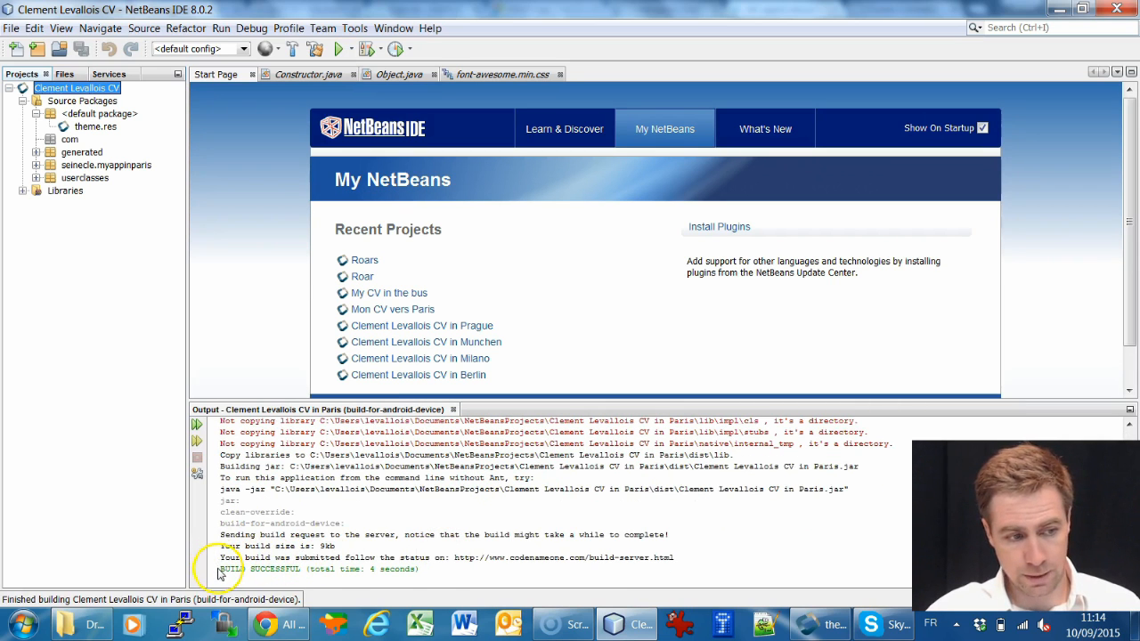
pyautogui.moveTo(221, 569); pyautogui.dragTo(417, 567)
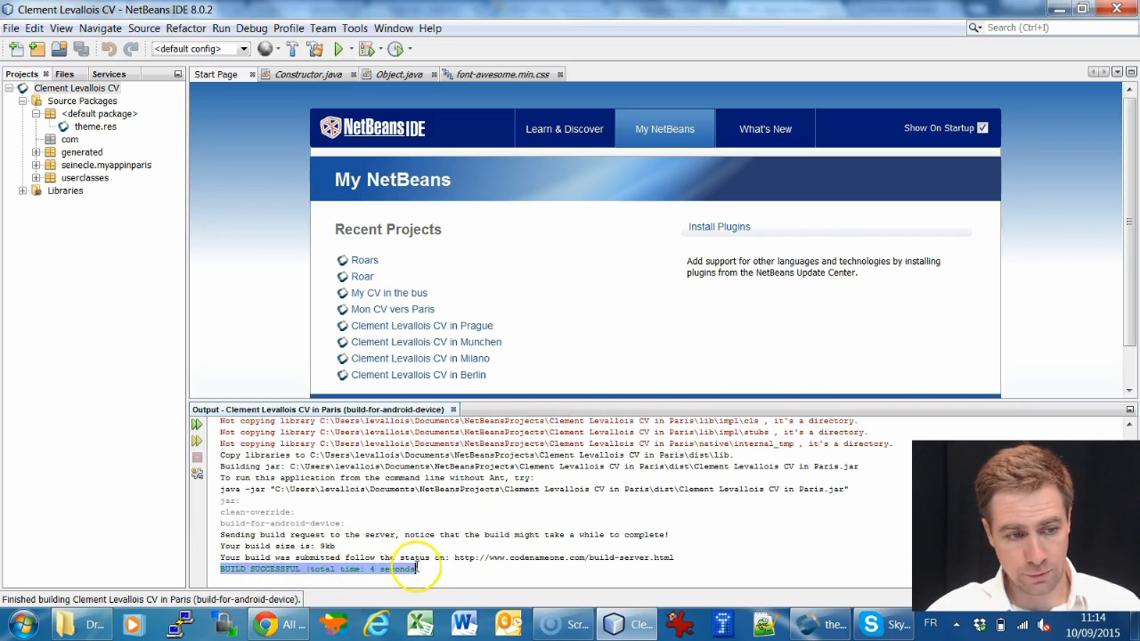
pyautogui.click(431, 564)
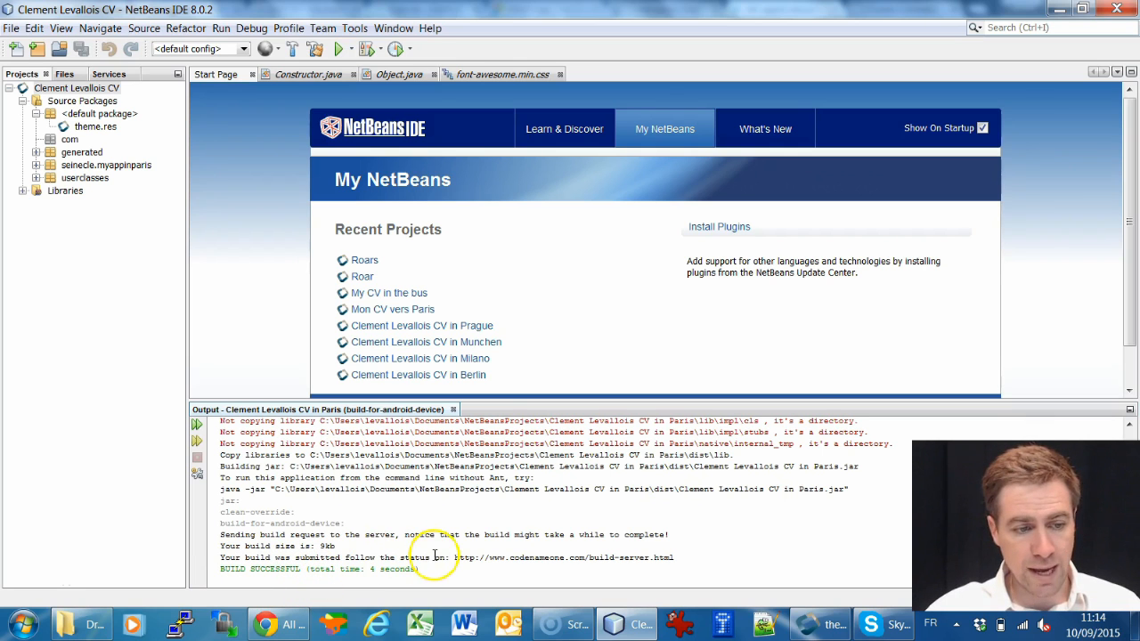
# Switch to the Codename One build server page in Chrome and expand the Android build's details.
pyautogui.moveTo(285, 622)
pyautogui.click(278, 534)
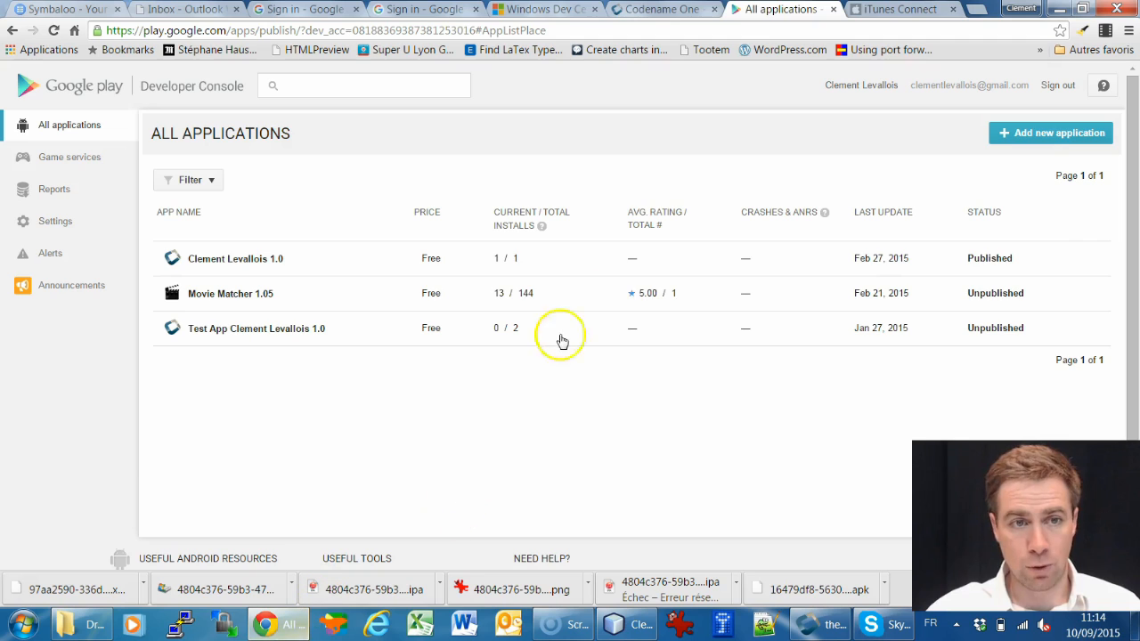
pyautogui.click(650, 9)
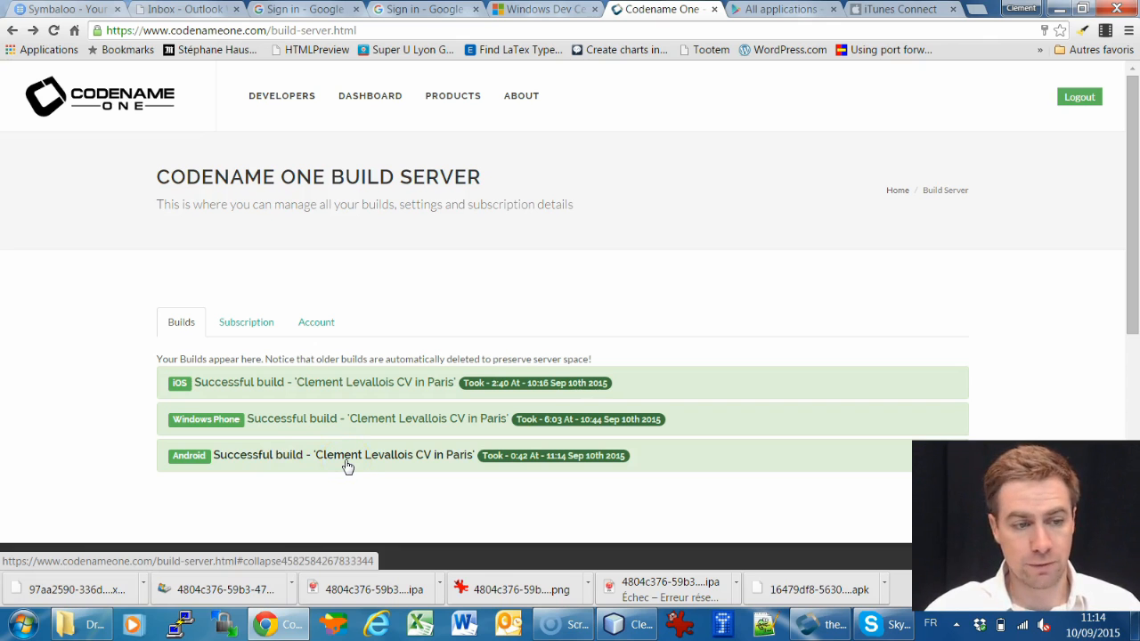
pyautogui.click(361, 459)
pyautogui.scroll(-3, 481, 350)
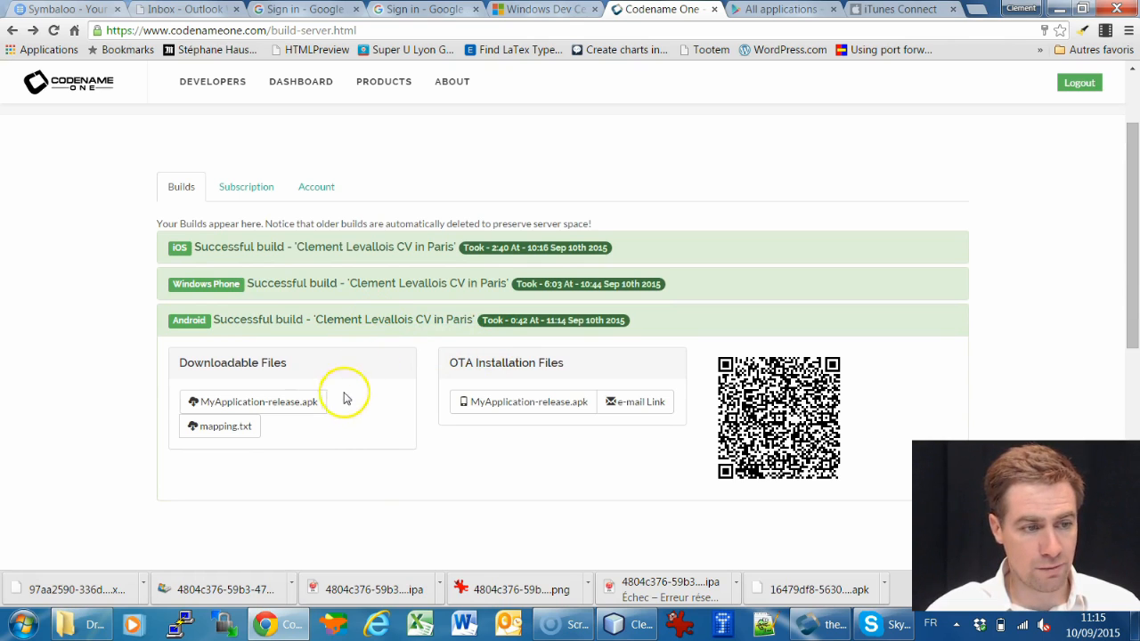
# Download MyApplication-release.apk from the Android build and save it to the desktop (Bureau) under its default file name.
pyautogui.click(274, 411)
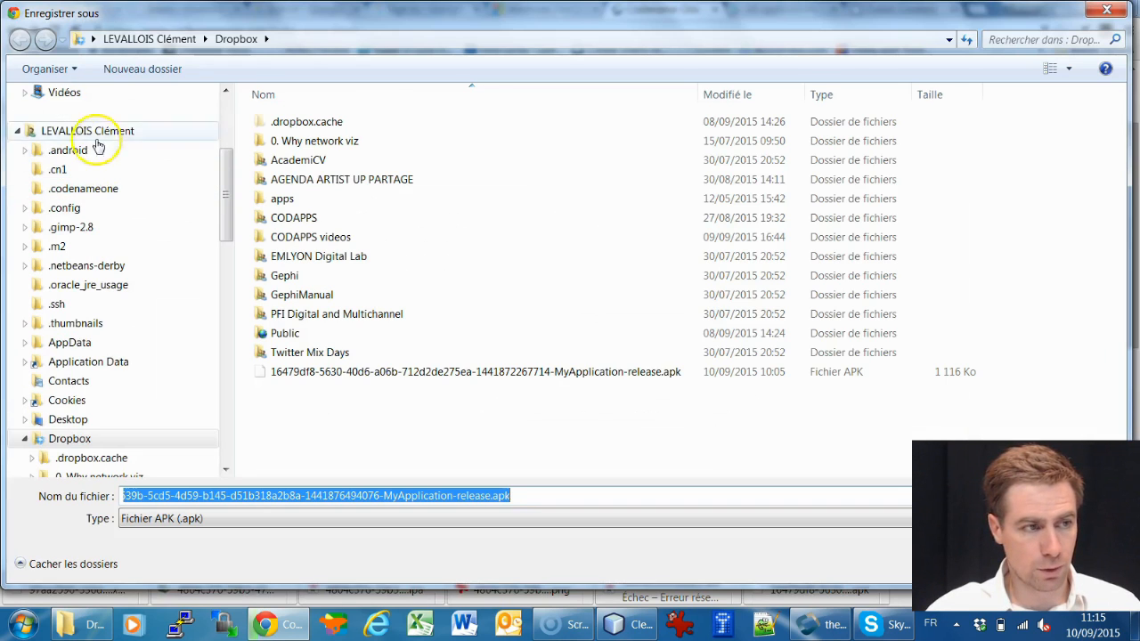
pyautogui.moveTo(224, 145); pyautogui.dragTo(224, 120)
pyautogui.click(96, 120)
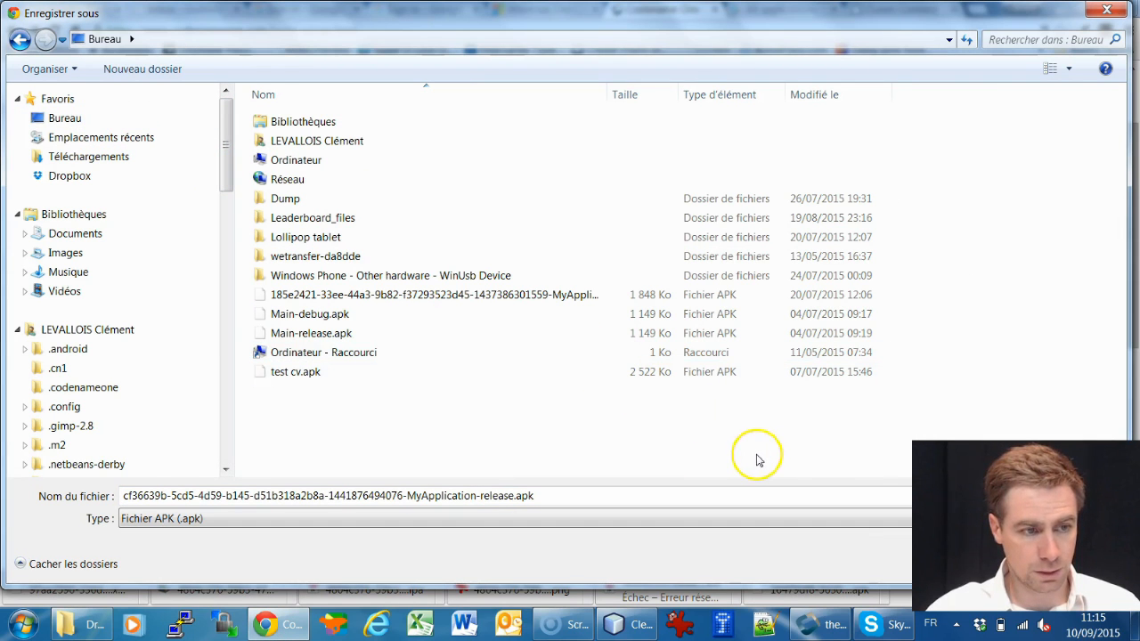
pyautogui.scroll(-3, 679, 526)
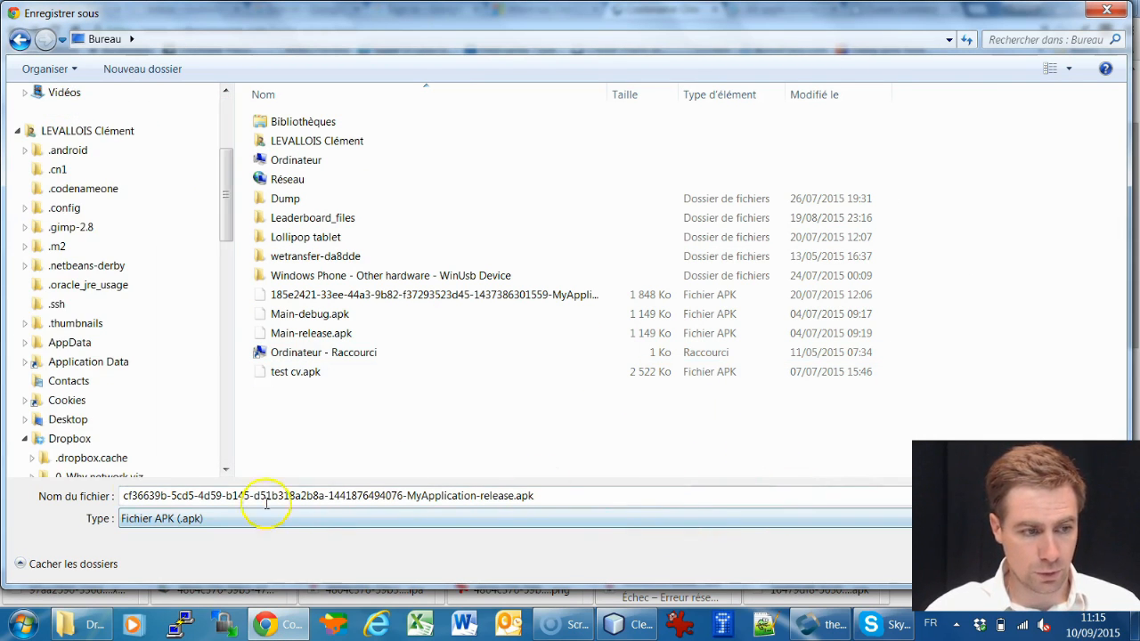
pyautogui.click(524, 498)
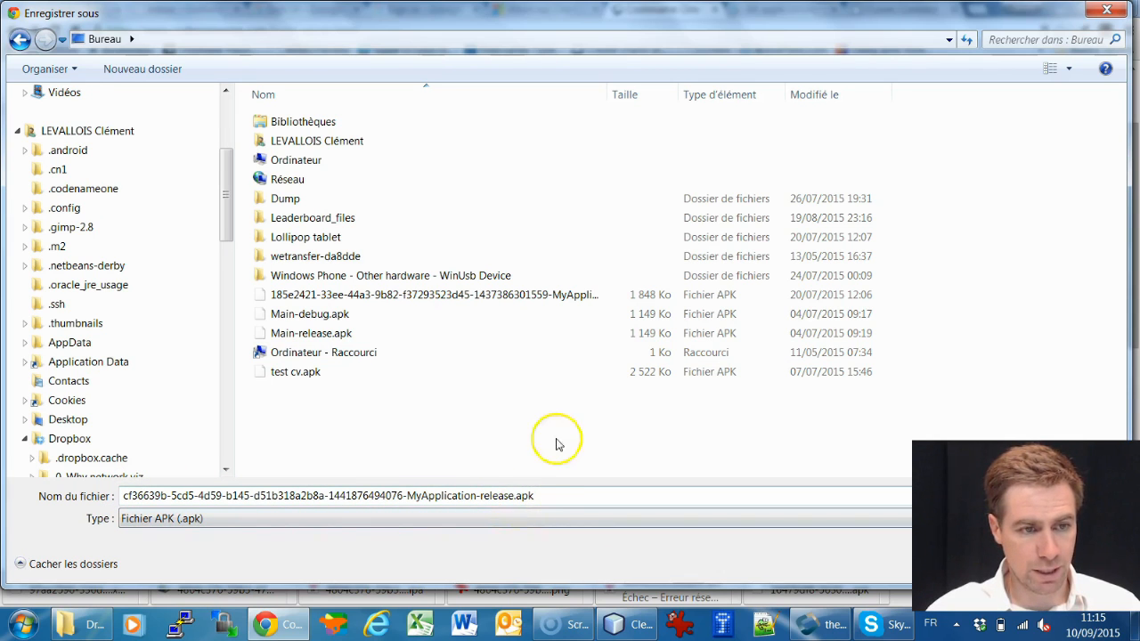
pyautogui.moveTo(650, 21); pyautogui.dragTo(436, 23)
pyautogui.click(771, 552)
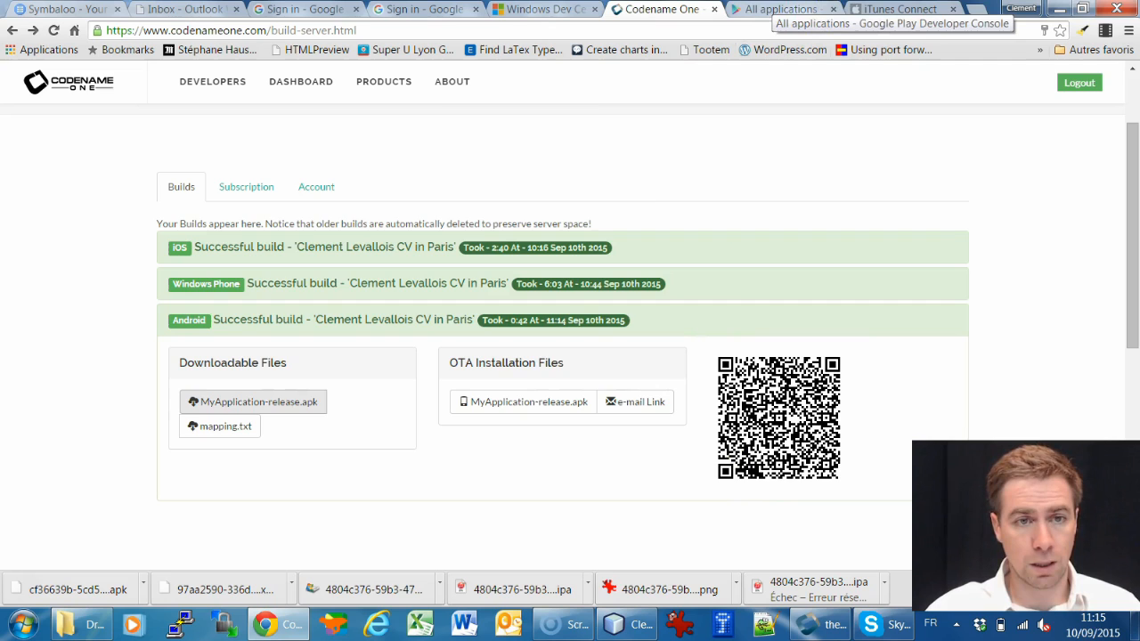
# Switch to the Google Play Developer Console page and sign out of the current account.
pyautogui.click(776, 11)
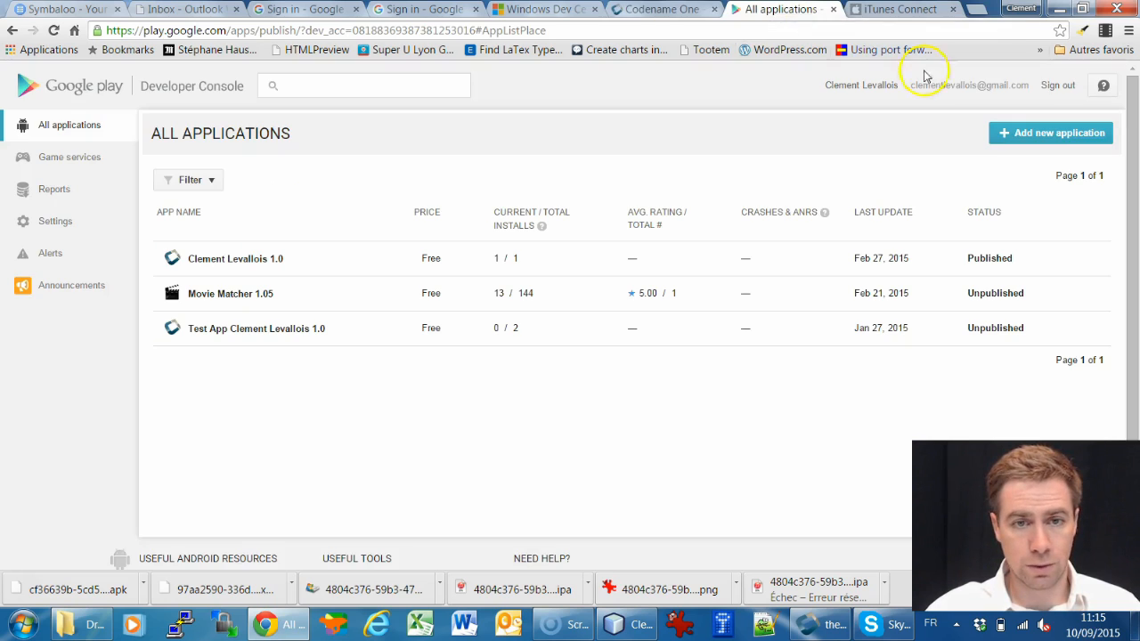
pyautogui.click(1058, 84)
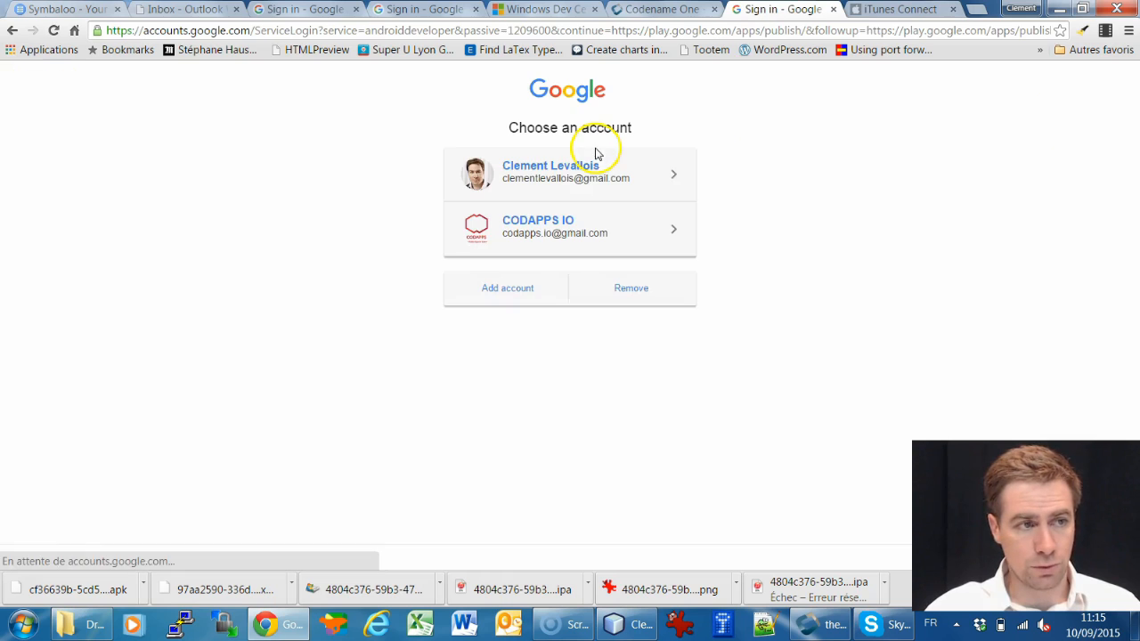
# Search Google for "google play console".
pyautogui.click(561, 30)
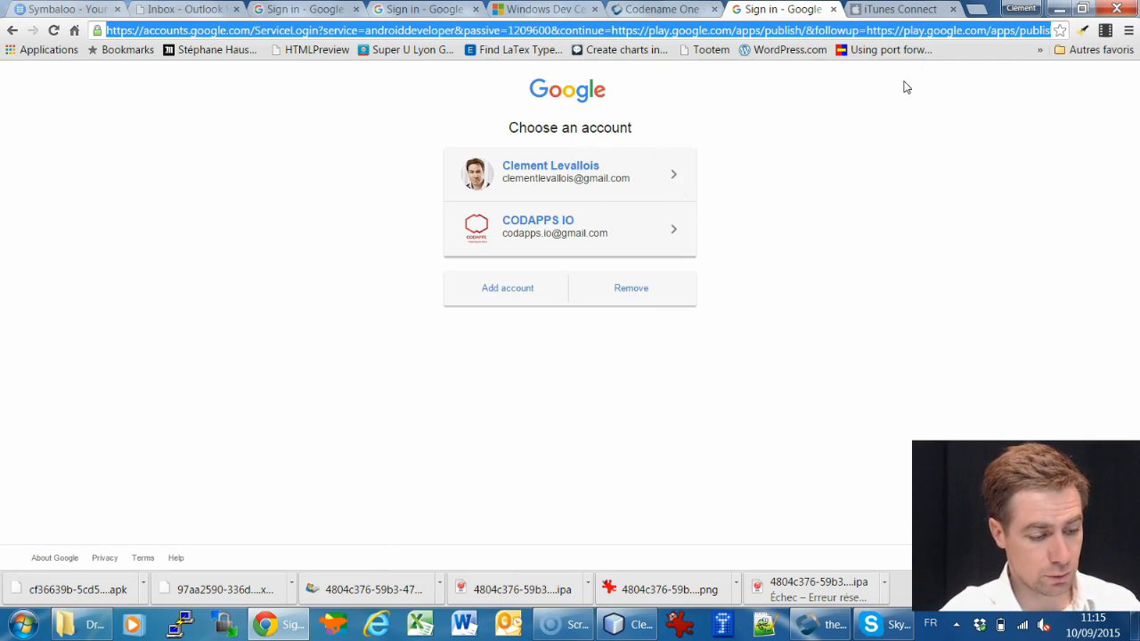
pyautogui.write('ggo')
pyautogui.press('BackSpace')
pyautogui.press('BackSpace')
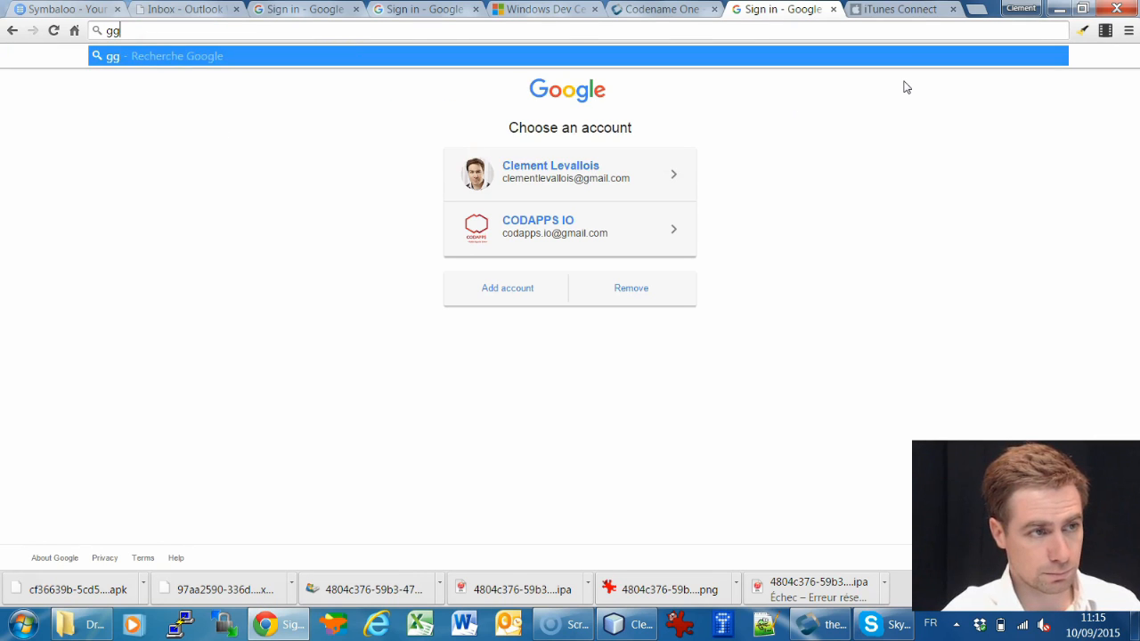
pyautogui.write('oogl')
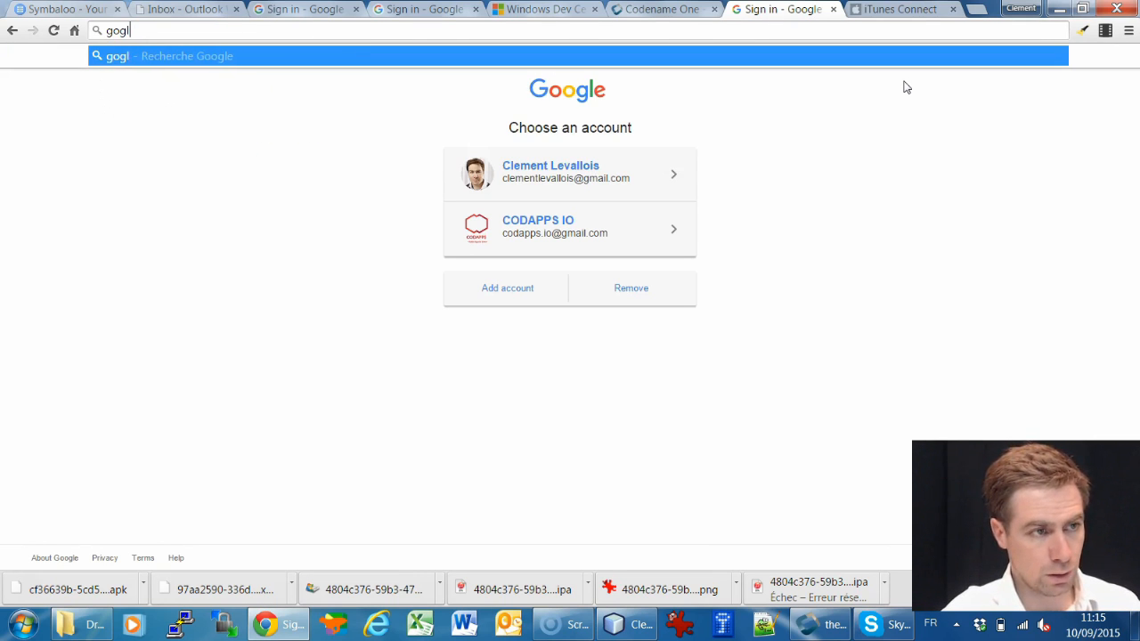
pyautogui.press('BackSpace')
pyautogui.press('BackSpace')
pyautogui.write('gle ^pa')
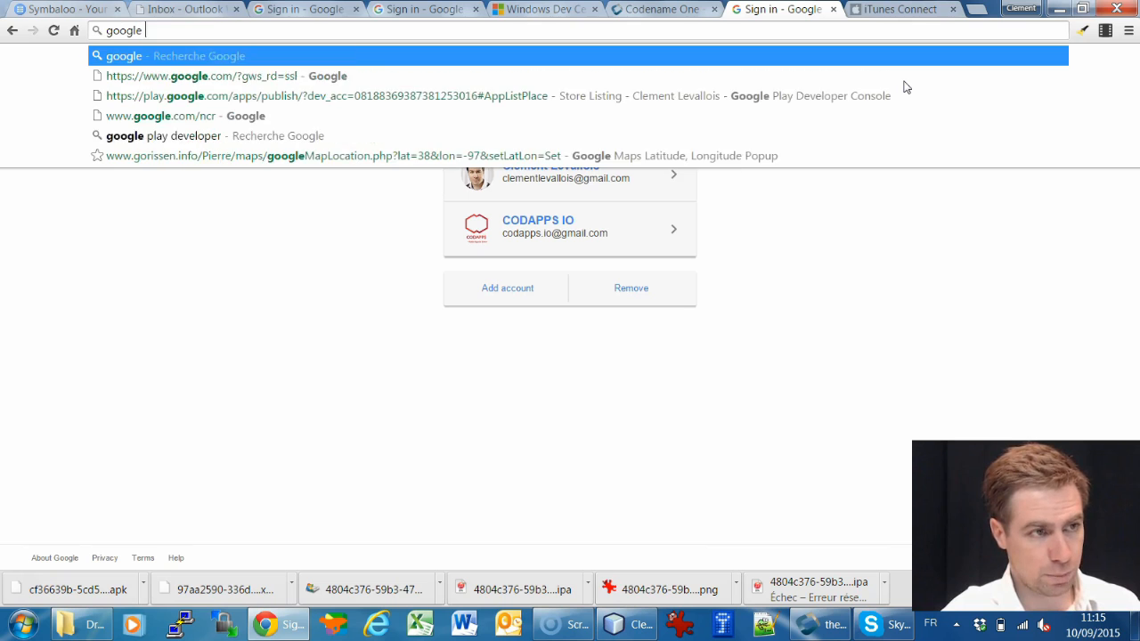
pyautogui.press('BackSpace')
pyautogui.press('BackSpace')
pyautogui.press('BackSpace')
pyautogui.write('plaey')
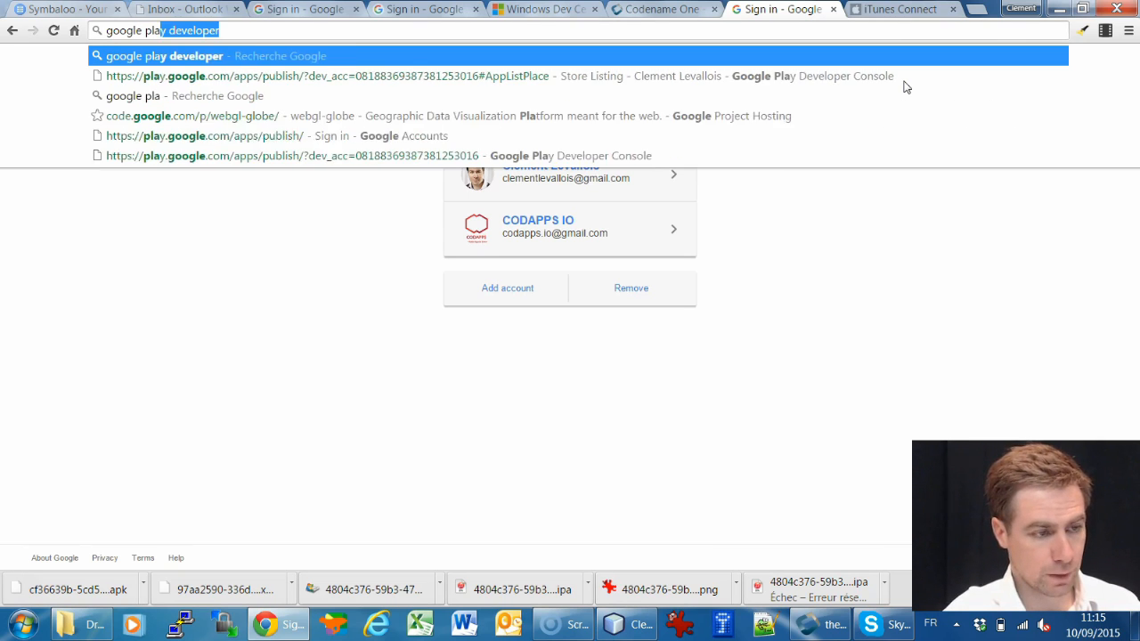
pyautogui.press('BackSpace')
pyautogui.press('BackSpace')
pyautogui.write('y console')
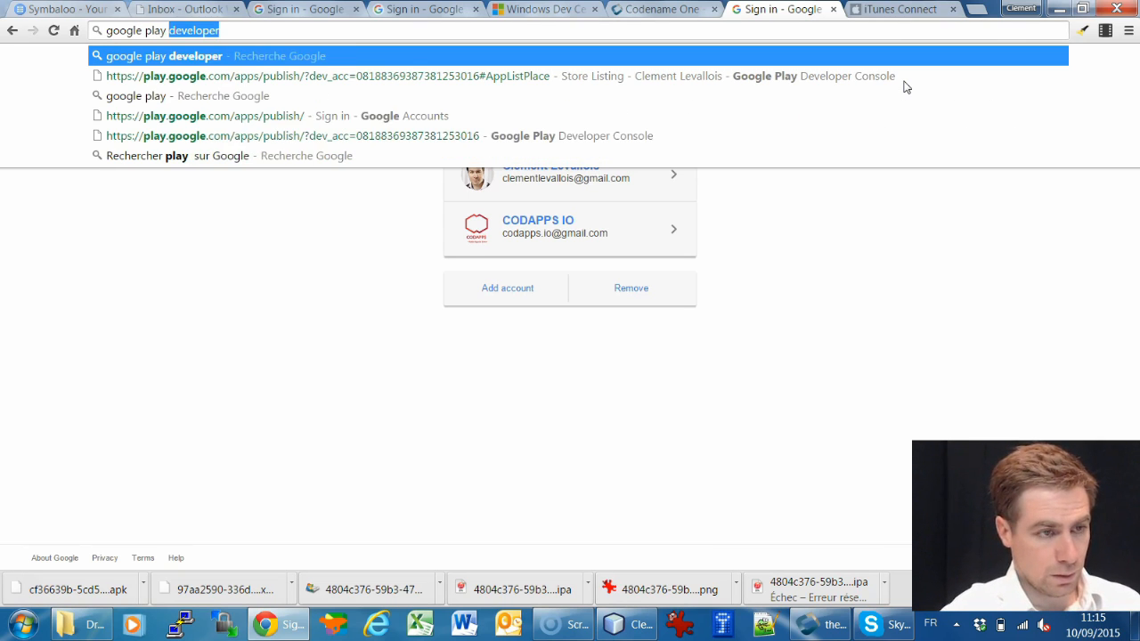
pyautogui.press('Return')
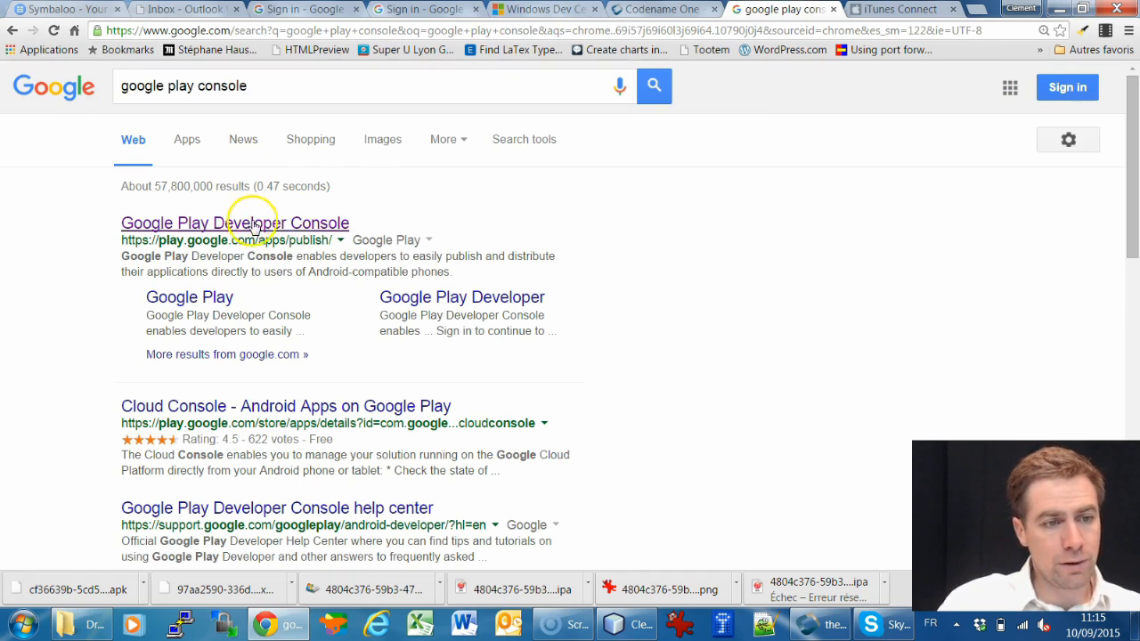
pyautogui.click(537, 301)
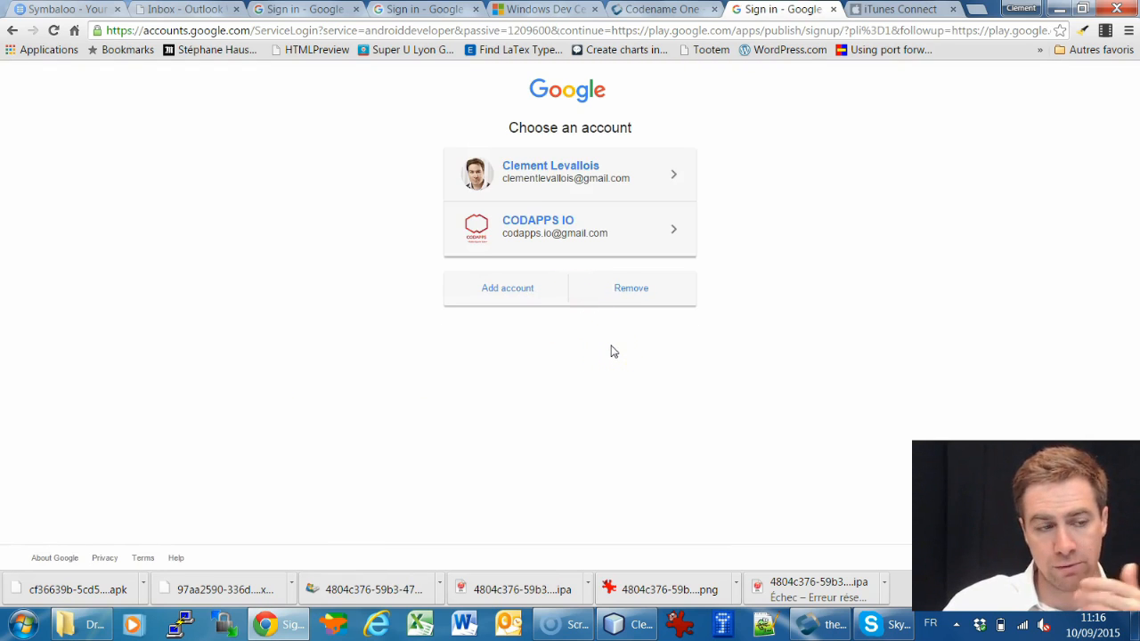
pyautogui.click(618, 346)
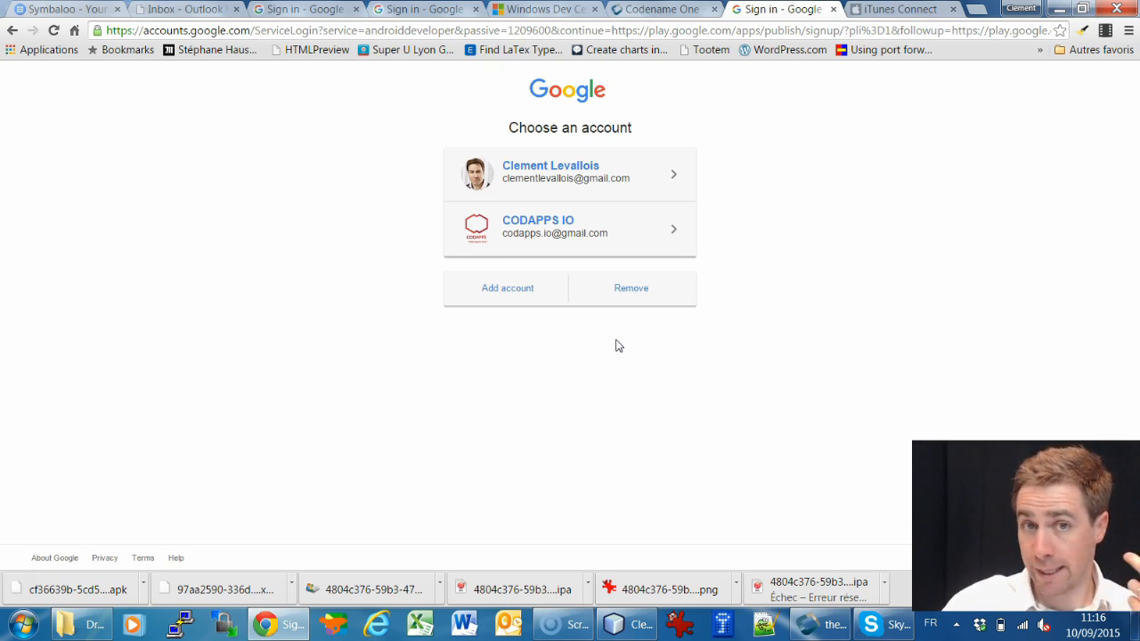
pyautogui.click(627, 338)
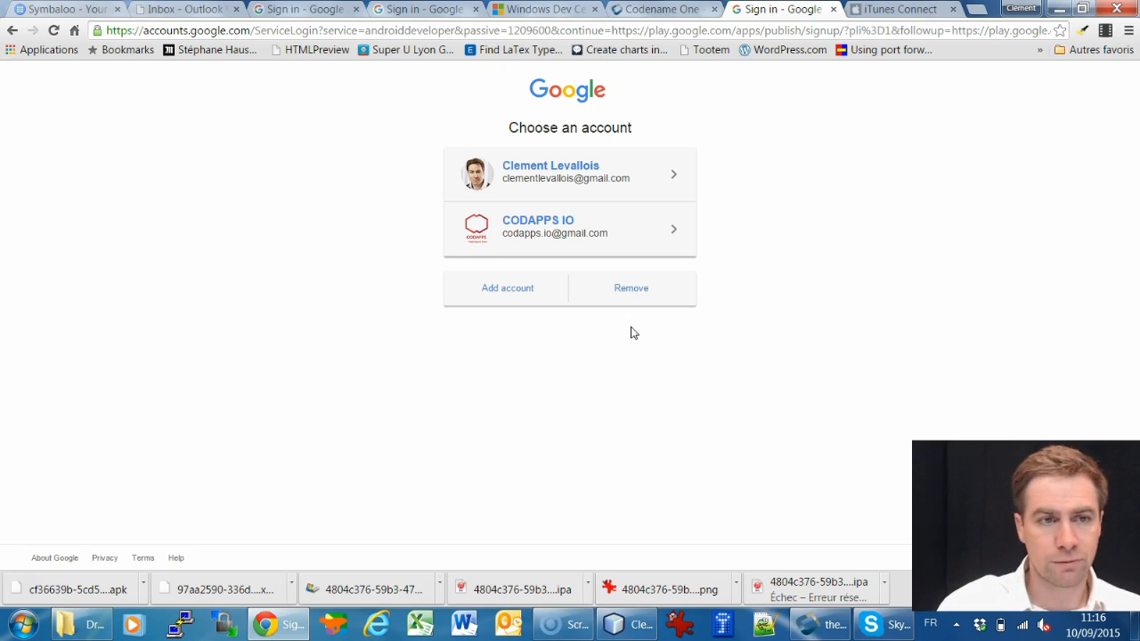
pyautogui.click(634, 324)
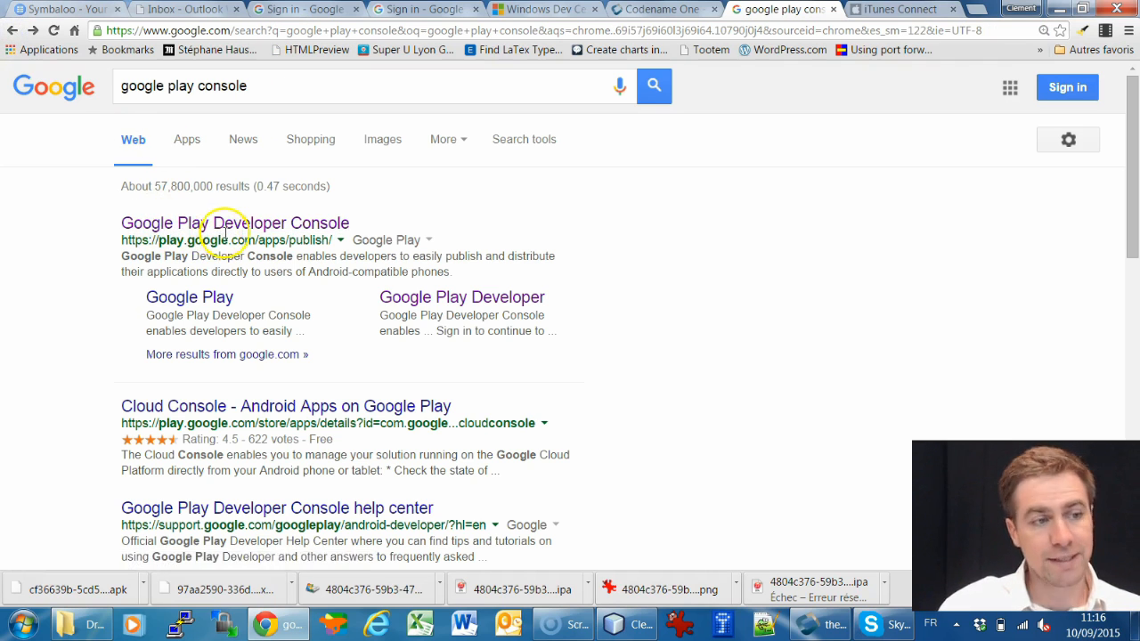
# Open the Google Play Developer Console search result and sign in to the personal developer account with its password.
pyautogui.click(340, 225)
pyautogui.click(568, 169)
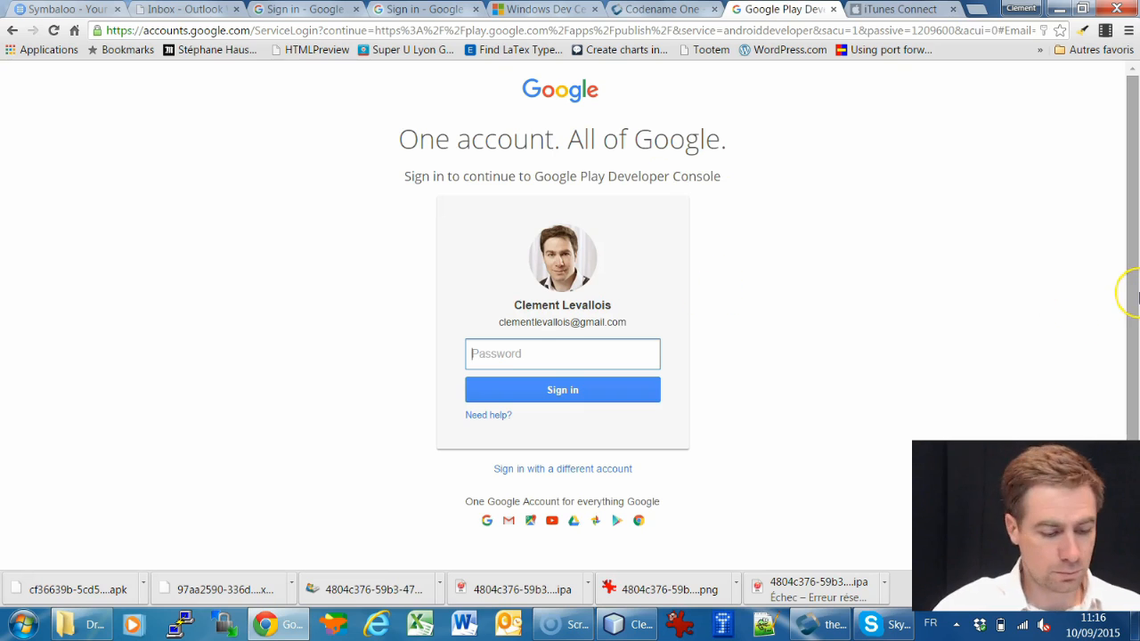
pyautogui.write('••')
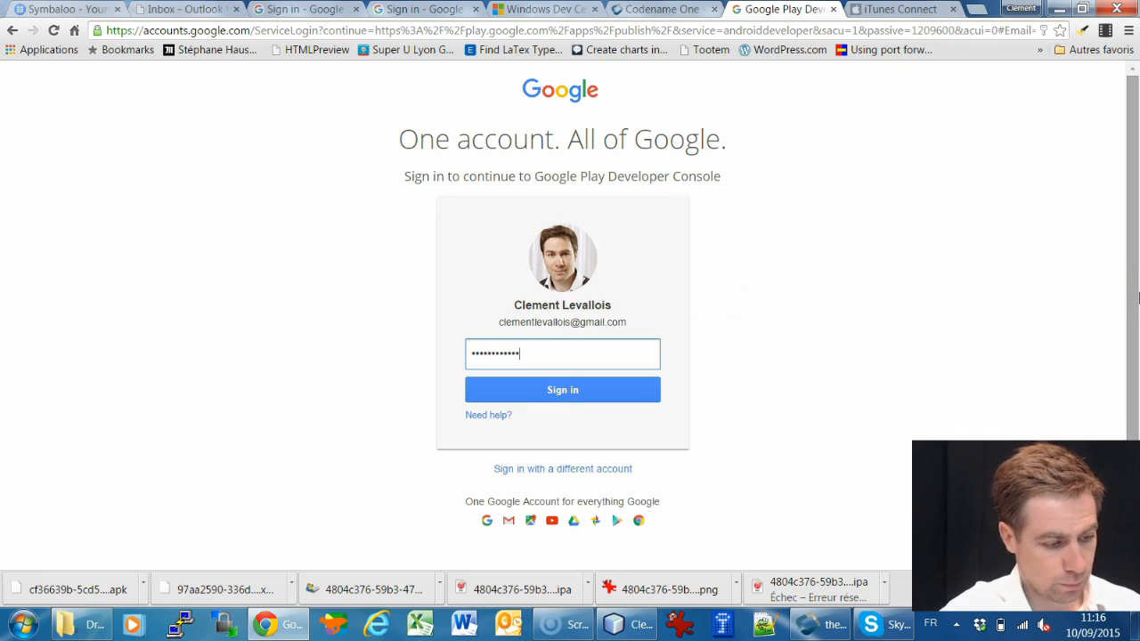
pyautogui.press('Return')
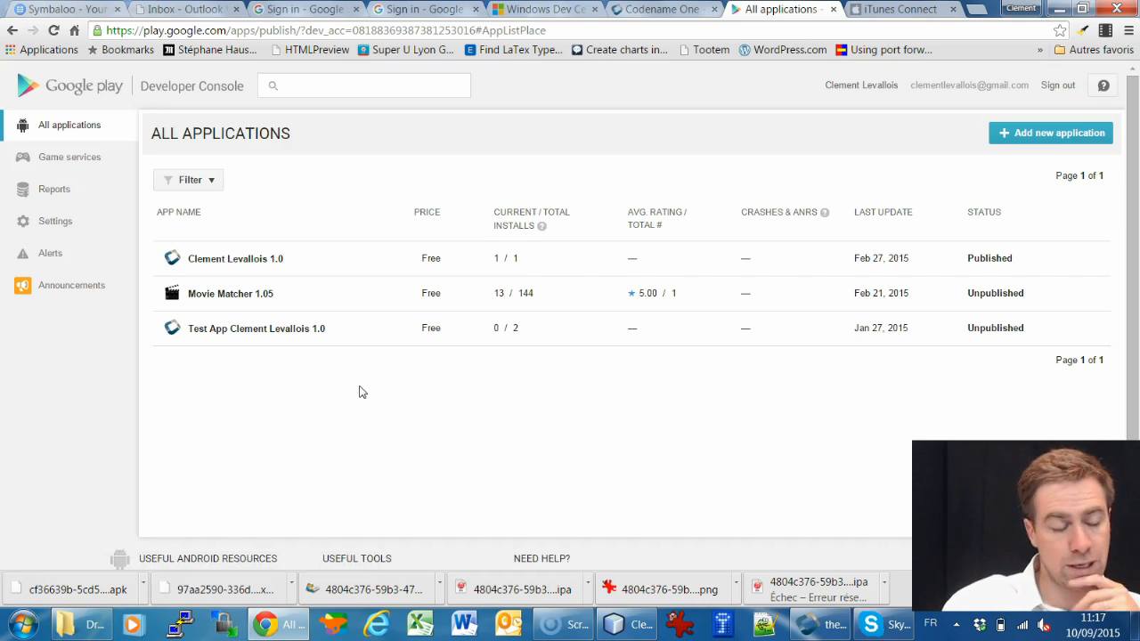
# Start adding a new application and enter the developer's full name followed by "CV for CODAPPS" as its title.
pyautogui.click(1066, 138)
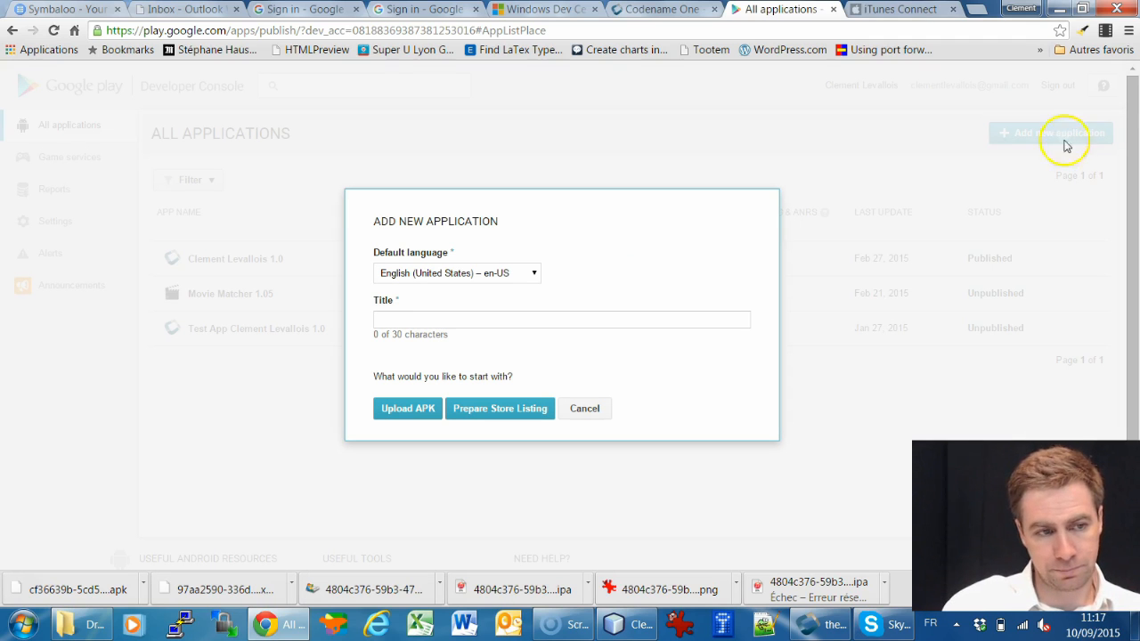
pyautogui.click(577, 317)
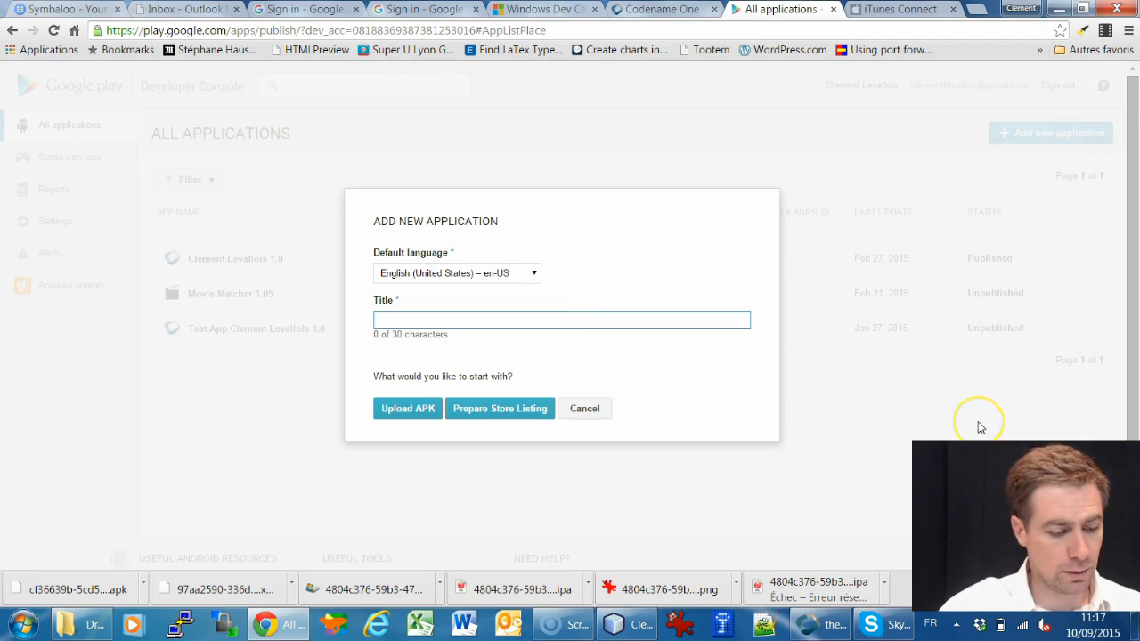
pyautogui.write('Cl')
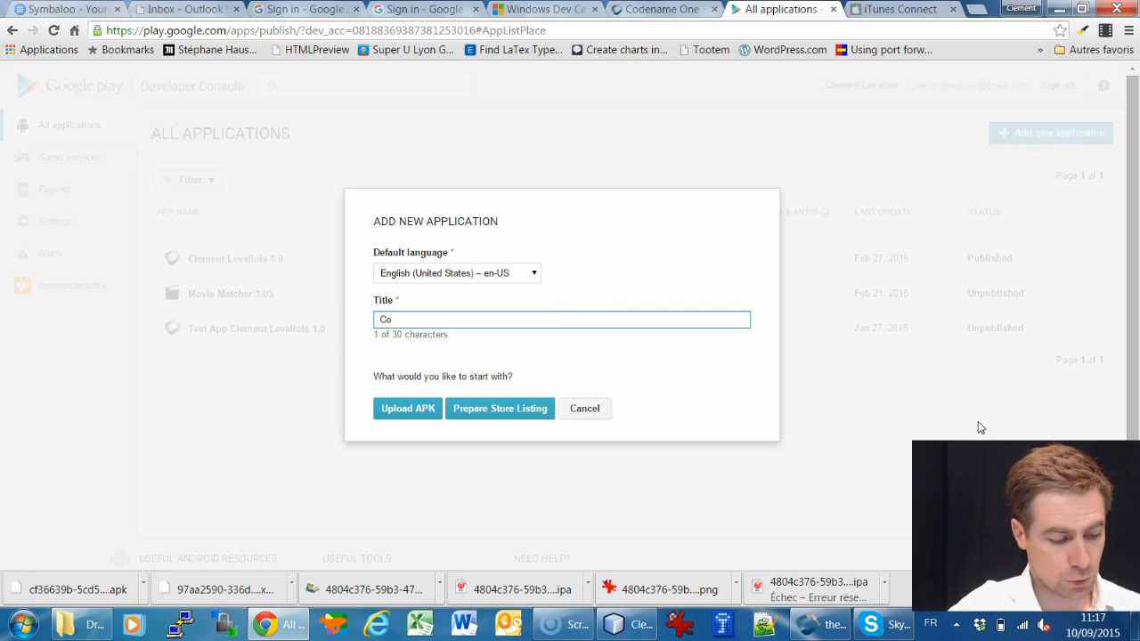
pyautogui.press('BackSpace')
pyautogui.press('BackSpace')
pyautogui.write('My')
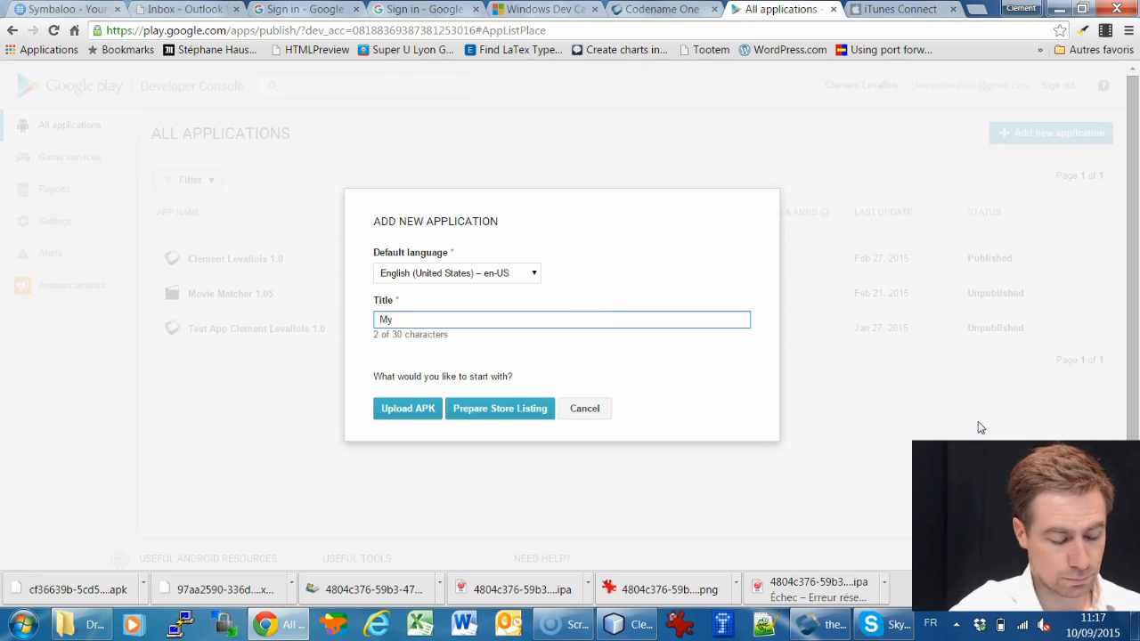
pyautogui.press('BackSpace')
pyautogui.press('BackSpace')
pyautogui.press('BackSpace')
pyautogui.write('Code')
pyautogui.press('BackSpace')
pyautogui.press('BackSpace')
pyautogui.press('BackSpace')
pyautogui.write('lemen')
pyautogui.press('BackSpace')
pyautogui.press('BackSpace')
pyautogui.press('BackSpace')
pyautogui.write('ment ')
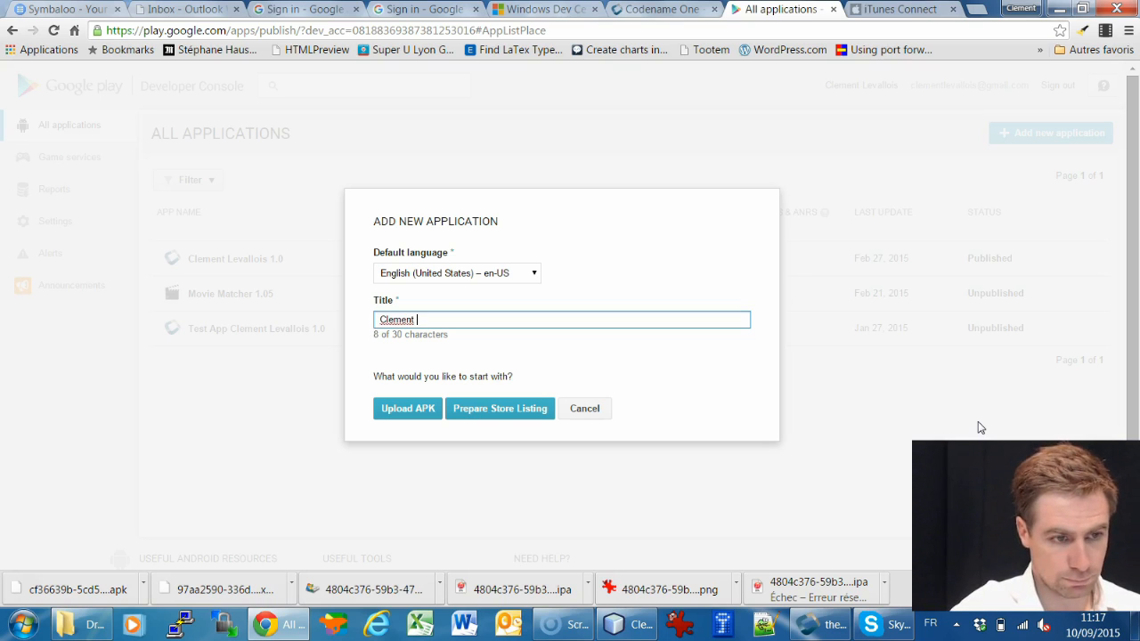
pyautogui.write('Levallois CV ')
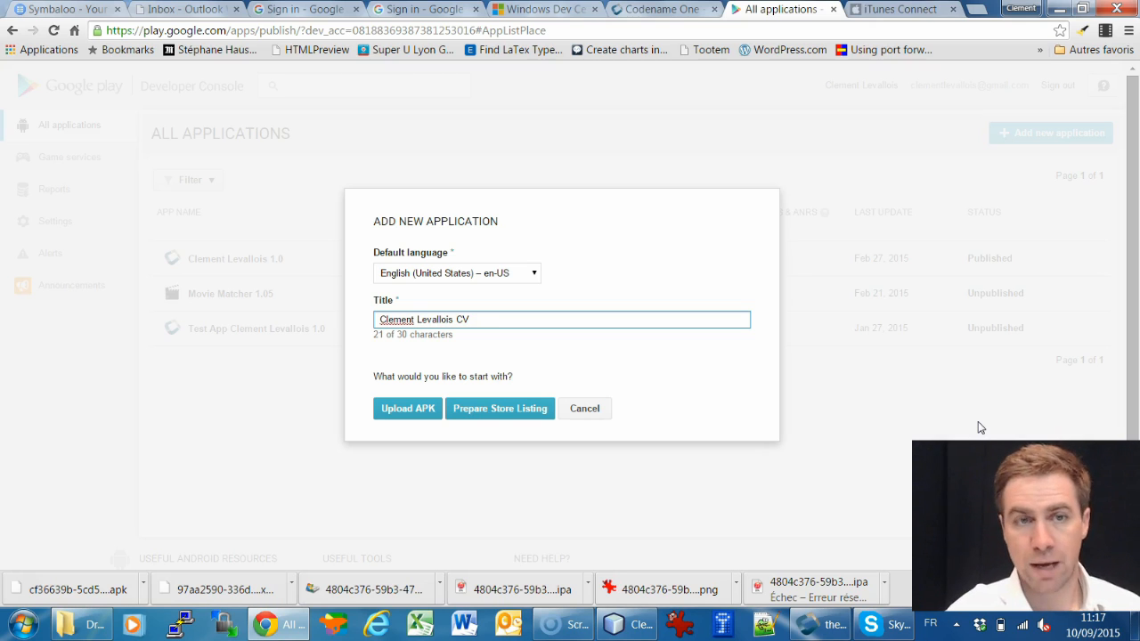
pyautogui.write('for CPE')
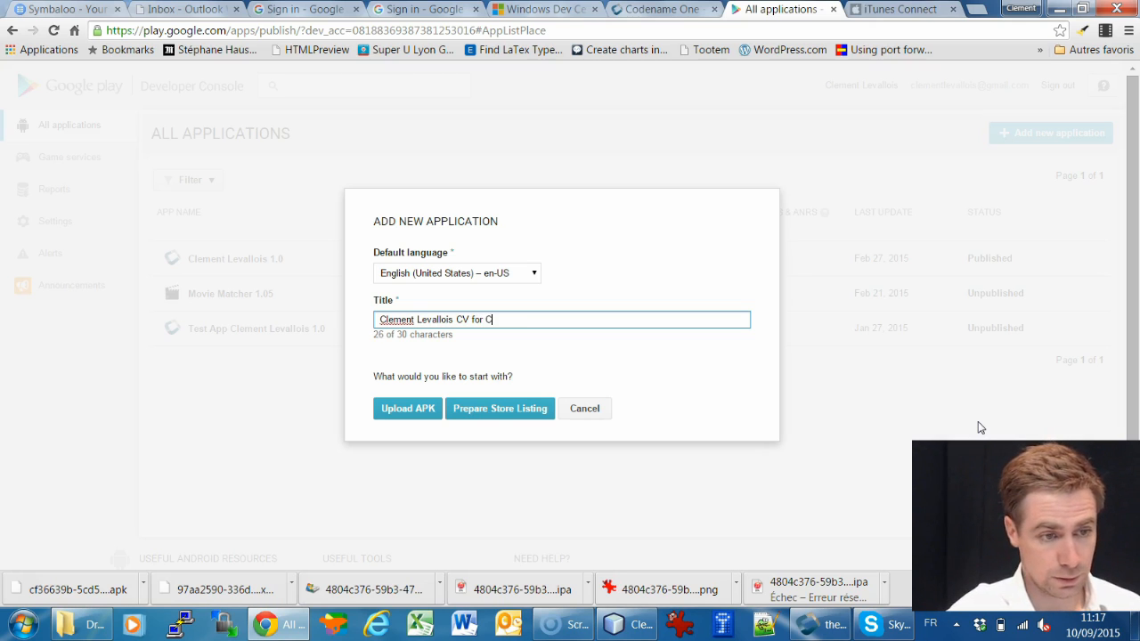
pyautogui.press('BackSpace')
pyautogui.press('BackSpace')
pyautogui.write('ODAPPS')
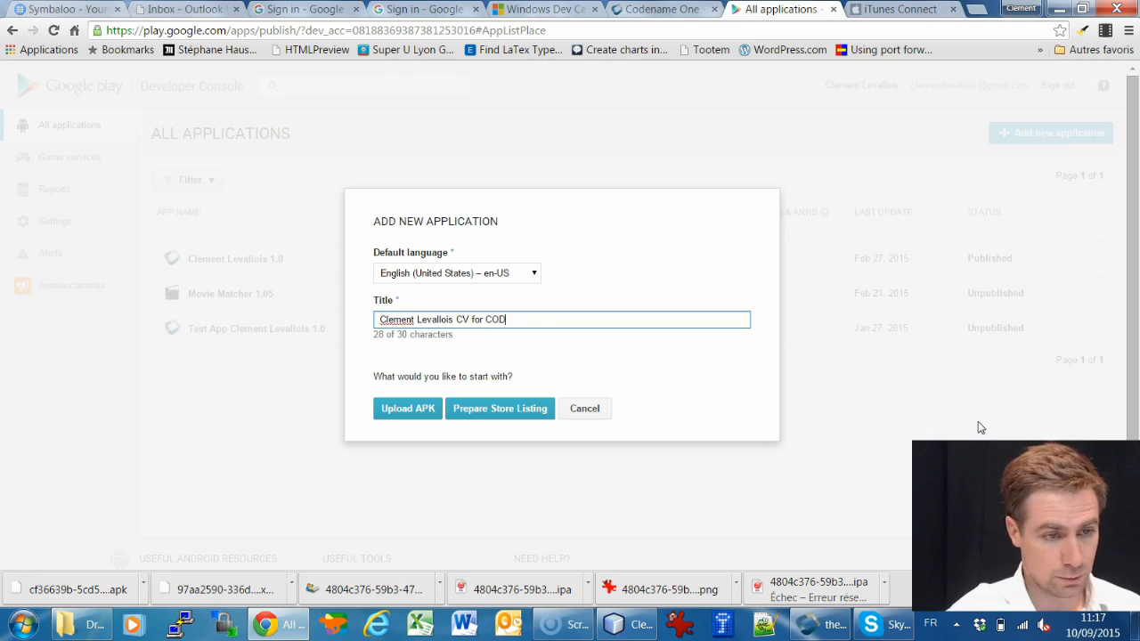
# Shorten the developer's first name in the new application's title to its initial.
pyautogui.hotkey('ctrl', 'Left')
pyautogui.hotkey('ctrl', 'Left')
pyautogui.hotkey('ctrl', 'Left')
pyautogui.hotkey('ctrl', 'Left')
pyautogui.press('Left')
pyautogui.hotkey('shift', 'Left')
pyautogui.hotkey('shift', 'Left')
pyautogui.hotkey('shift', 'Left')
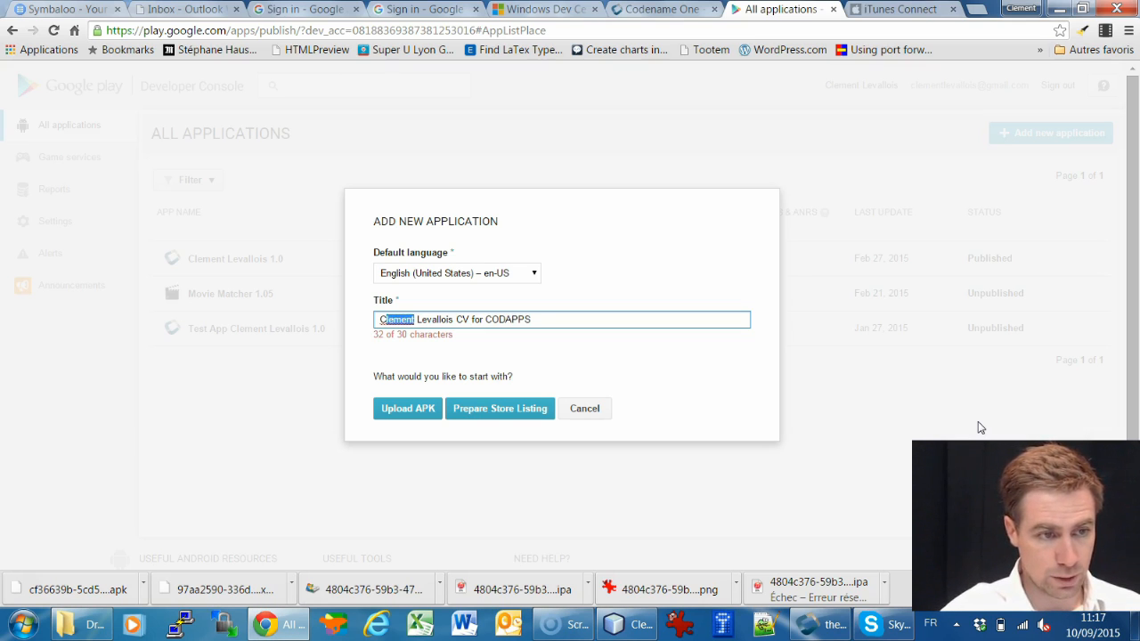
pyautogui.press('BackSpace')
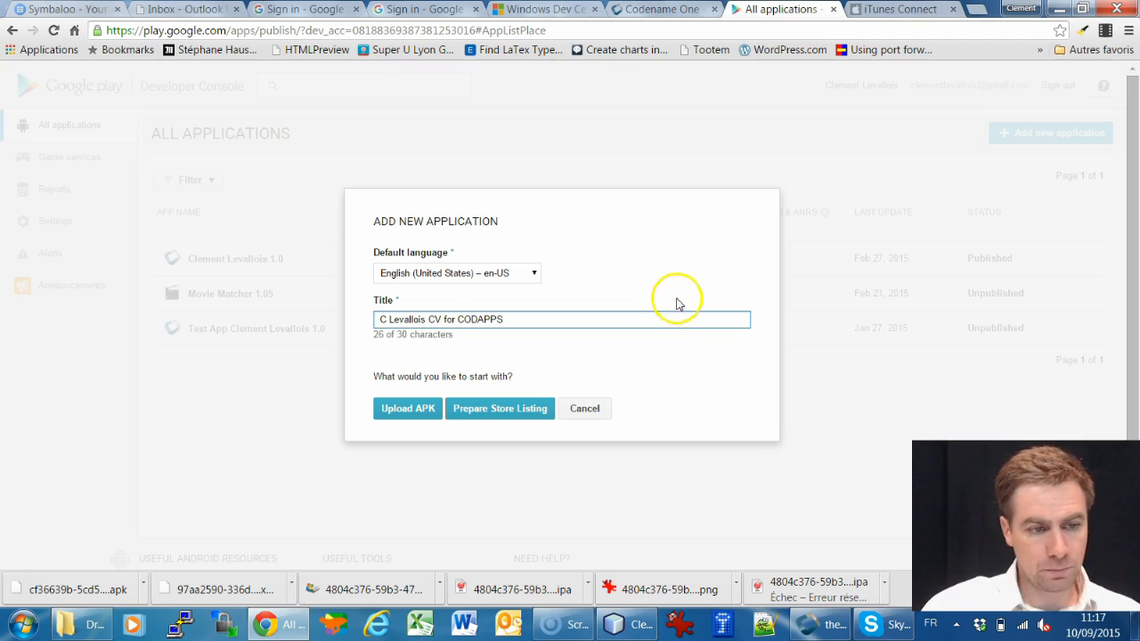
# Create the new application by choosing to start with preparing its store listing.
pyautogui.click(403, 420)
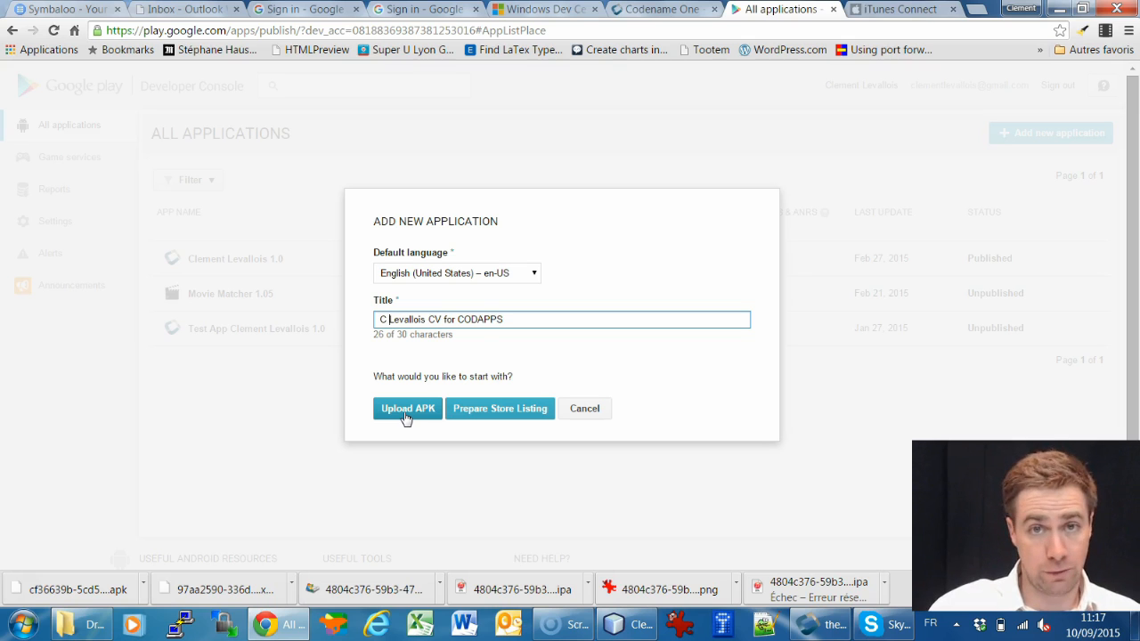
pyautogui.click(405, 416)
pyautogui.click(492, 407)
pyautogui.click(526, 412)
pyautogui.click(534, 409)
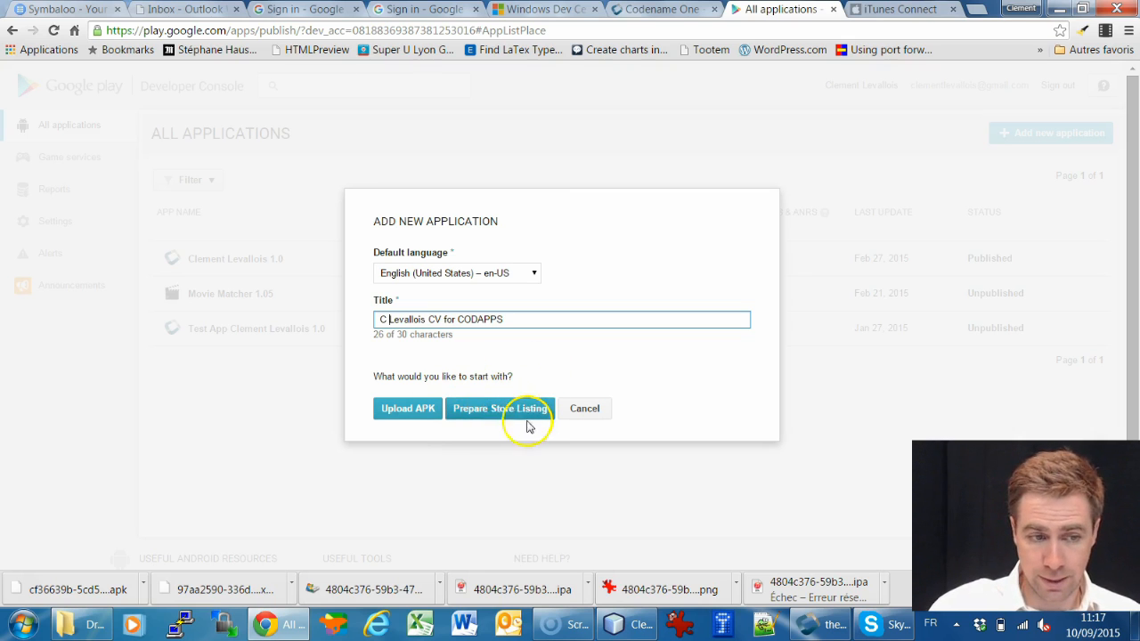
pyautogui.click(512, 416)
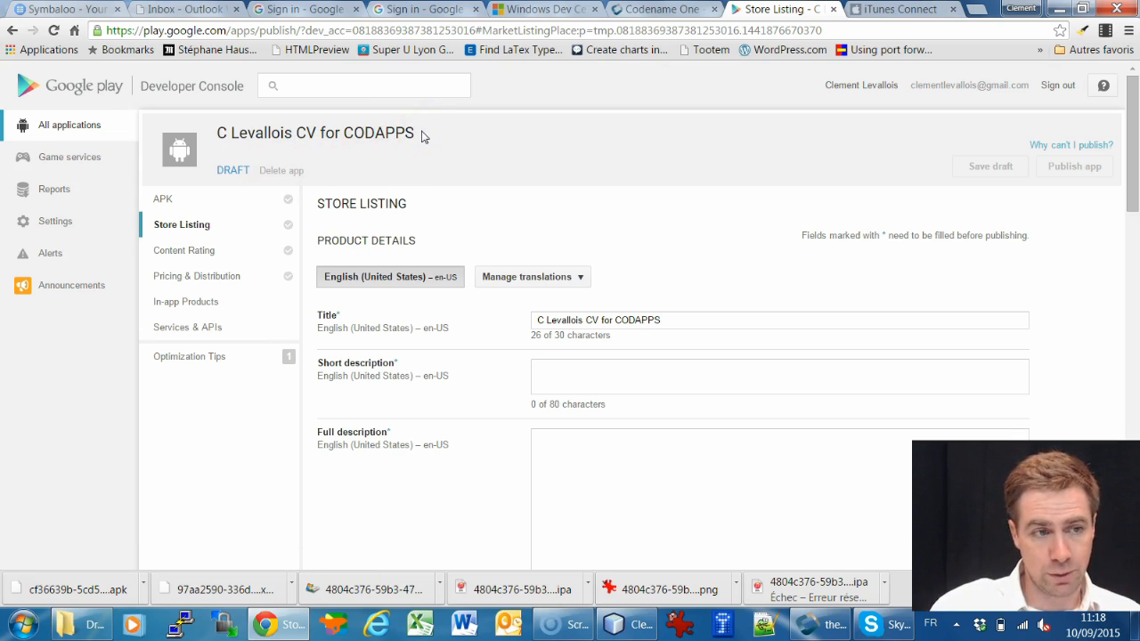
# Change the store listing title to the developer's full name followed by "CV", dropping "for CODAPPS".
pyautogui.moveTo(214, 134); pyautogui.dragTo(245, 133)
pyautogui.click(233, 133)
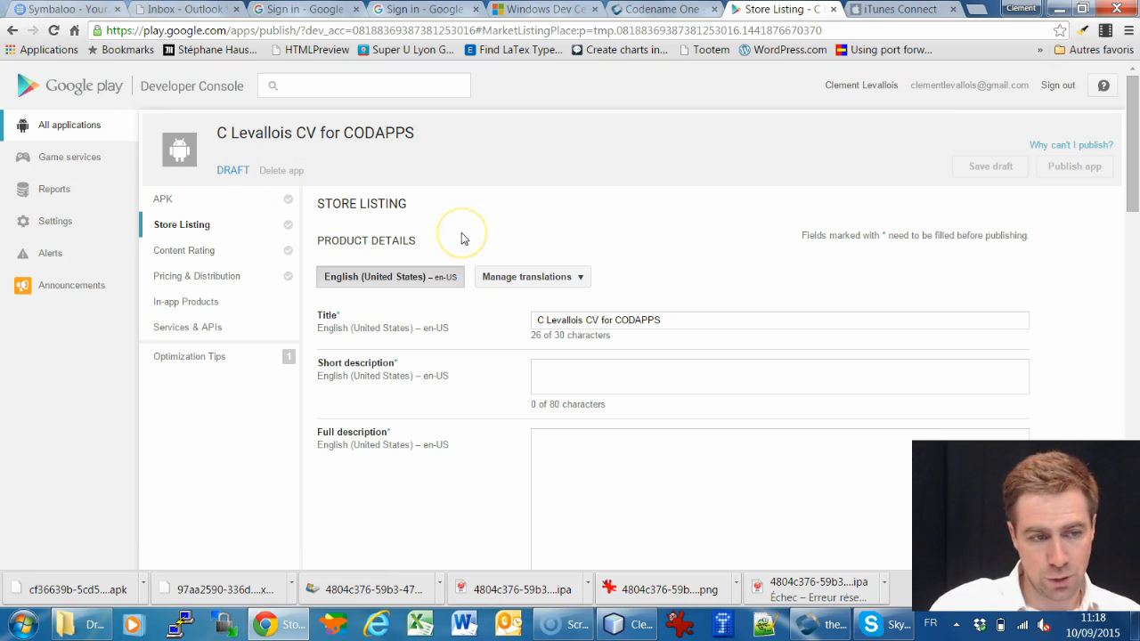
pyautogui.click(571, 321)
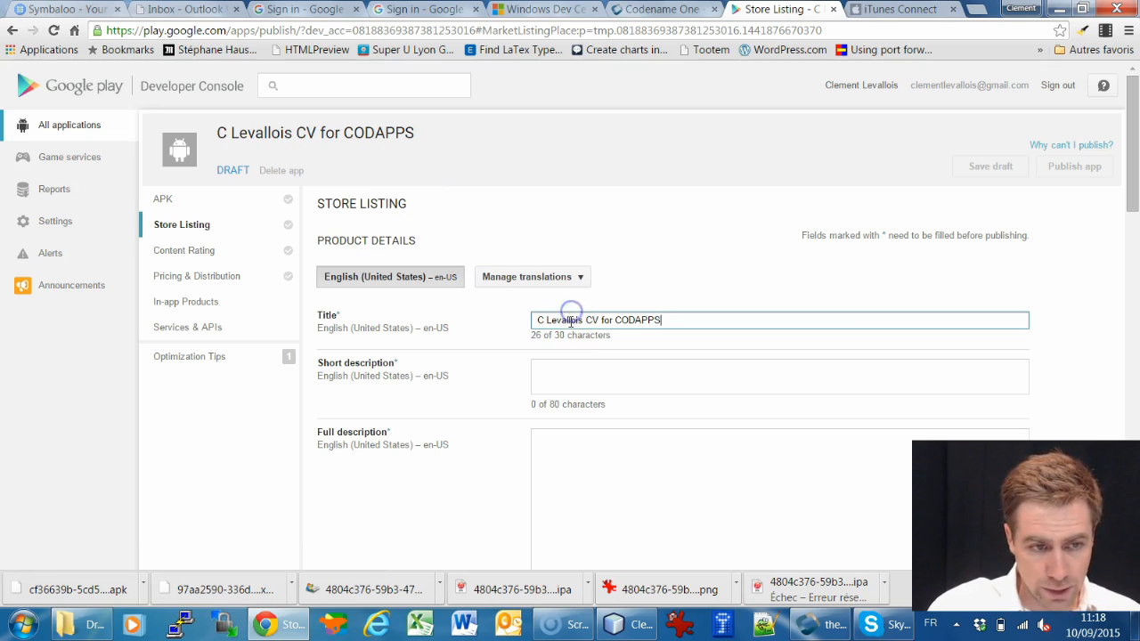
pyautogui.press('Home')
pyautogui.hotkey('shift', 'Right')
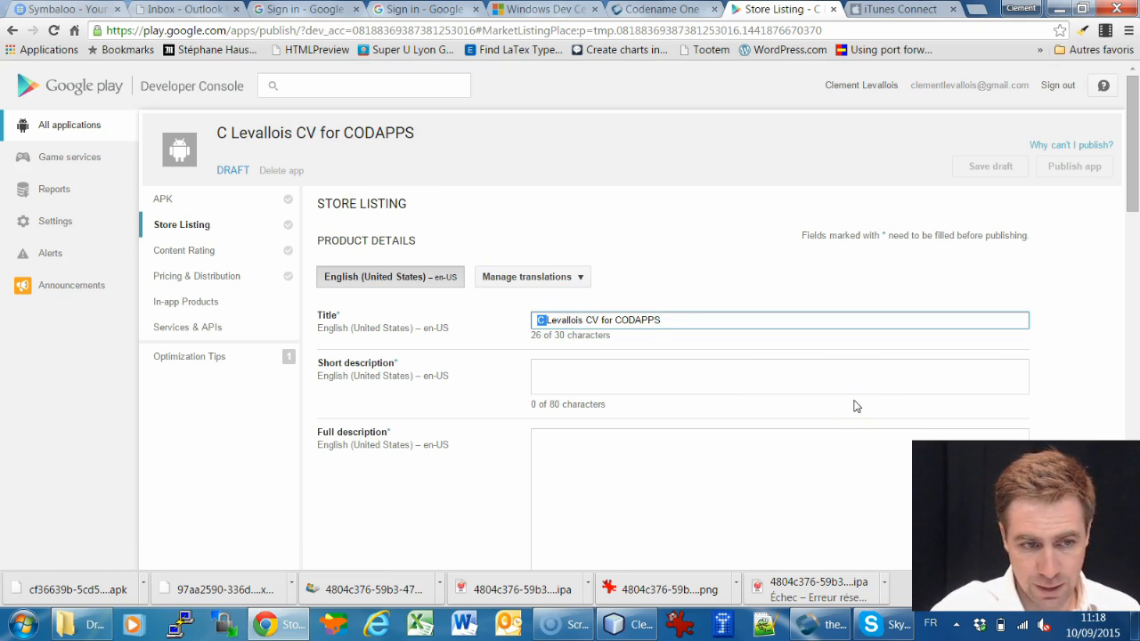
pyautogui.press('Delete')
pyautogui.hotkey('ctrl', 'shift', 'Right')
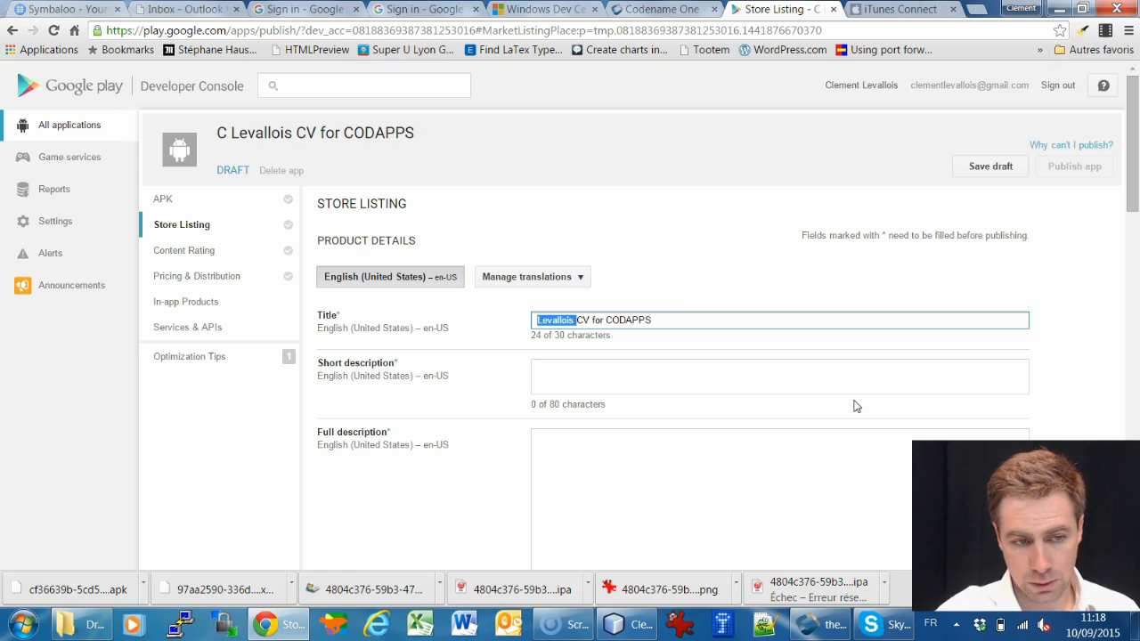
pyautogui.press('Delete')
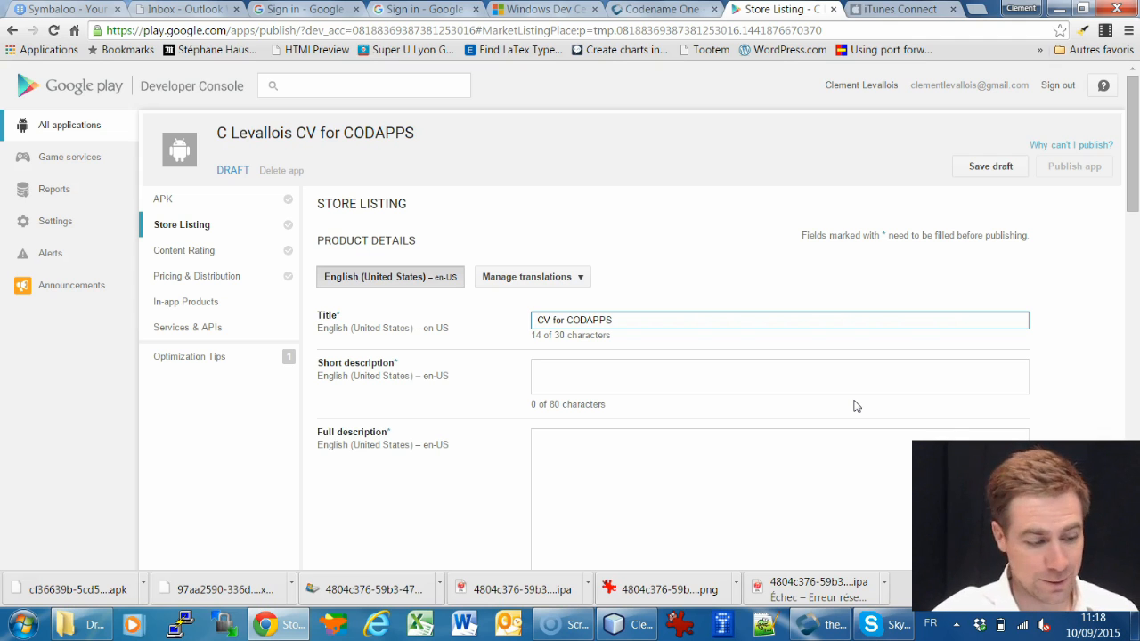
pyautogui.write('Clement ')
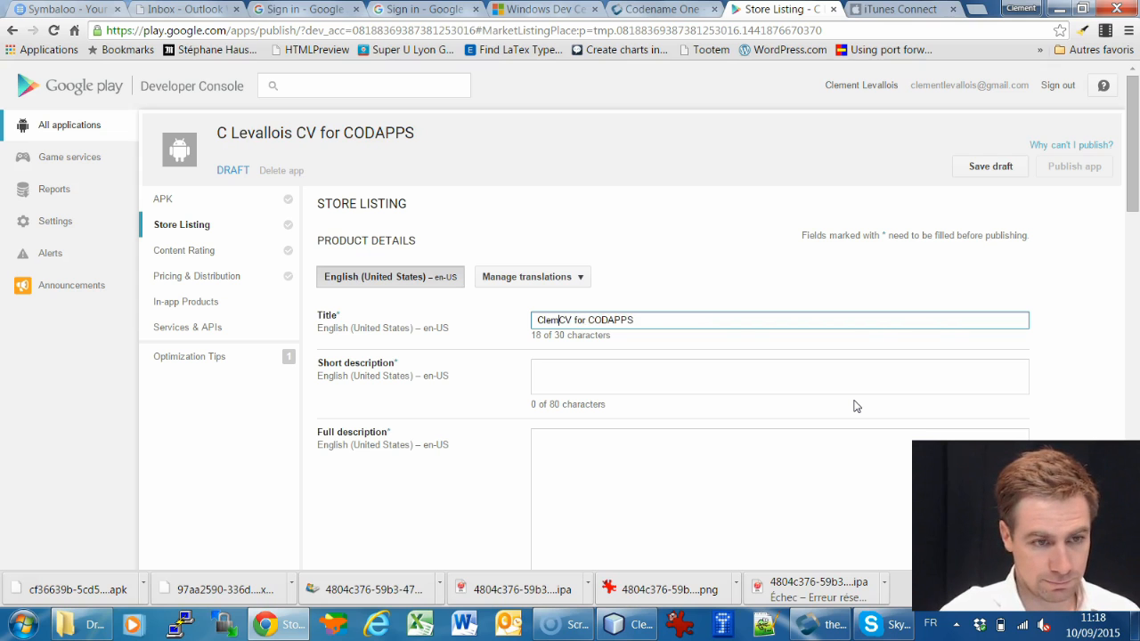
pyautogui.write('Levallois')
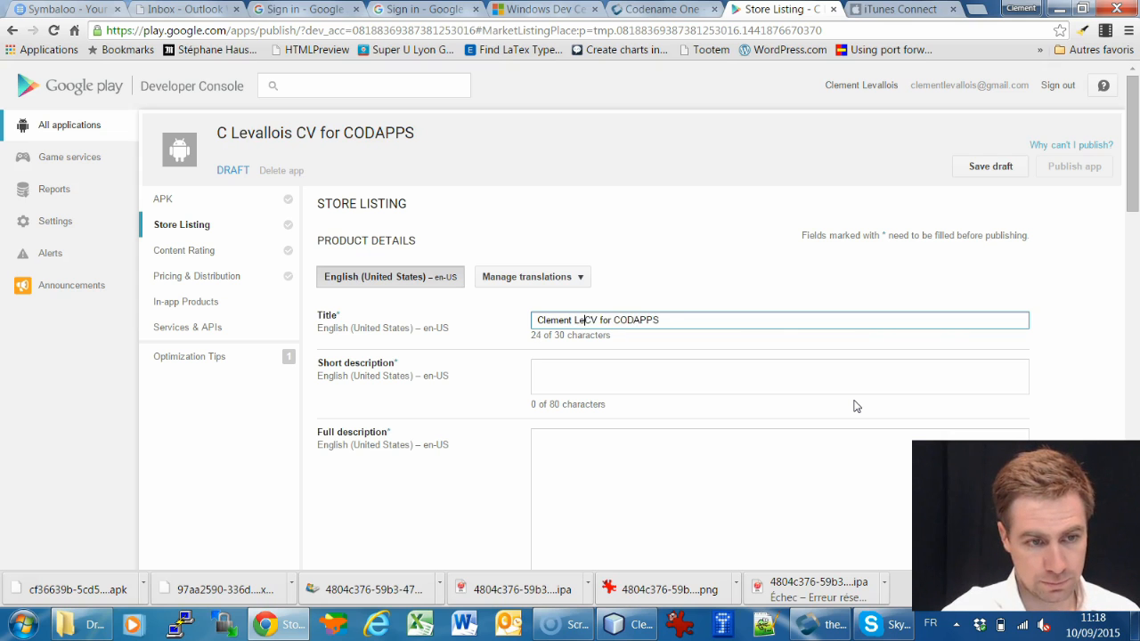
pyautogui.hotkey('shift', 'End')
pyautogui.press('BackSpace')
pyautogui.click(737, 371)
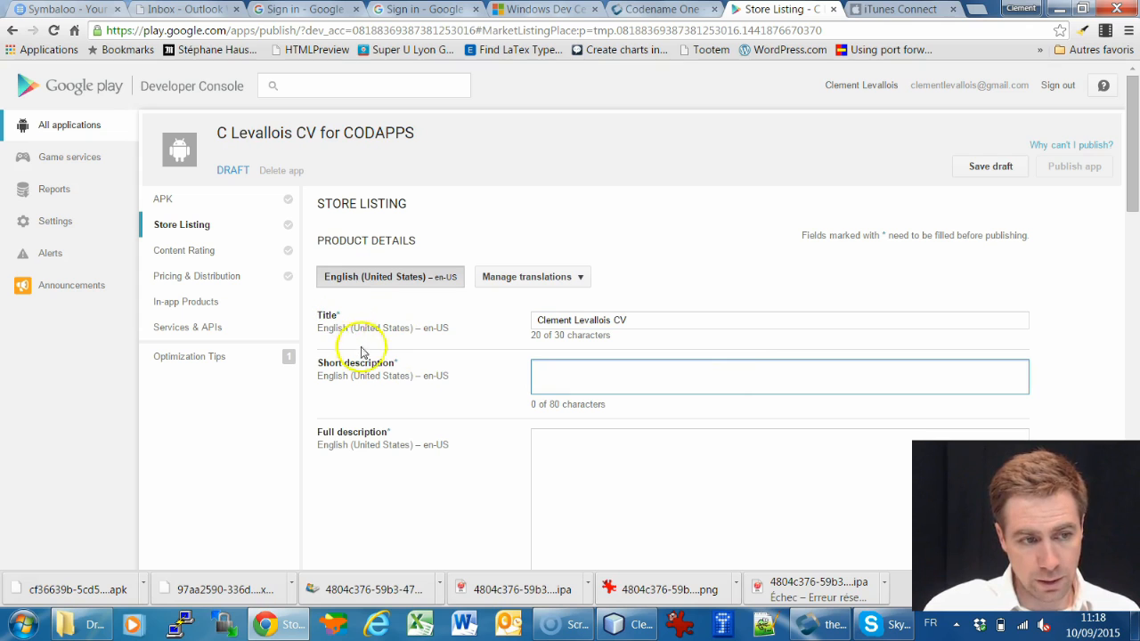
# Enter "My CV" as the short description and "My CV for CODAPPS this is just a test" as the full description.
pyautogui.click(612, 374)
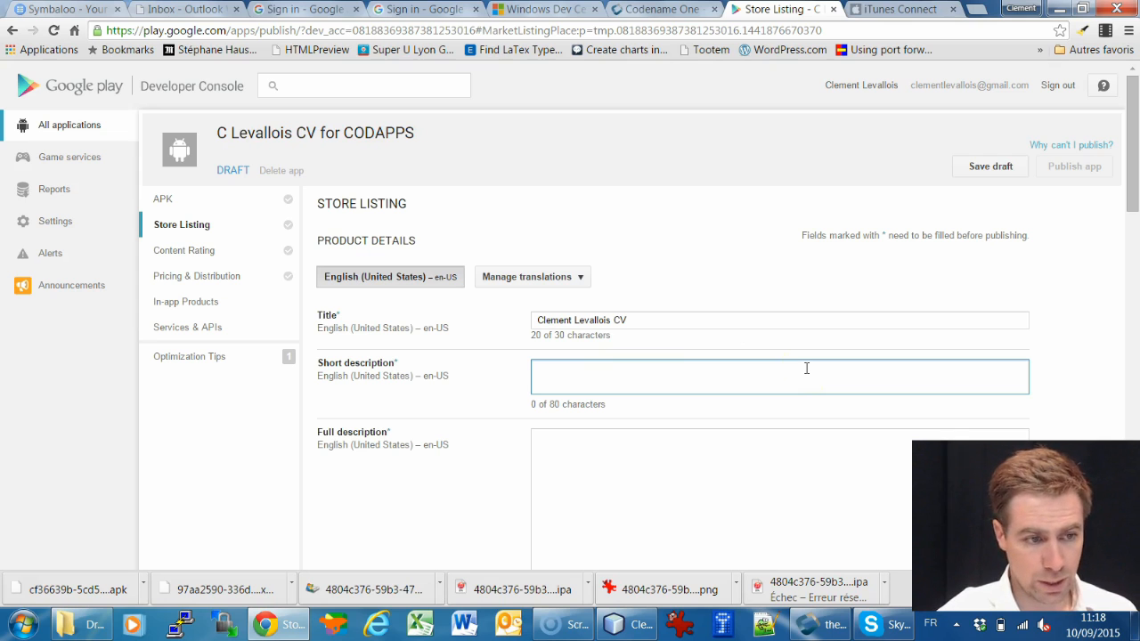
pyautogui.write('Muy')
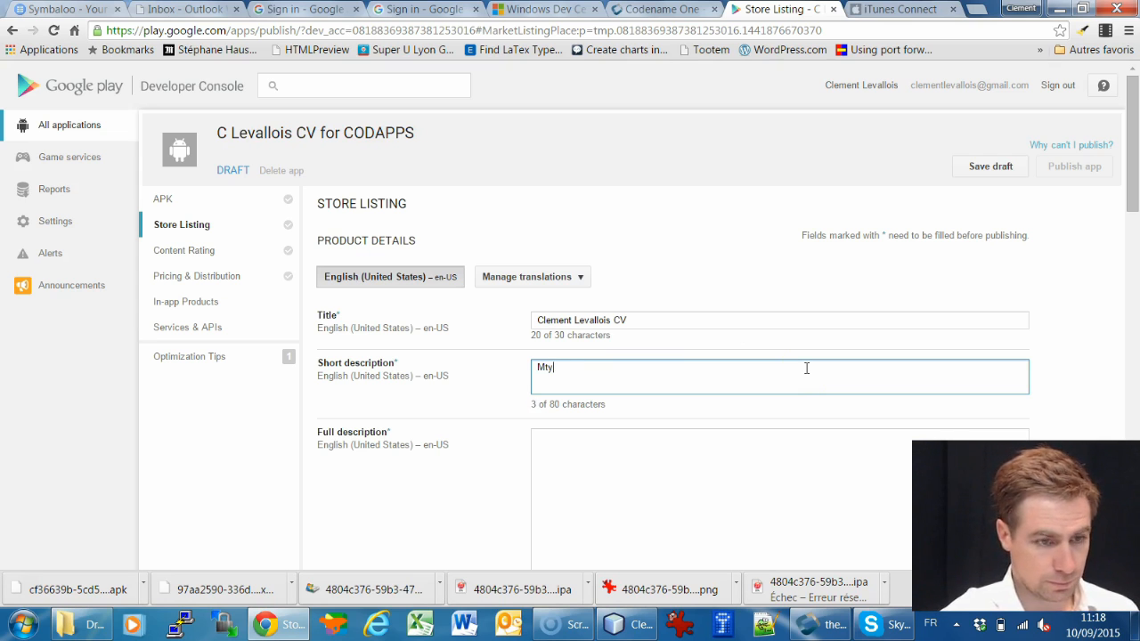
pyautogui.click(765, 476)
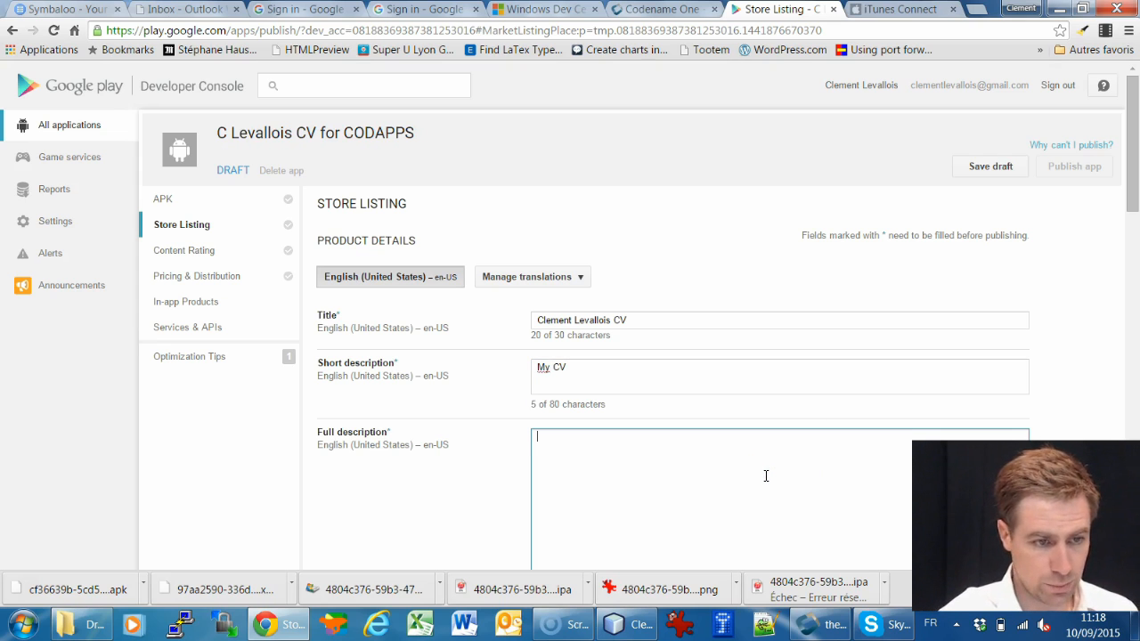
pyautogui.write('My CV for CODAPPS thiu')
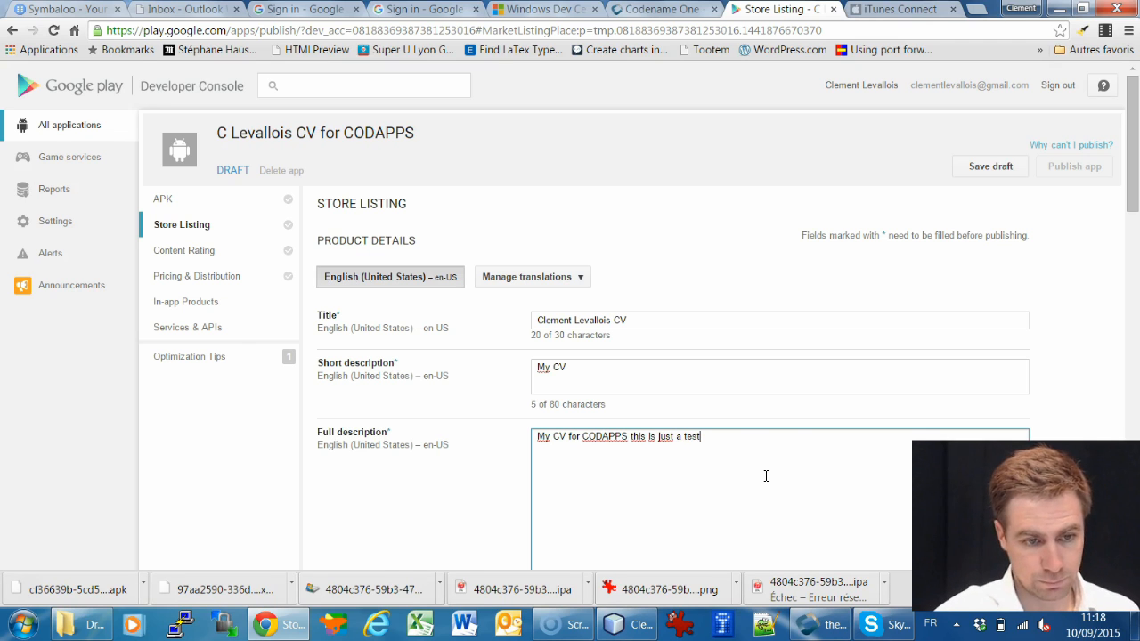
# Review the store listing's graphic assets section for the required screenshots, hi-res icon, feature graphic and other image specifications.
pyautogui.scroll(-3, 685, 394)
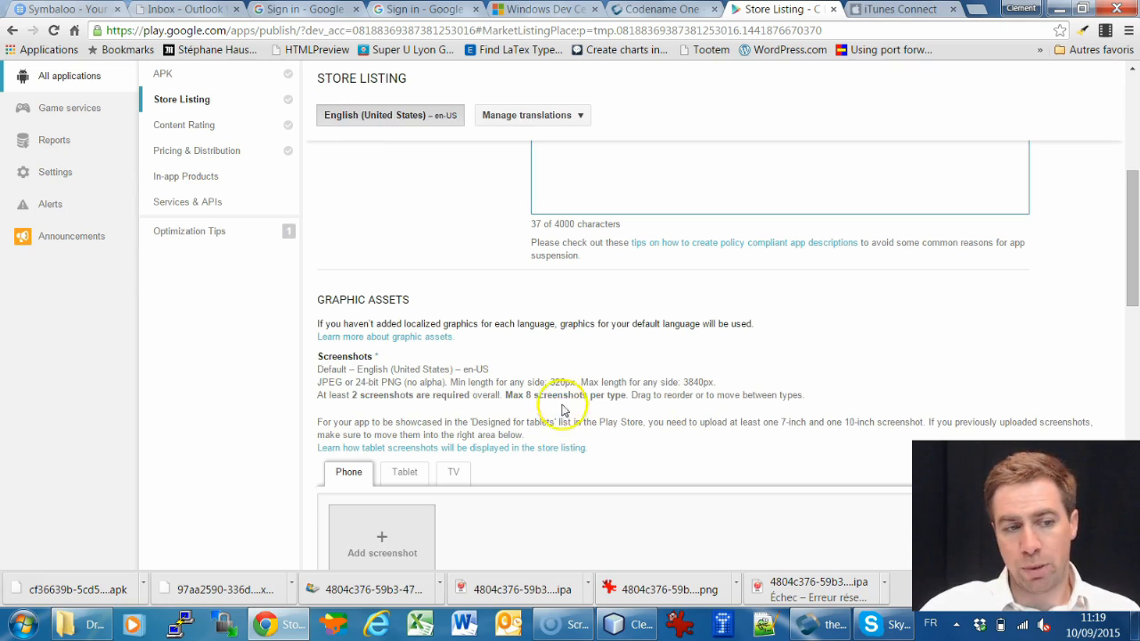
pyautogui.scroll(-1, 557, 397)
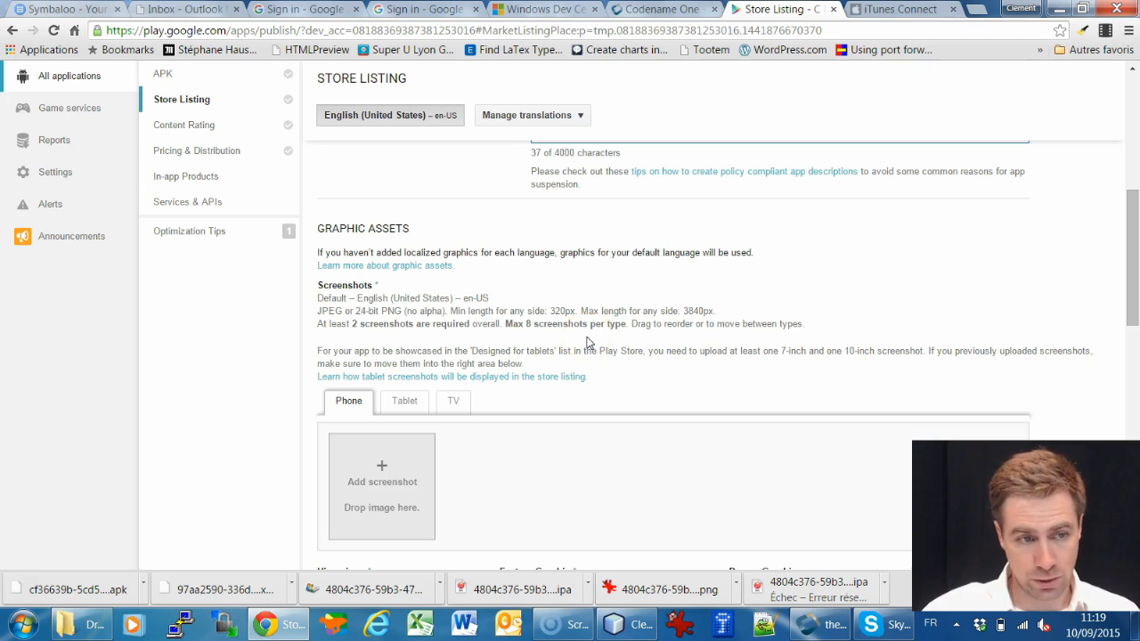
pyautogui.scroll(-1, 588, 343)
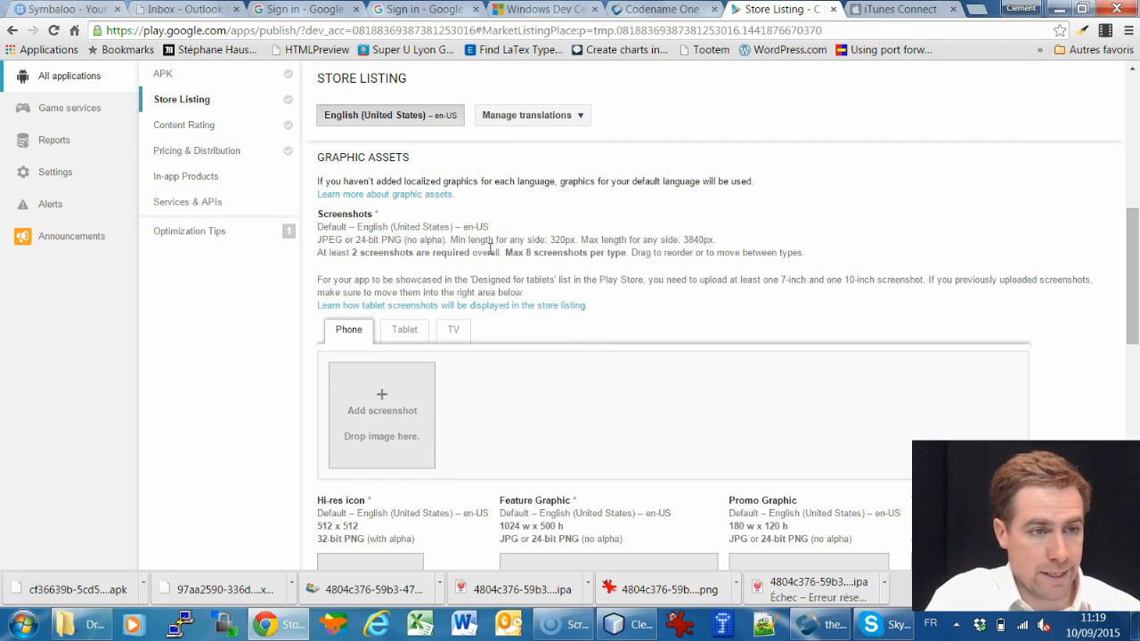
pyautogui.scroll(-1, 539, 233)
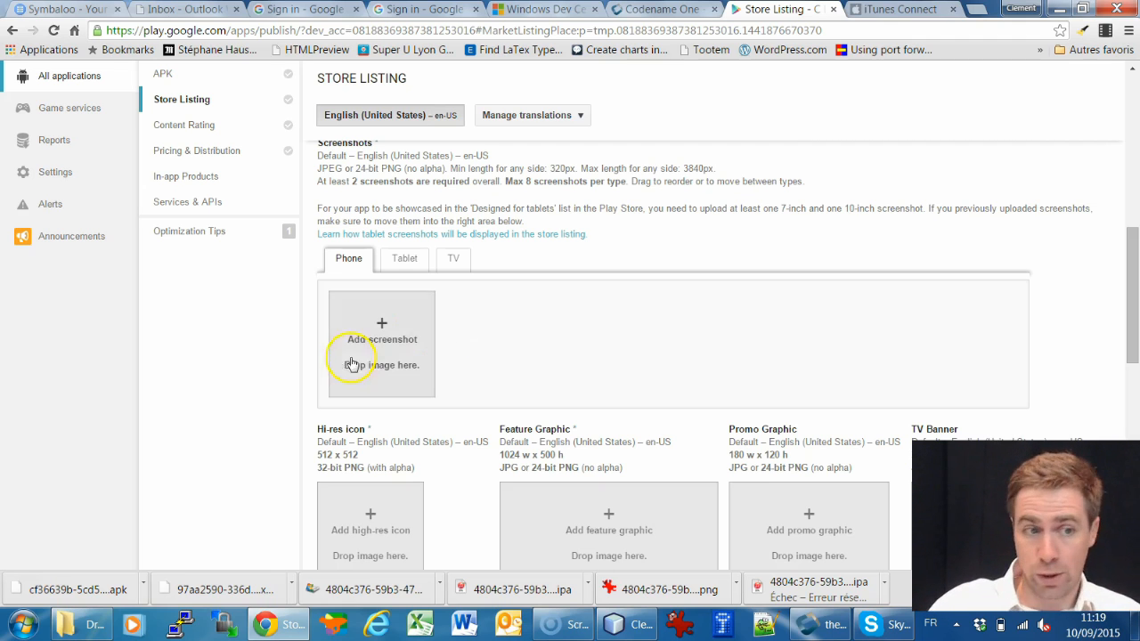
pyautogui.scroll(-1, 436, 327)
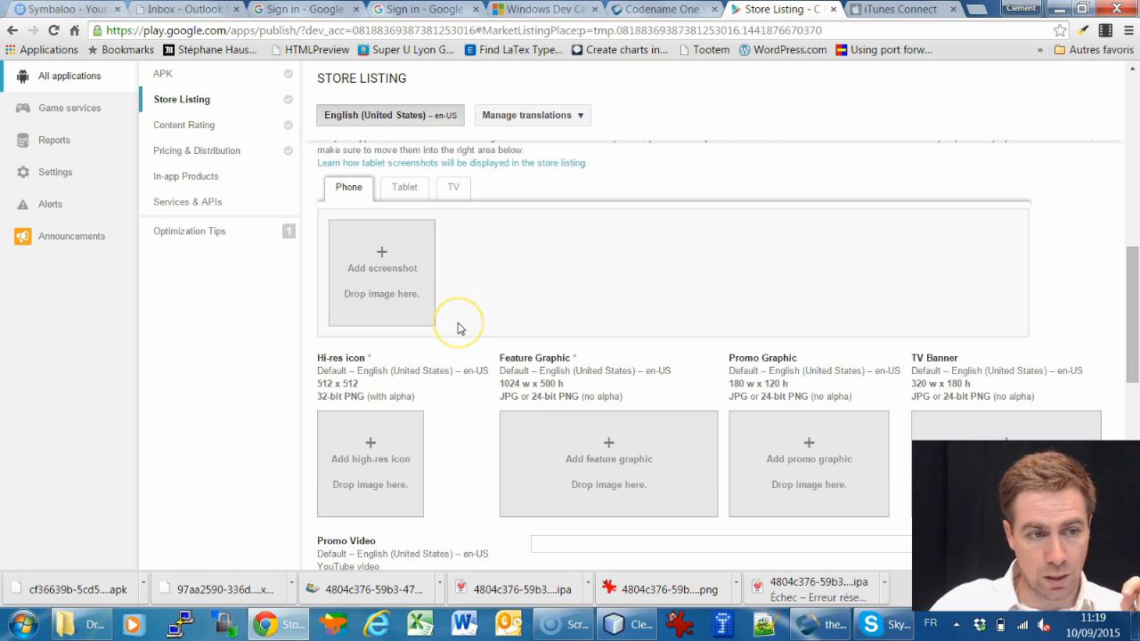
pyautogui.scroll(1, 457, 328)
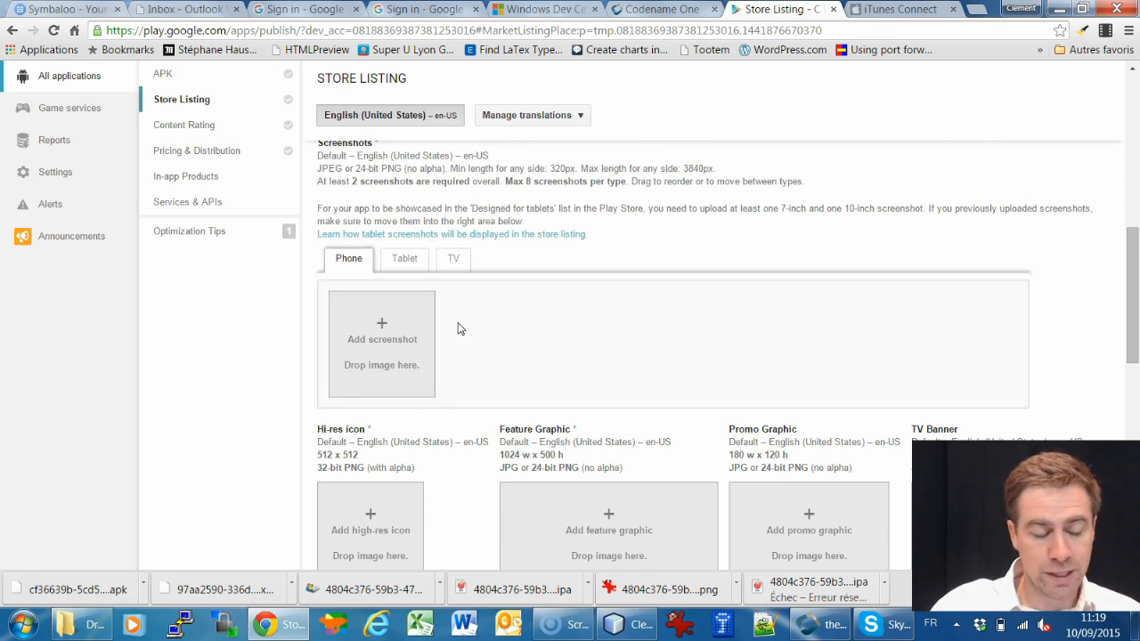
pyautogui.scroll(-1, 458, 329)
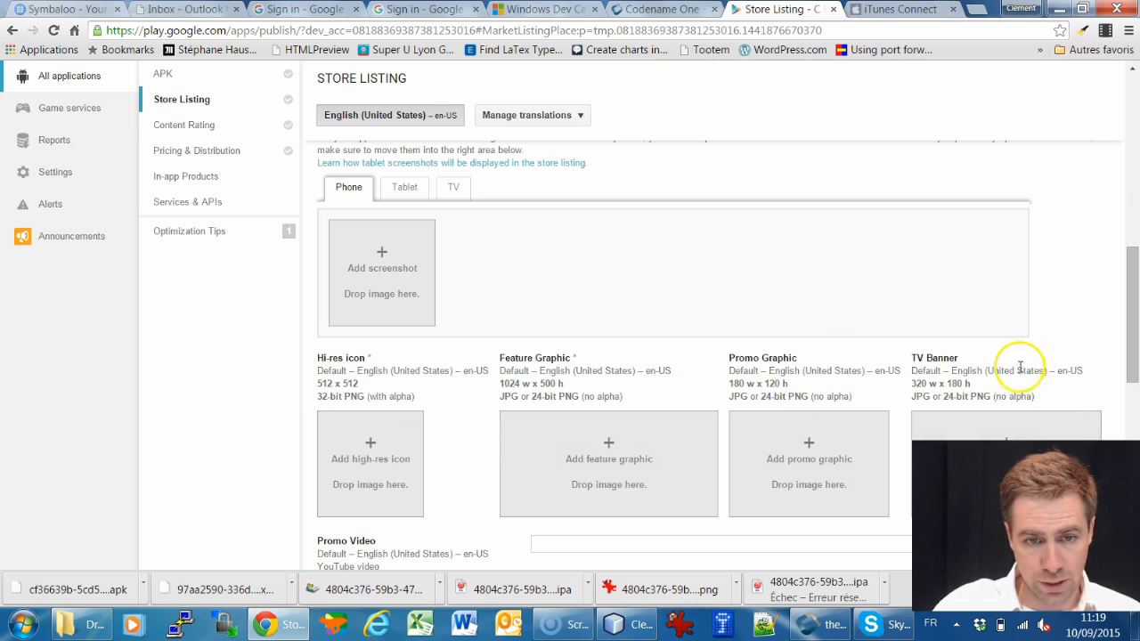
pyautogui.scroll(-3, 827, 311)
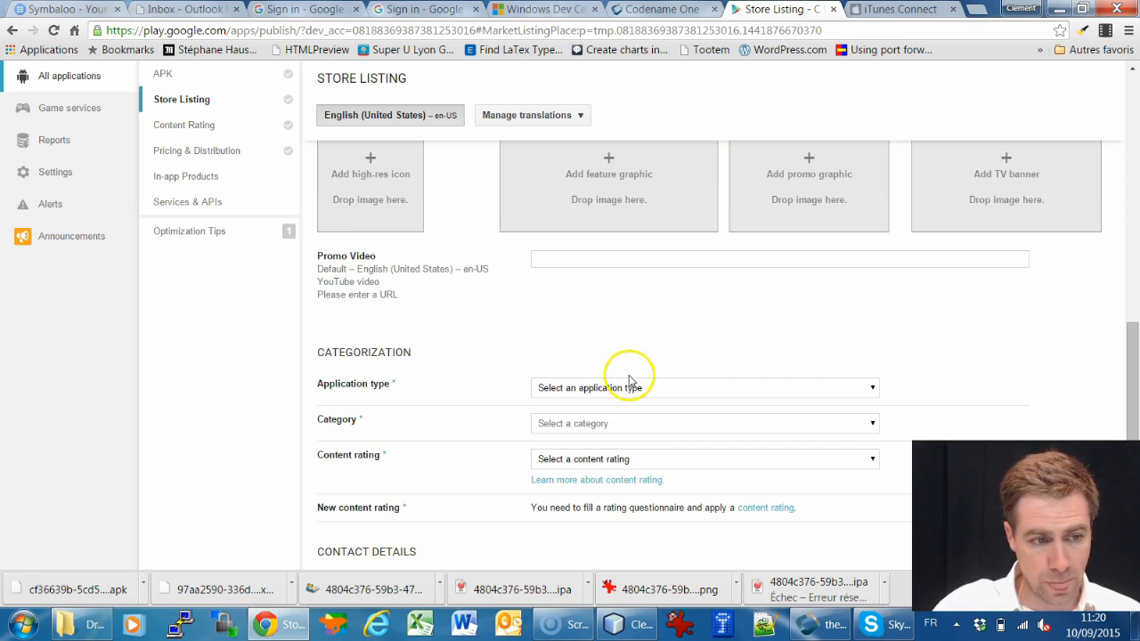
pyautogui.scroll(3, 509, 204)
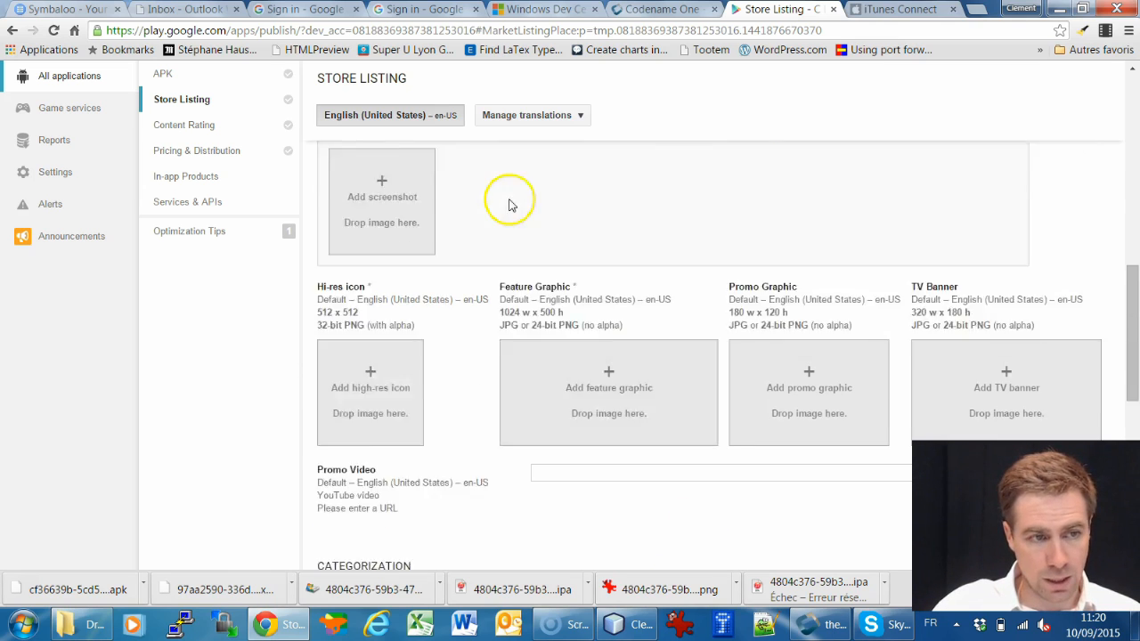
pyautogui.moveTo(1135, 337); pyautogui.dragTo(904, 118)
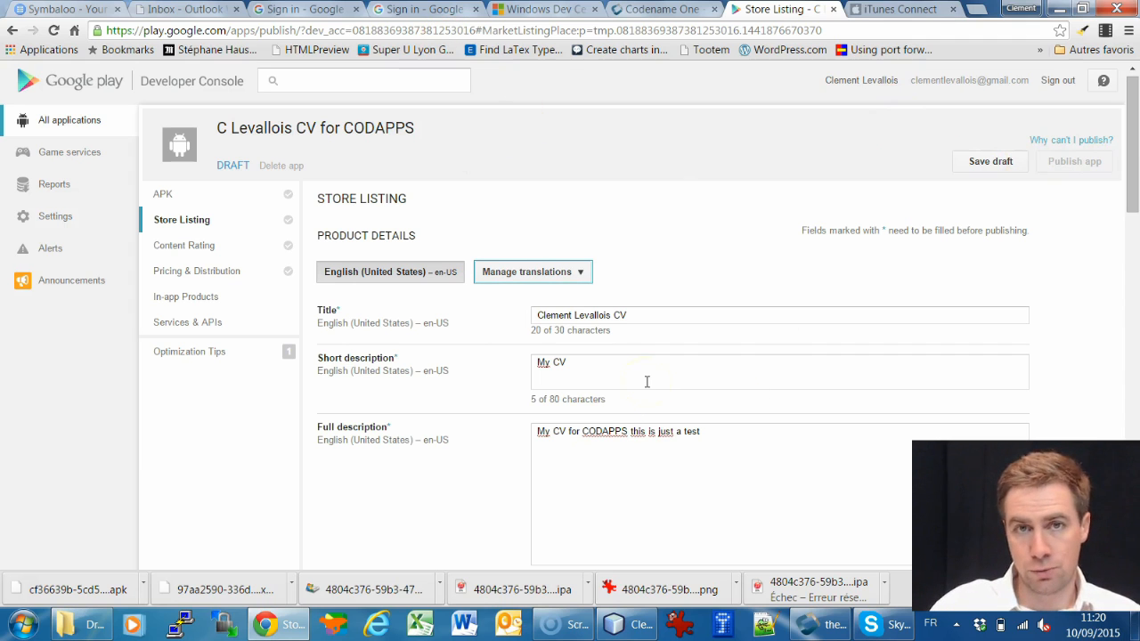
pyautogui.moveTo(1131, 182); pyautogui.dragTo(1134, 187)
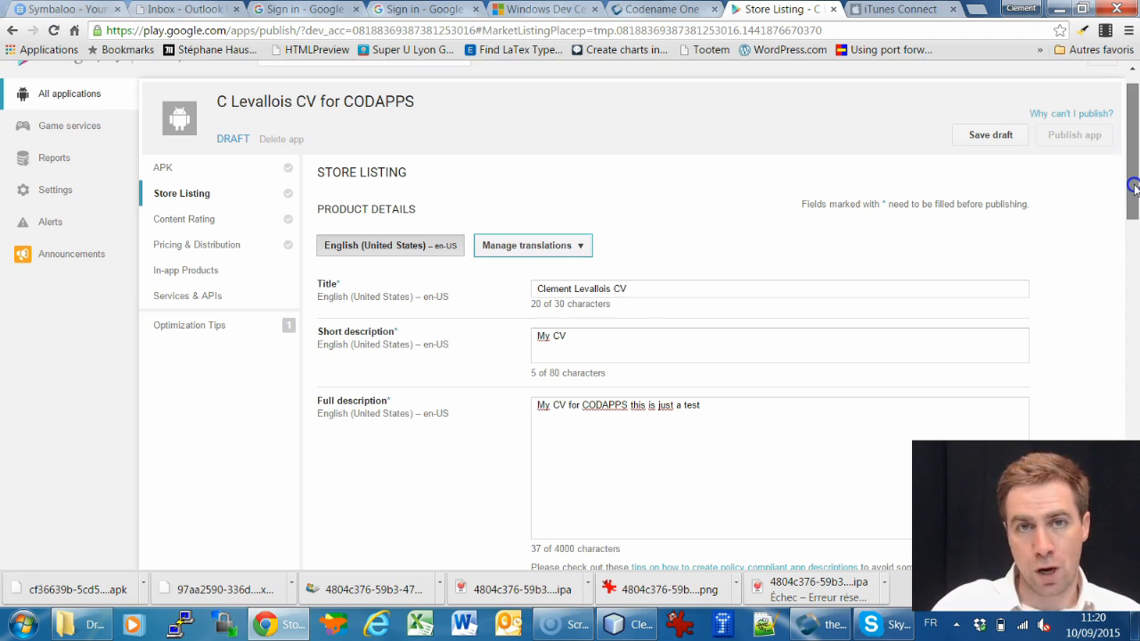
pyautogui.moveTo(1133, 187); pyautogui.dragTo(1130, 297)
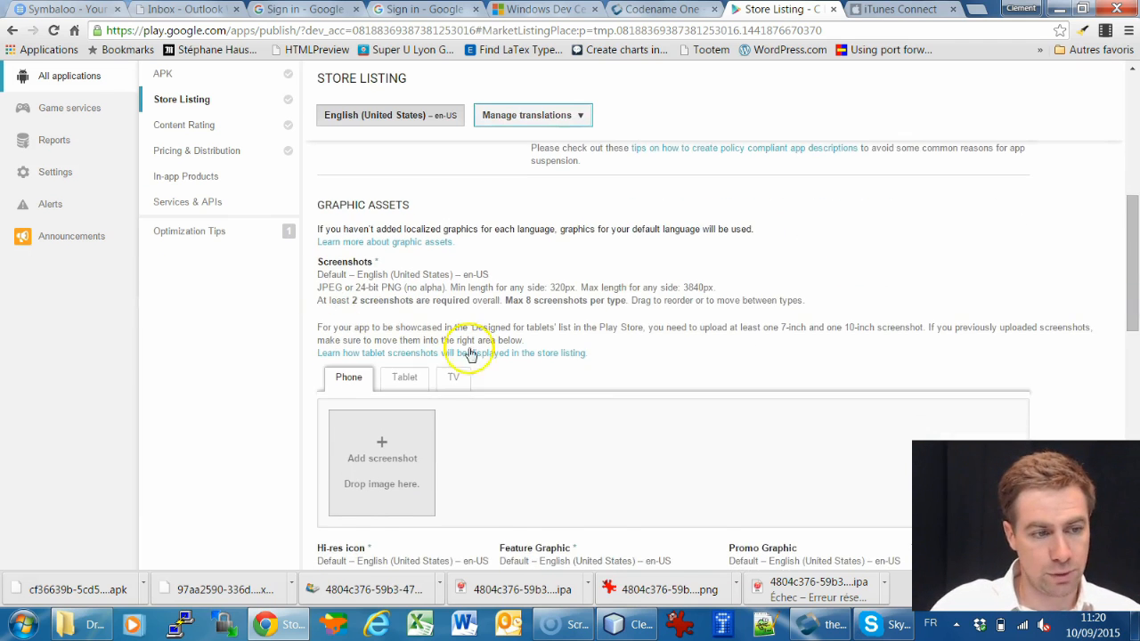
# Set the application type to Applications in the store listing's categorization section.
pyautogui.scroll(-5, 471, 352)
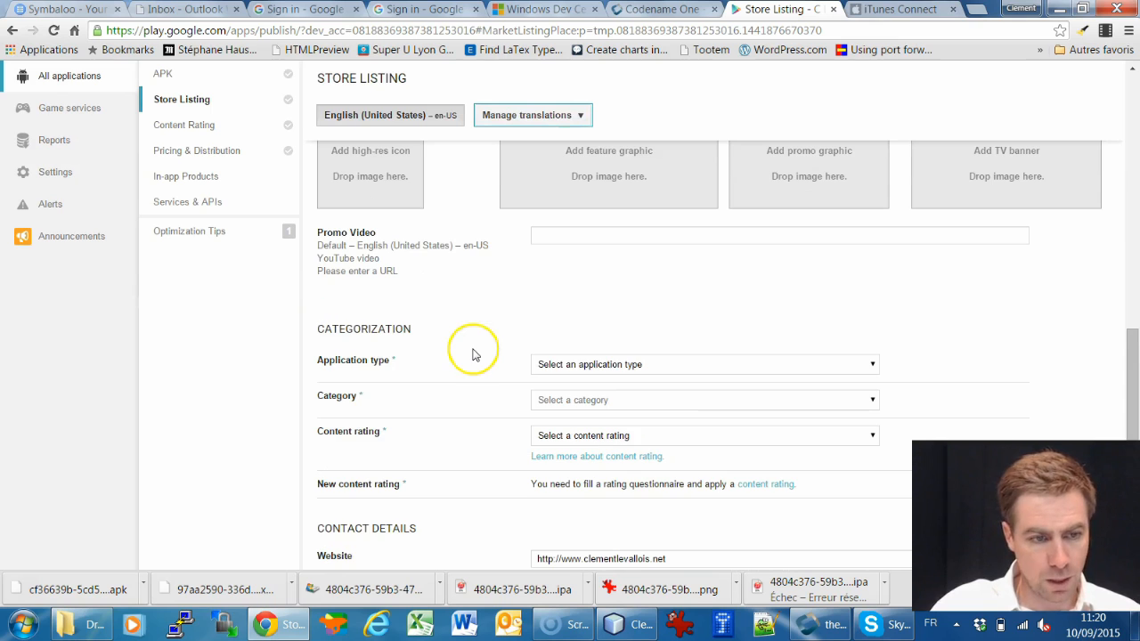
pyautogui.click(595, 360)
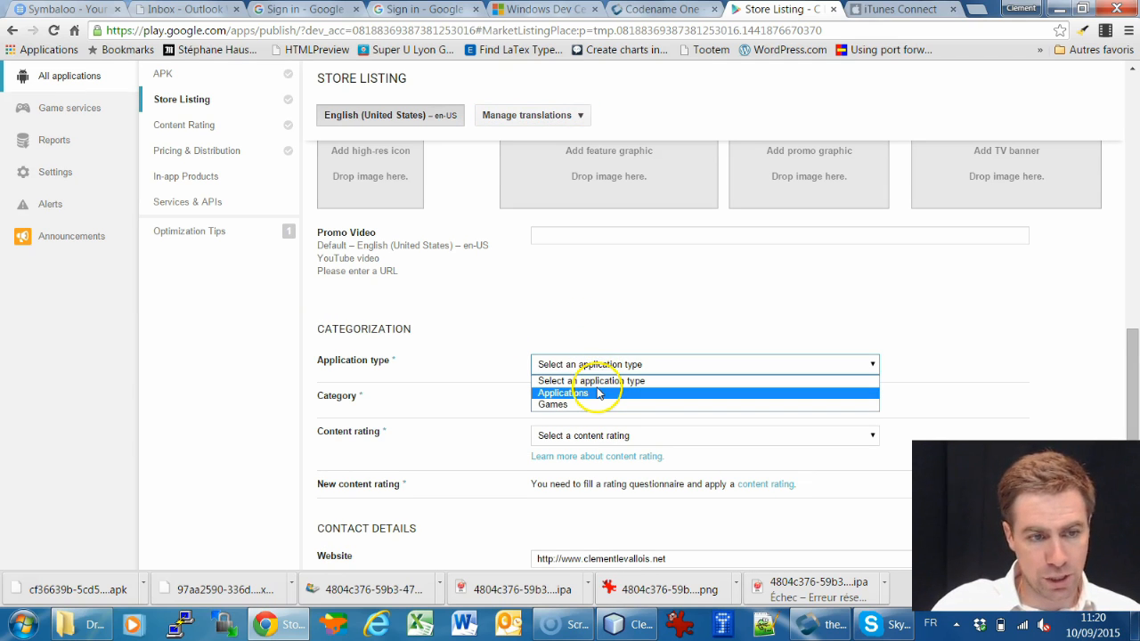
pyautogui.click(592, 394)
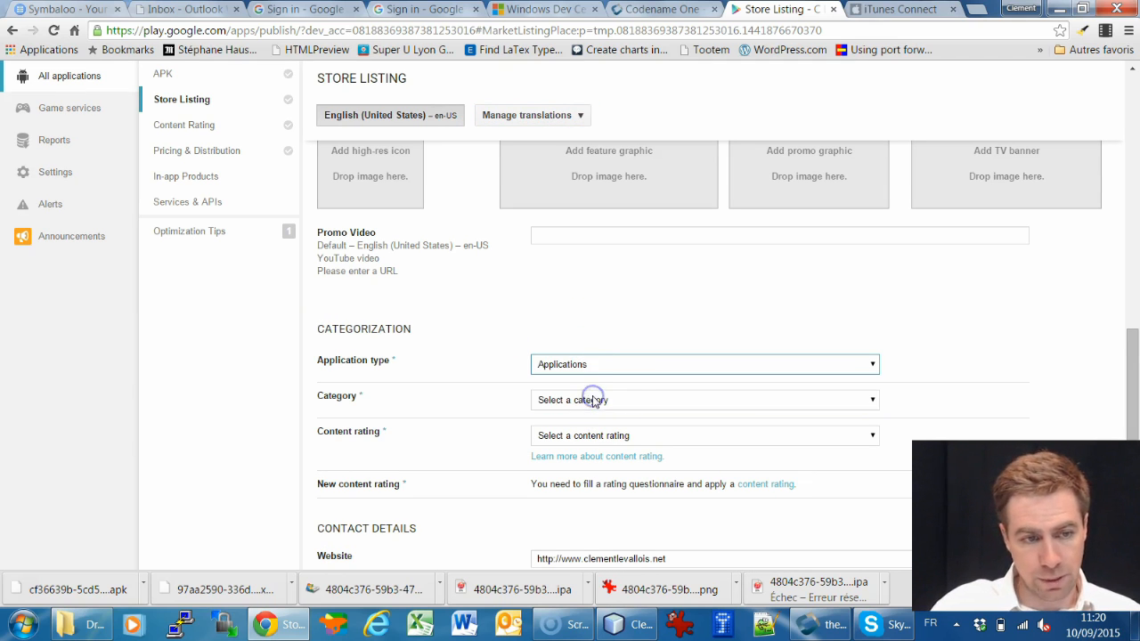
# Set the app's category to Communication and its content rating to Everyone.
pyautogui.scroll(-1, 654, 411)
pyautogui.click(604, 331)
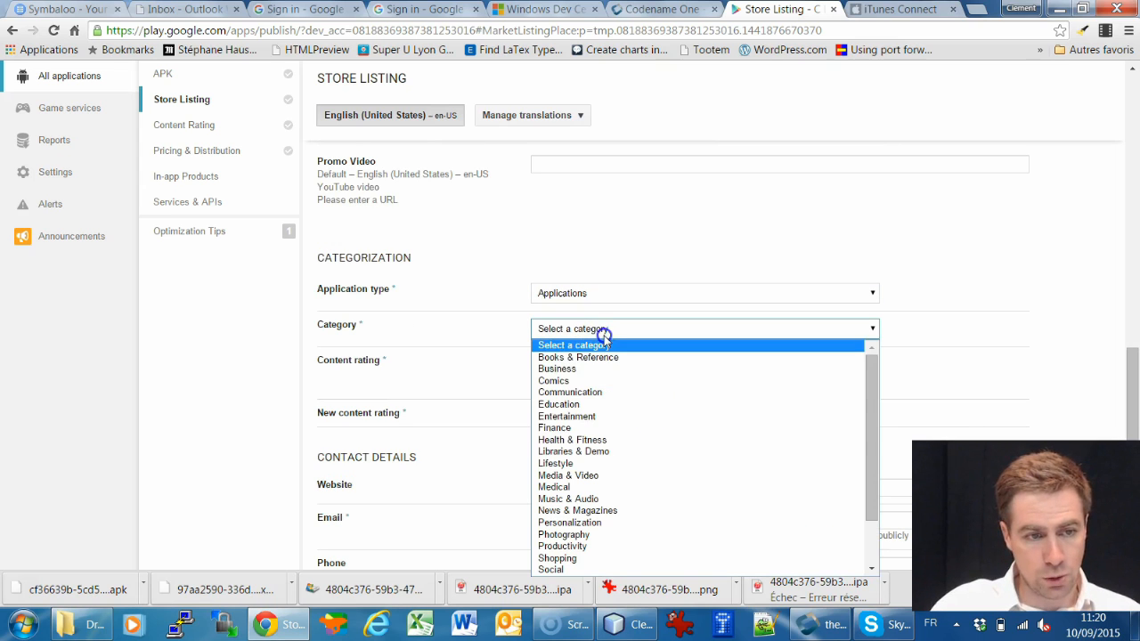
pyautogui.click(651, 410)
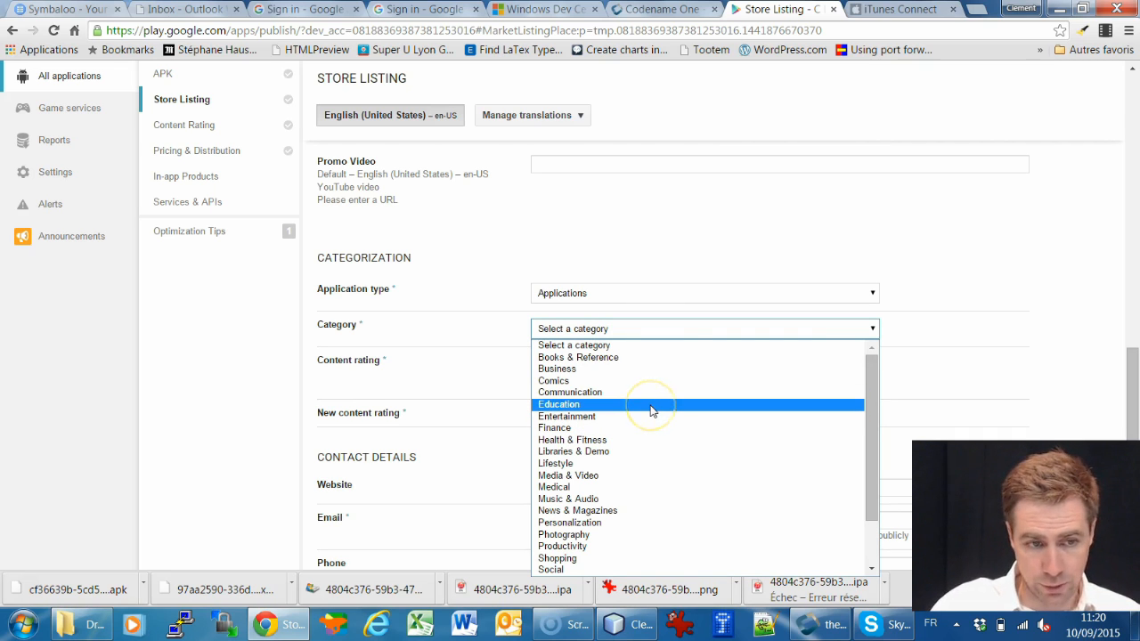
pyautogui.scroll(-2, 667, 494)
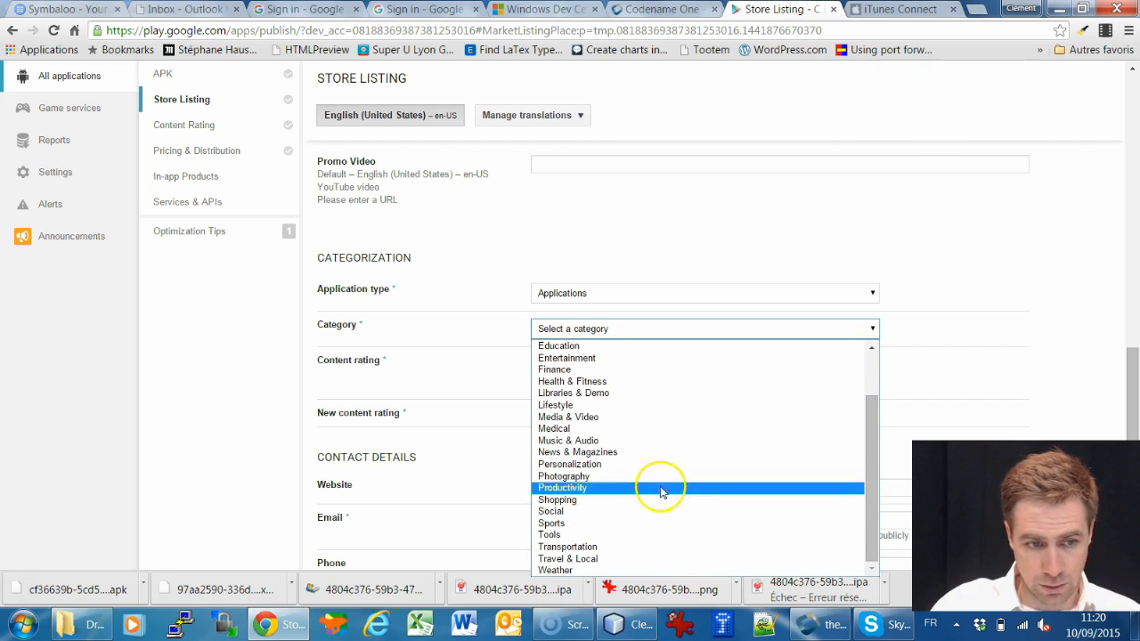
pyautogui.scroll(3, 674, 471)
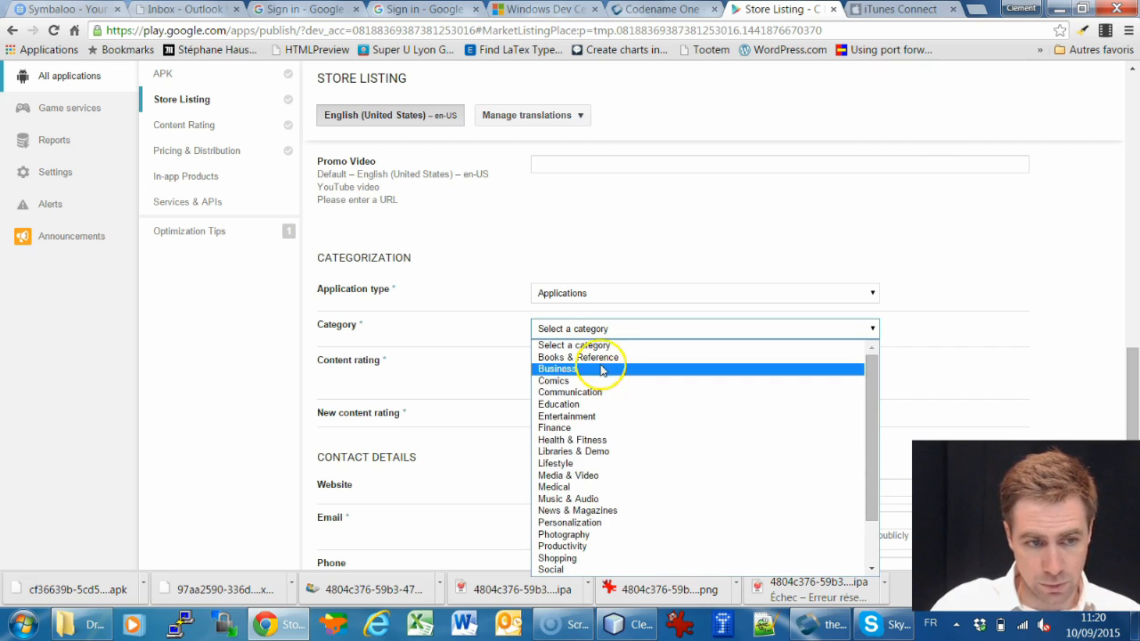
pyautogui.click(610, 390)
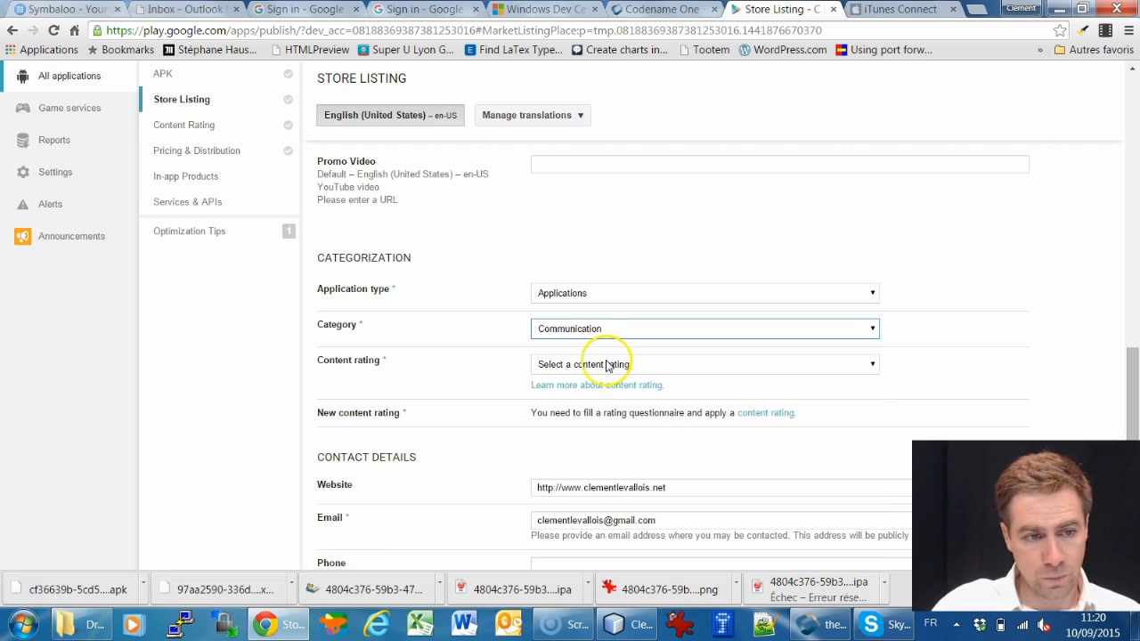
pyautogui.click(610, 365)
pyautogui.click(611, 416)
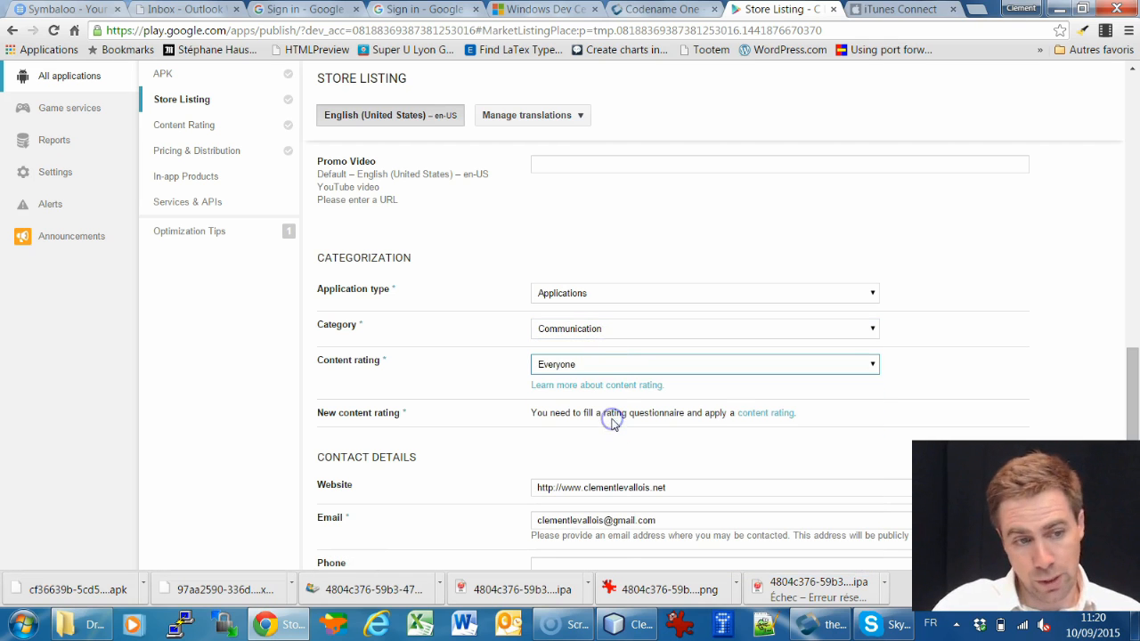
# Decline leaving the modified store listing for the content rating page, and save the listing as a draft.
pyautogui.scroll(-1, 610, 415)
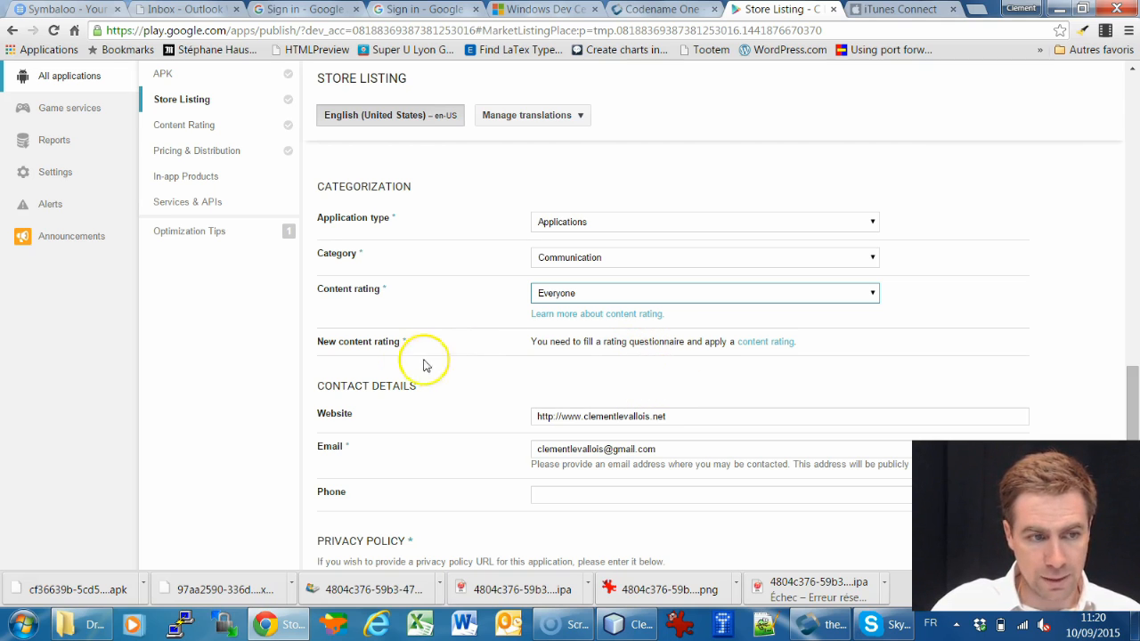
pyautogui.click(762, 343)
pyautogui.click(647, 146)
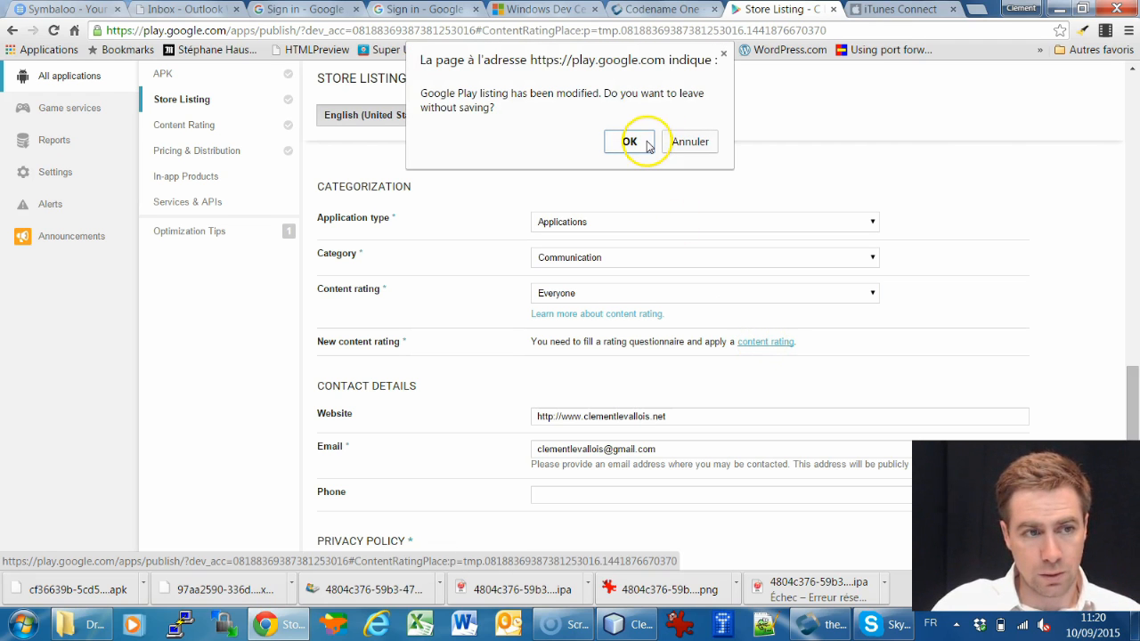
pyautogui.click(687, 141)
pyautogui.scroll(10, 995, 241)
pyautogui.click(990, 167)
# Try to open the content rating questionnaire from the new content rating entry of the saved store listing.
pyautogui.scroll(-4, 673, 290)
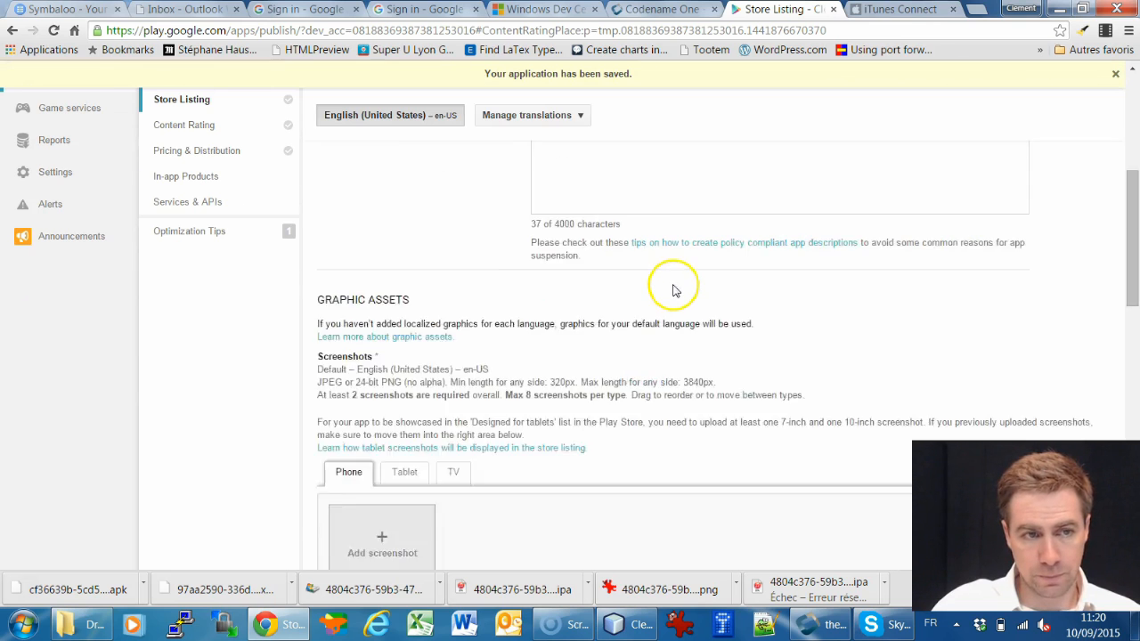
pyautogui.scroll(-8, 673, 291)
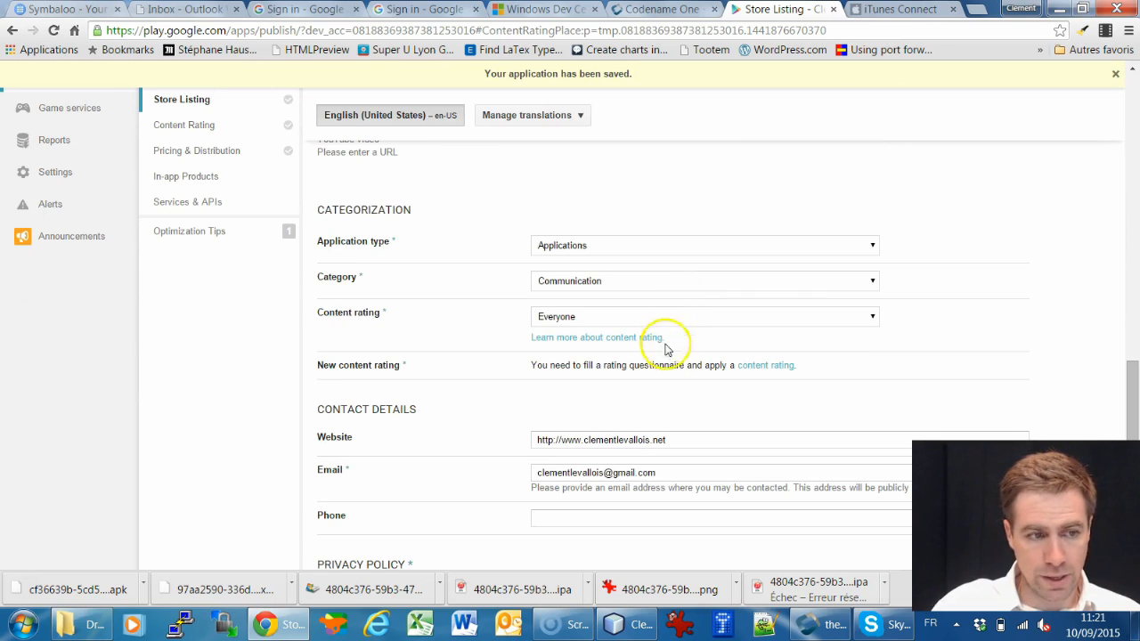
pyautogui.click(760, 367)
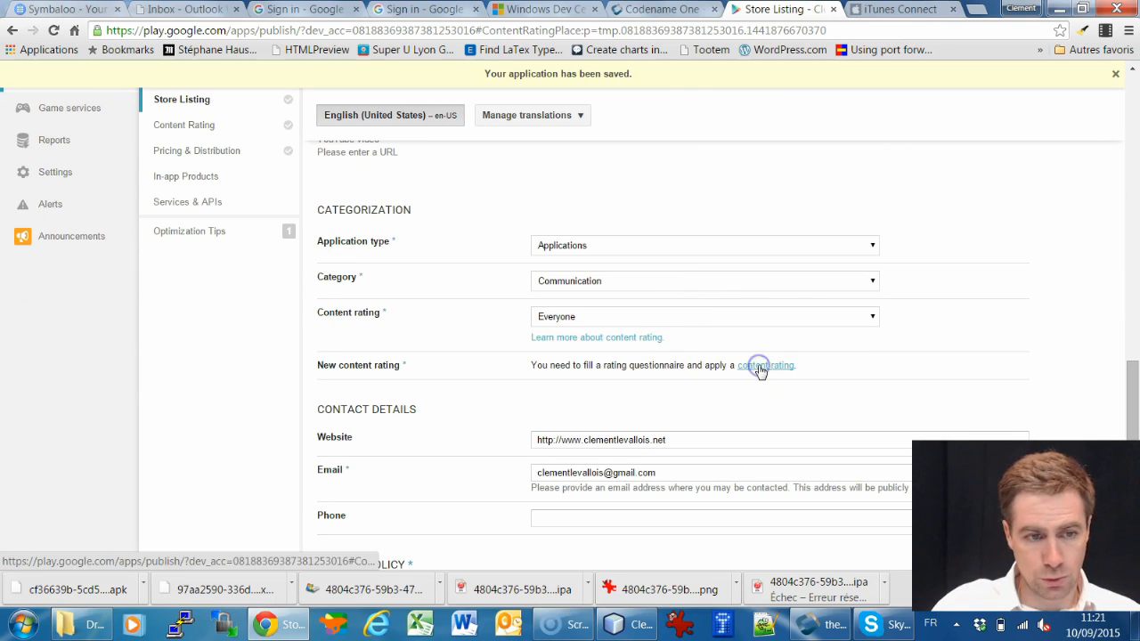
pyautogui.click(819, 370)
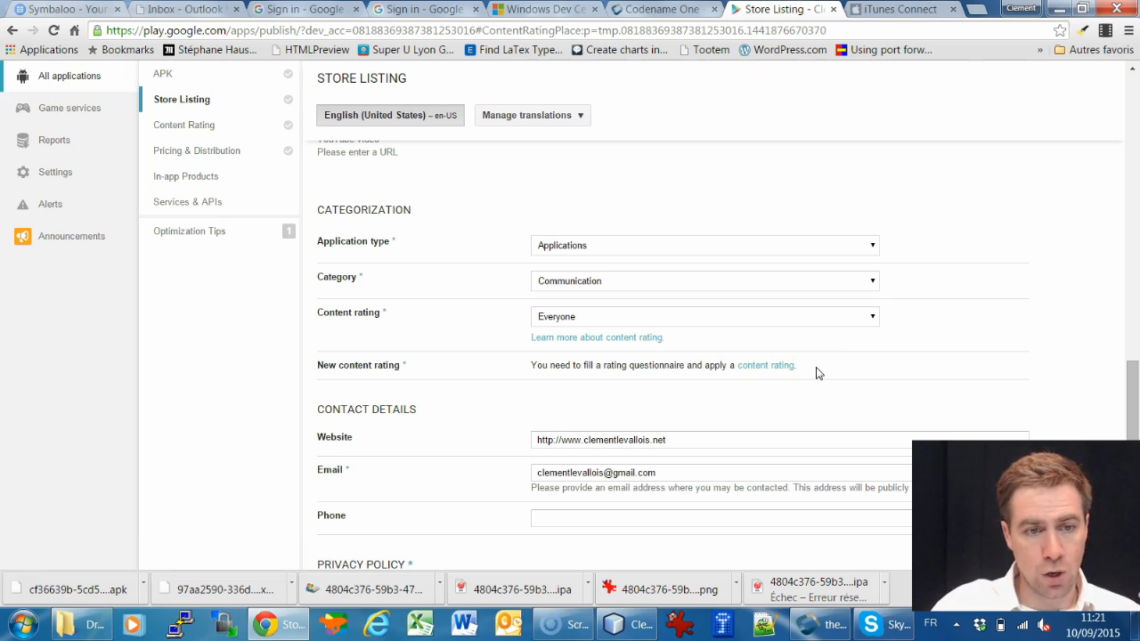
pyautogui.click(770, 366)
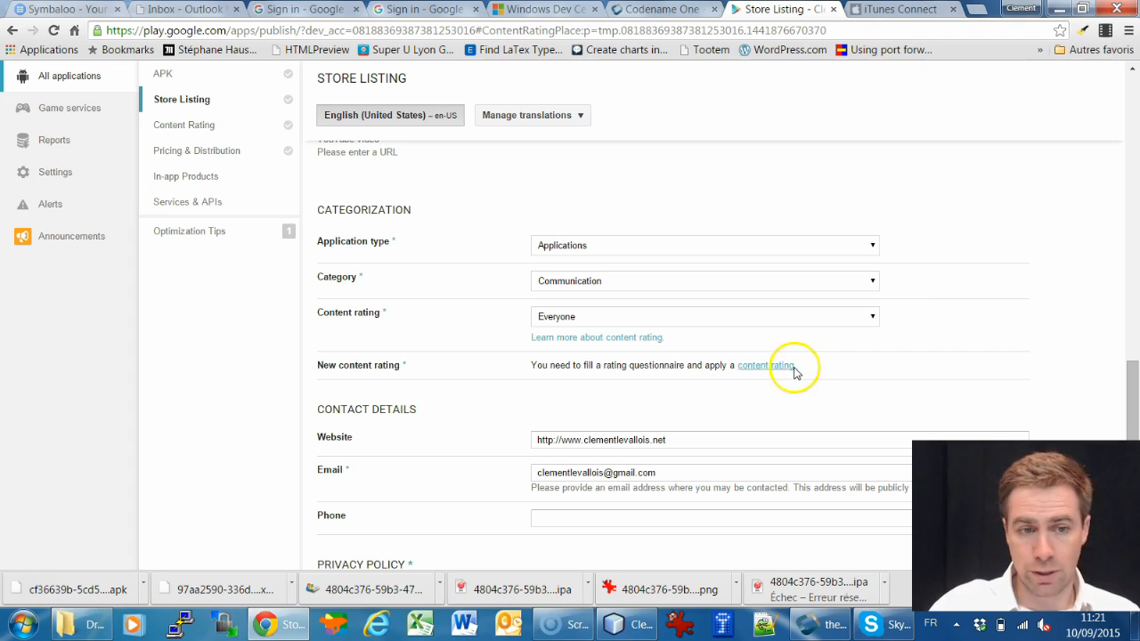
# Review the contact details and privacy policy fields of the store listing.
pyautogui.scroll(-3, 948, 345)
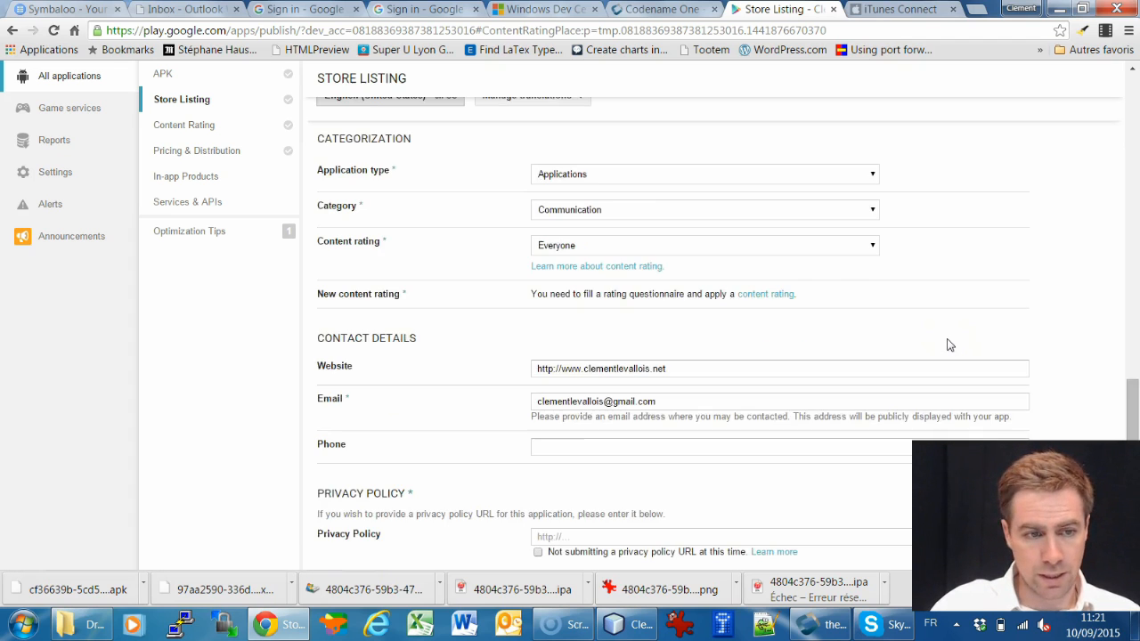
pyautogui.scroll(2, 947, 341)
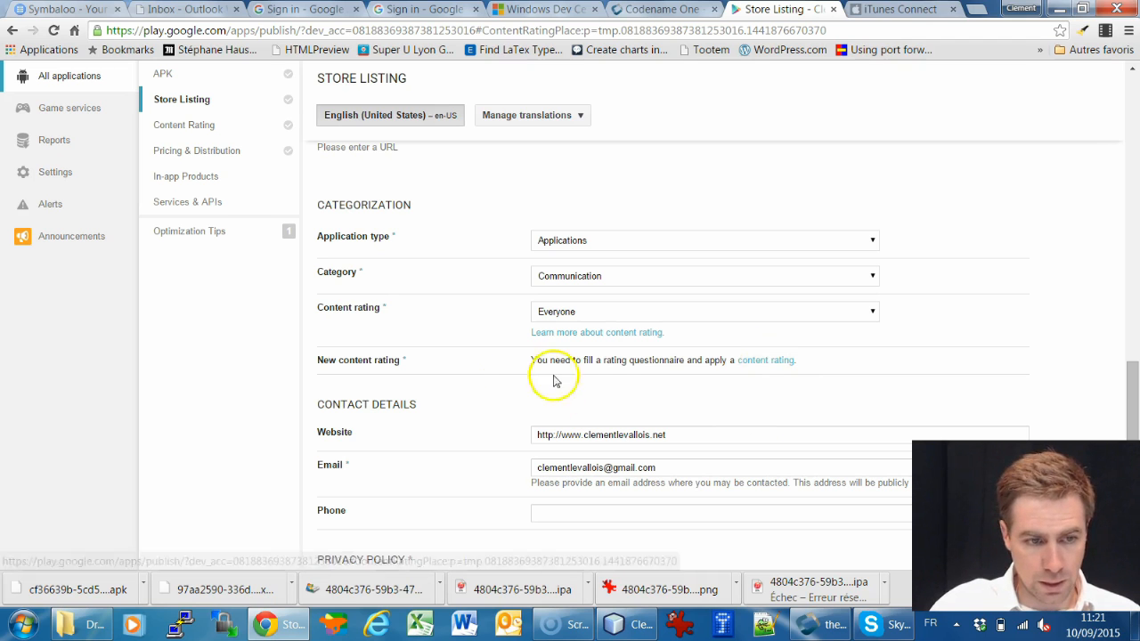
pyautogui.scroll(-3, 627, 385)
pyautogui.scroll(1, 628, 385)
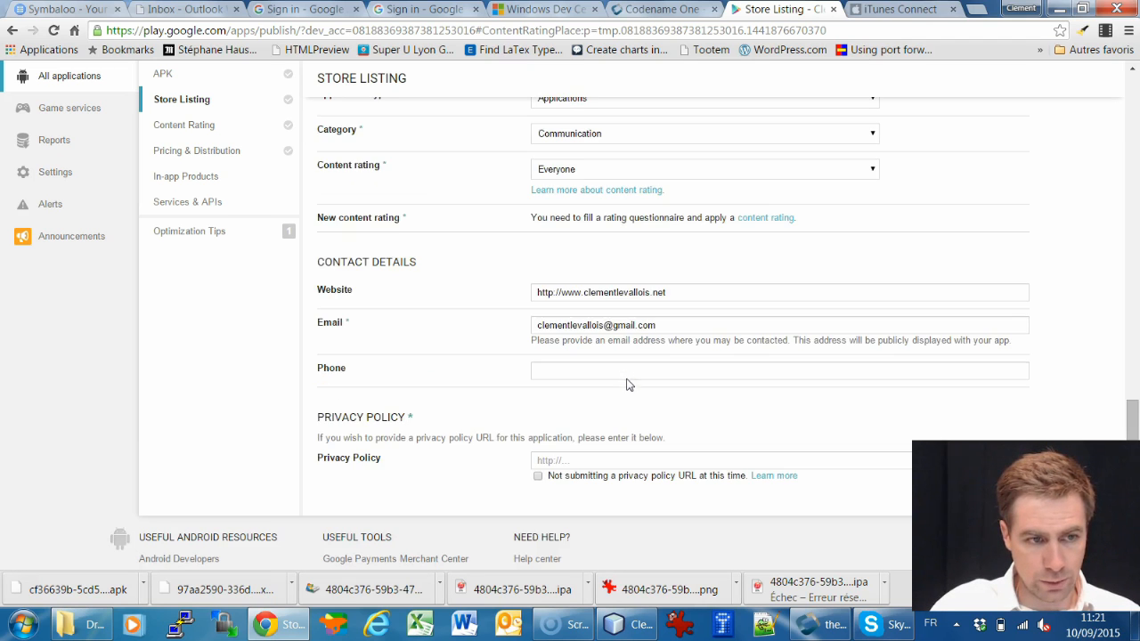
# Opt out of submitting a privacy policy URL at this time, and save the store listing as a draft.
pyautogui.scroll(2, 631, 378)
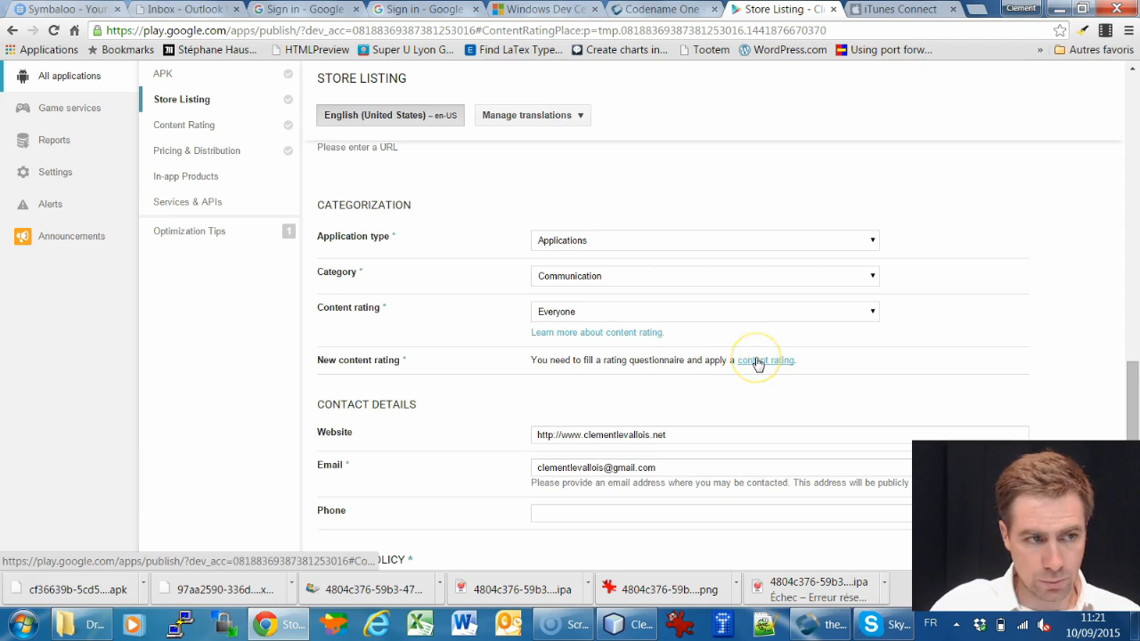
pyautogui.scroll(1, 748, 356)
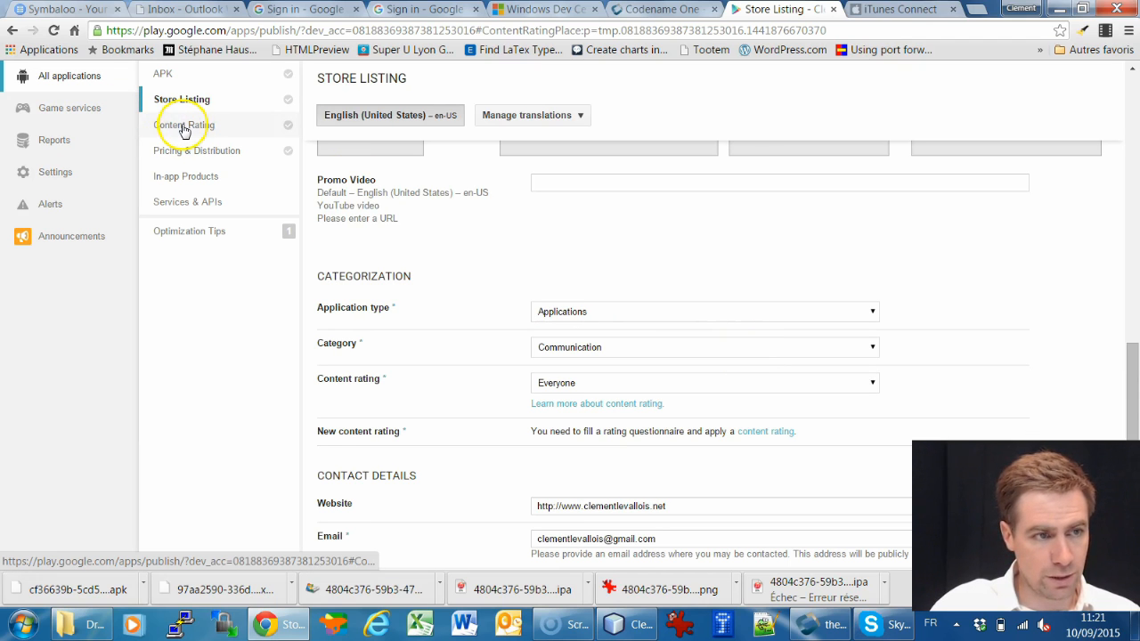
pyautogui.scroll(-2, 724, 415)
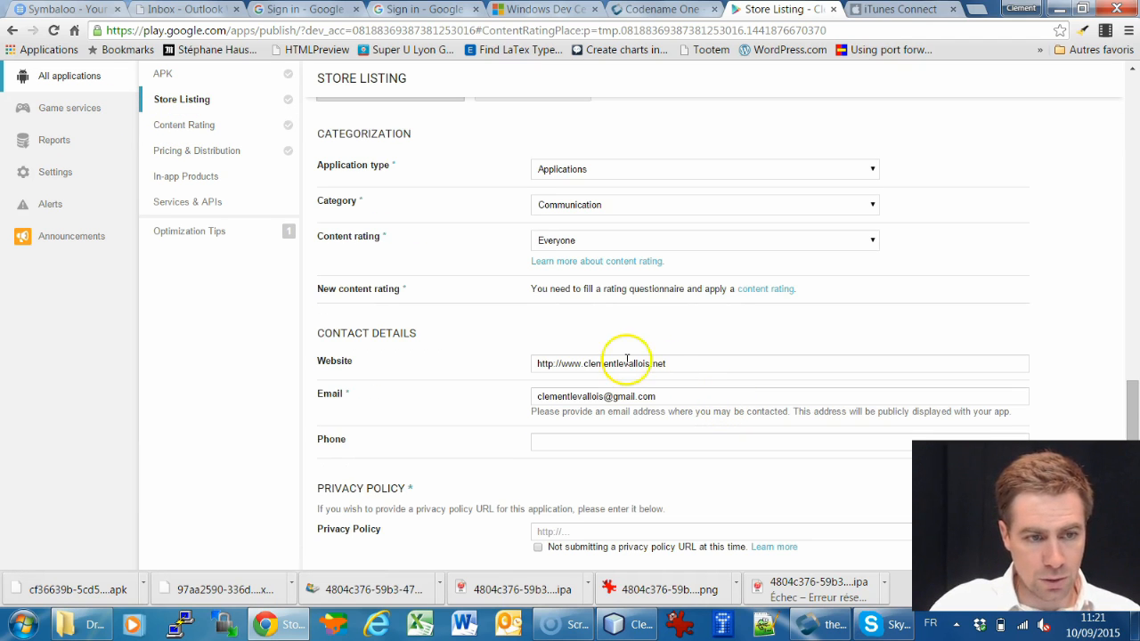
pyautogui.moveTo(664, 396); pyautogui.dragTo(524, 391)
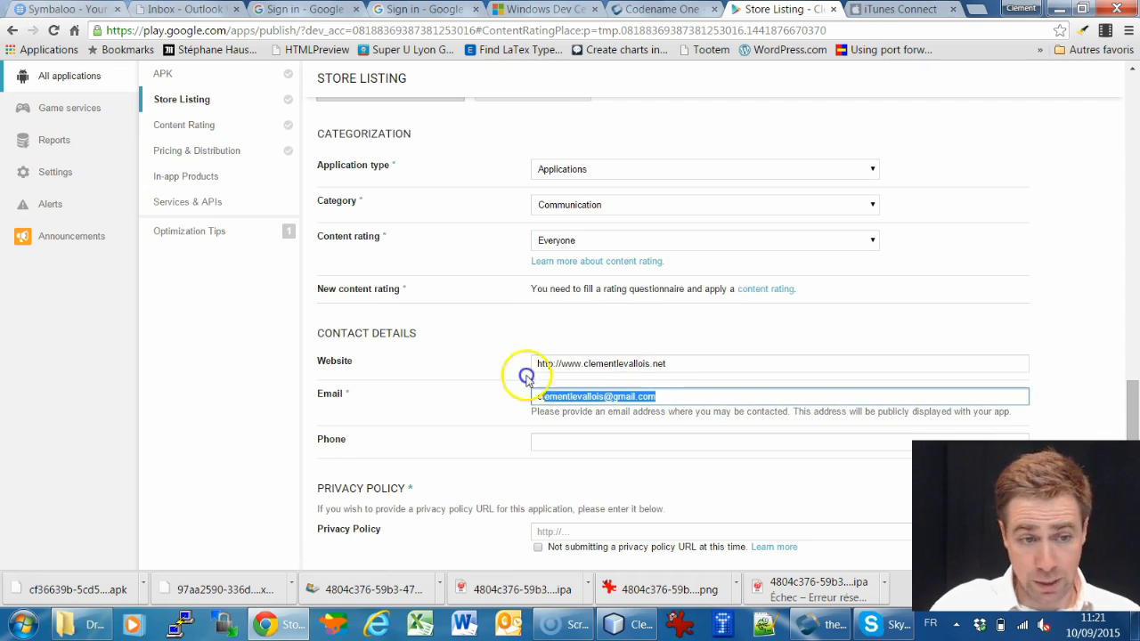
pyautogui.scroll(-2, 700, 365)
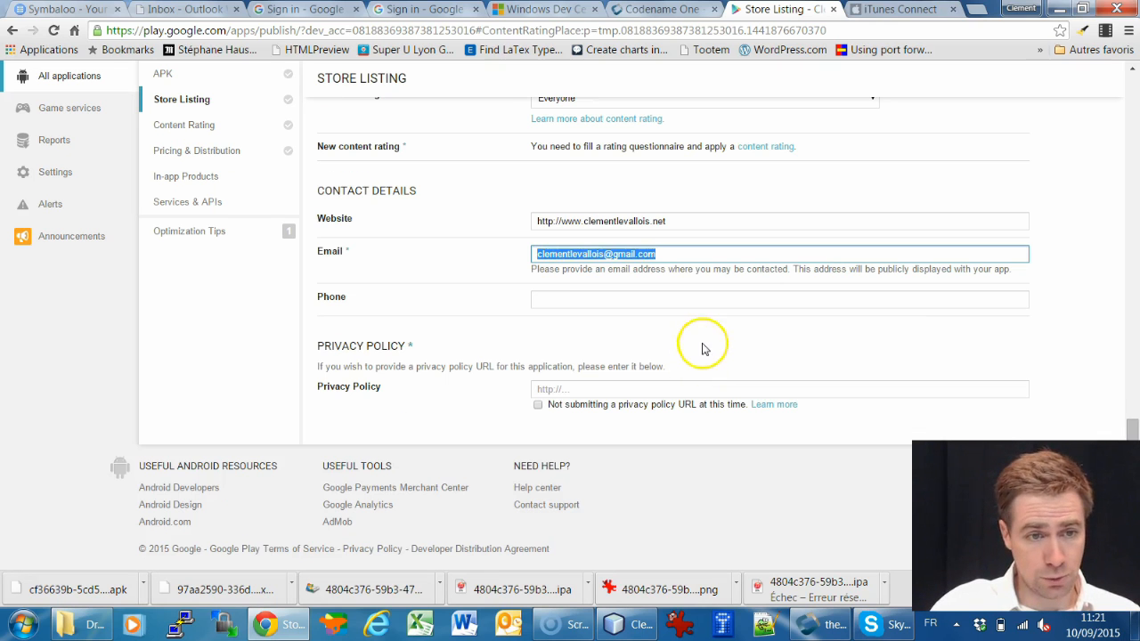
pyautogui.click(705, 338)
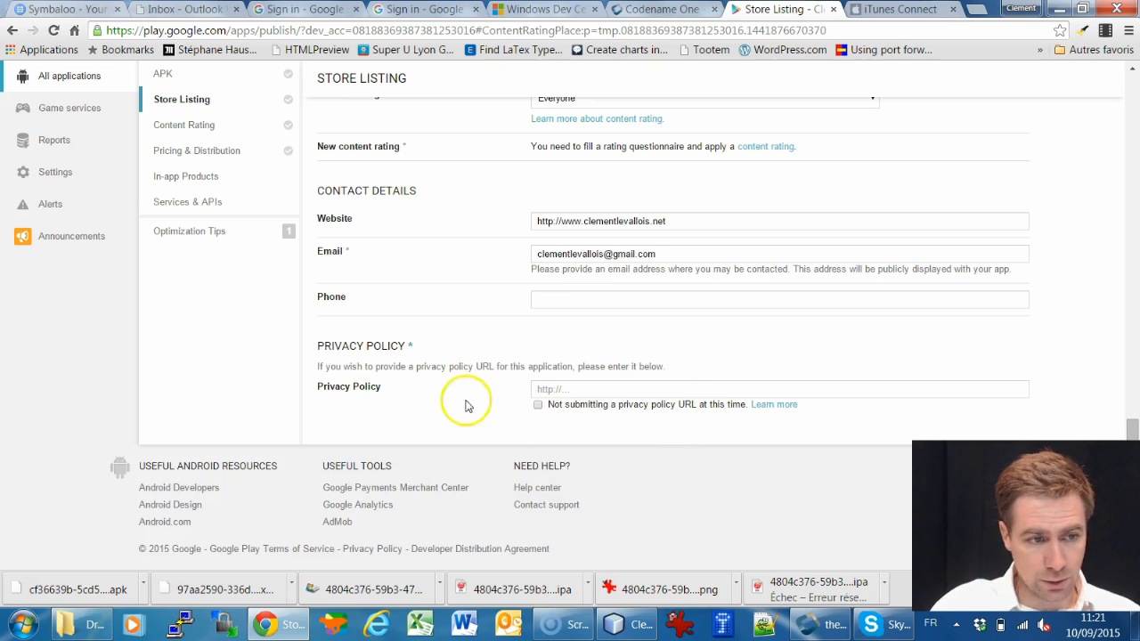
pyautogui.click(610, 406)
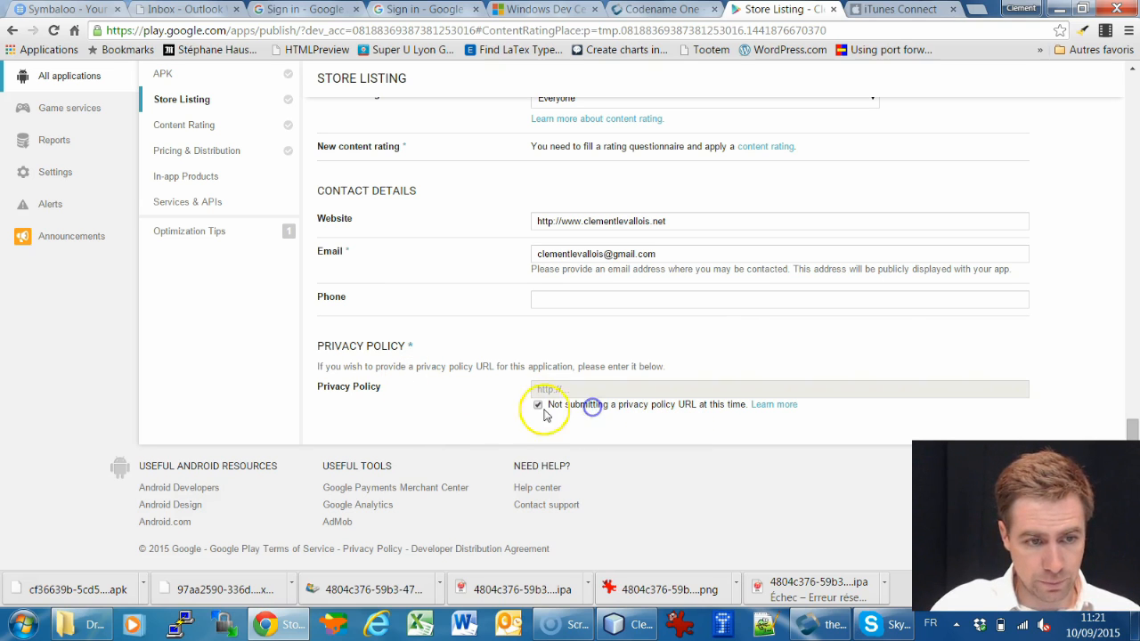
pyautogui.scroll(15, 739, 434)
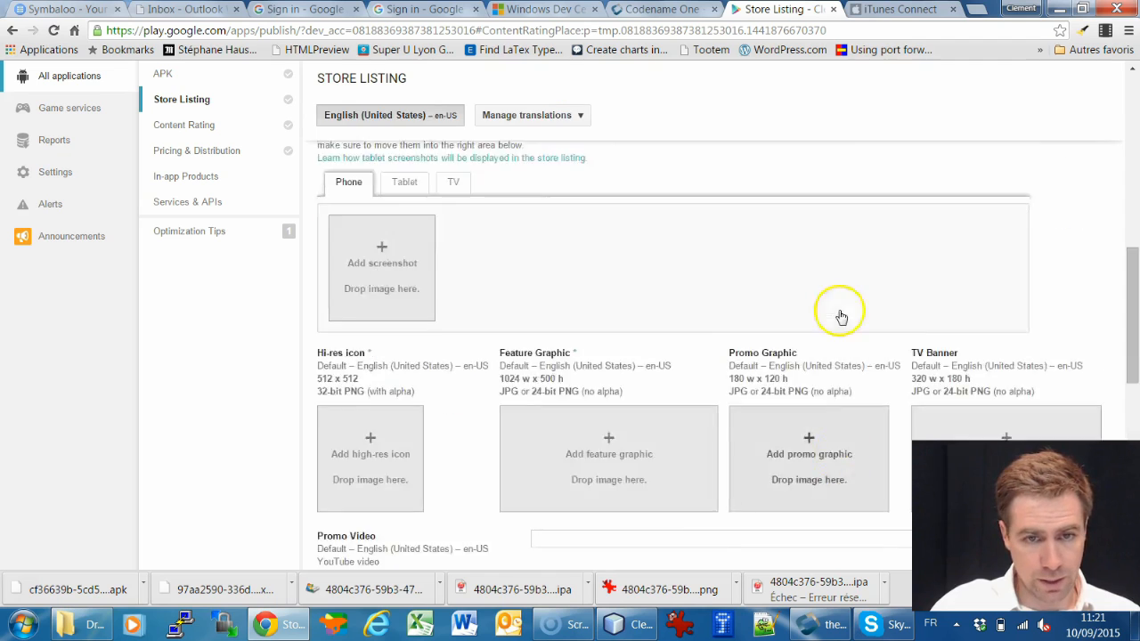
pyautogui.click(991, 167)
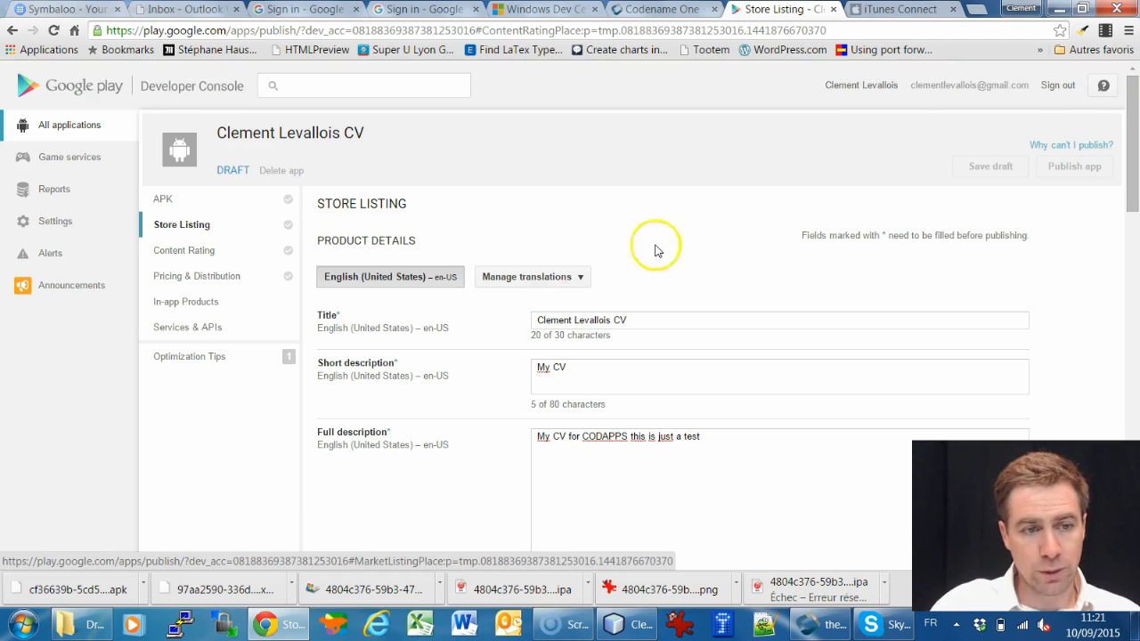
# Start uploading the app's first APK to Production by opening the file selection.
pyautogui.scroll(-1, 679, 252)
pyautogui.scroll(-5, 679, 253)
pyautogui.scroll(-3, 556, 415)
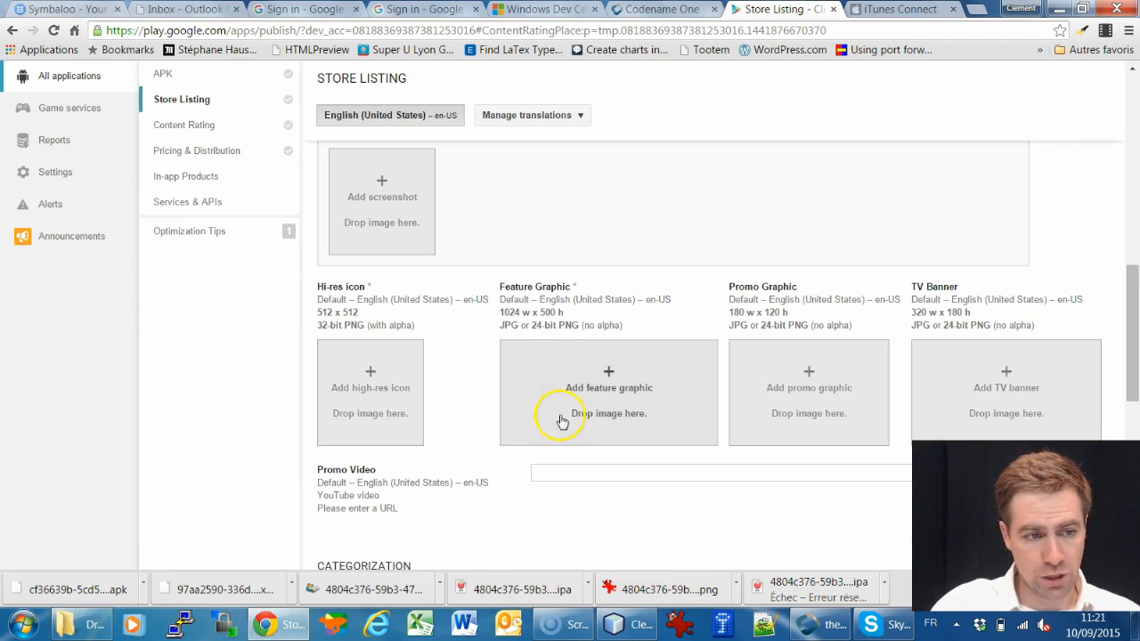
pyautogui.scroll(10, 570, 312)
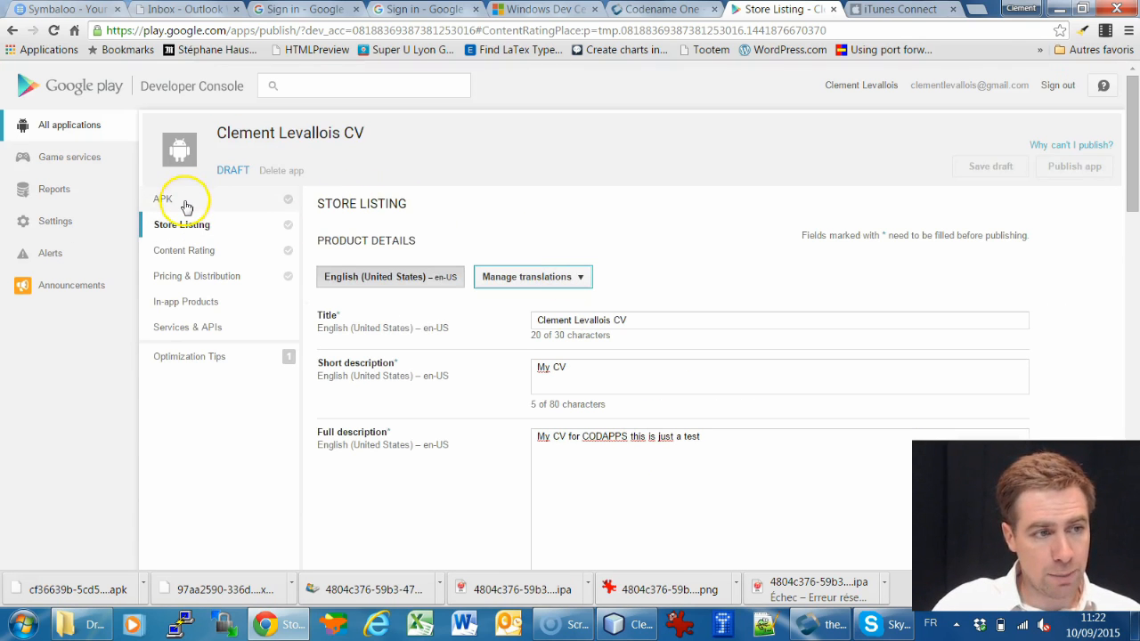
pyautogui.click(167, 199)
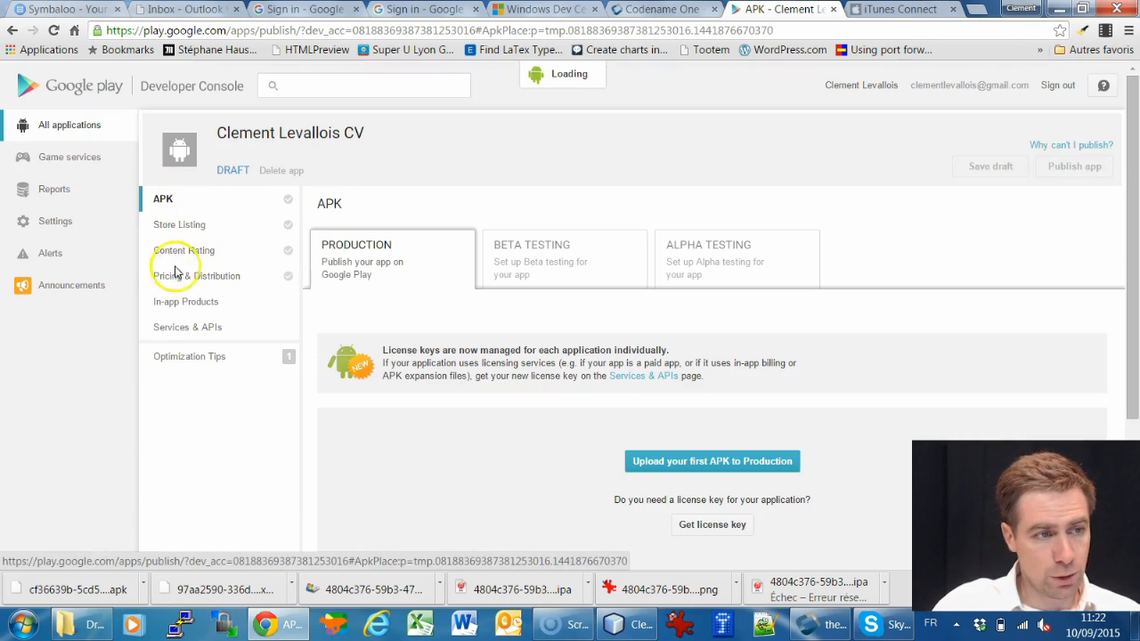
pyautogui.scroll(-1, 674, 428)
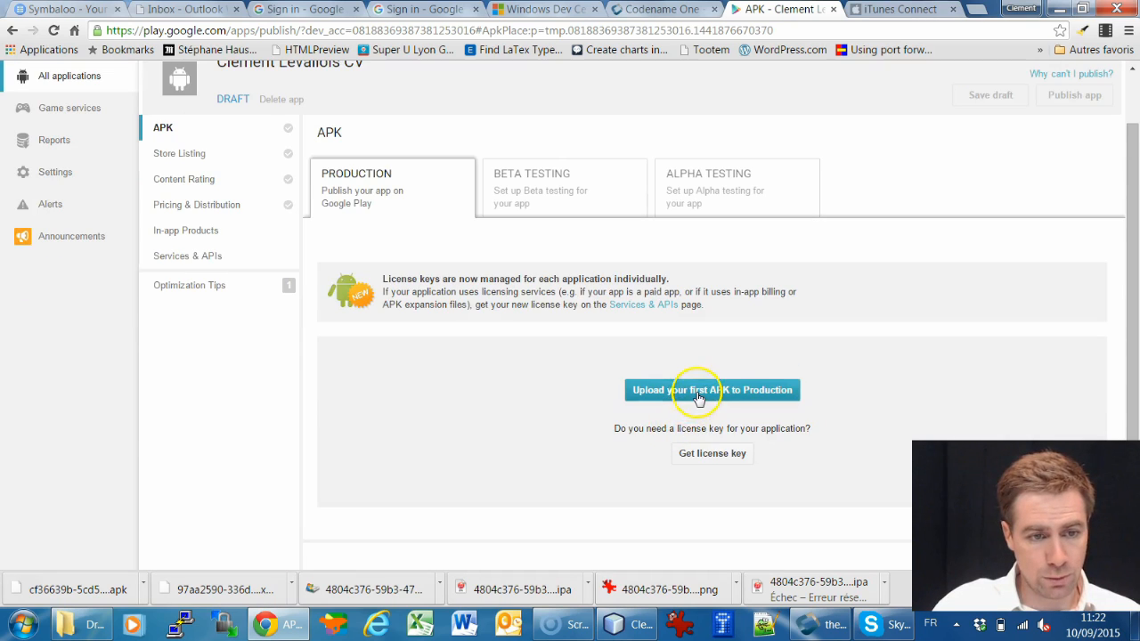
pyautogui.click(691, 390)
pyautogui.click(583, 318)
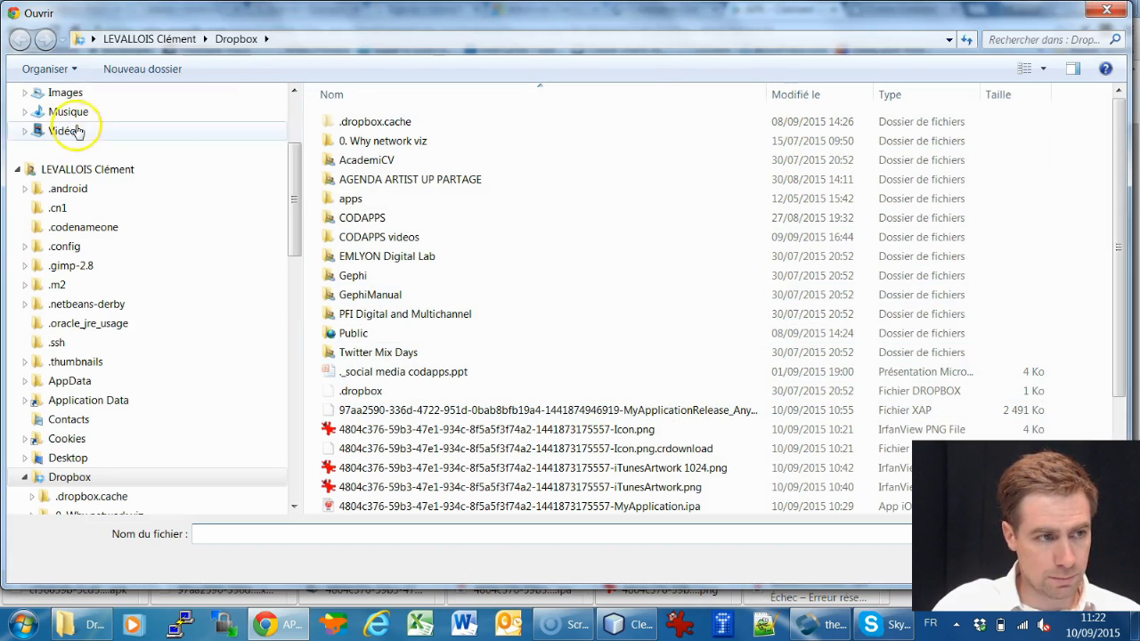
pyautogui.click(293, 116)
pyautogui.click(92, 125)
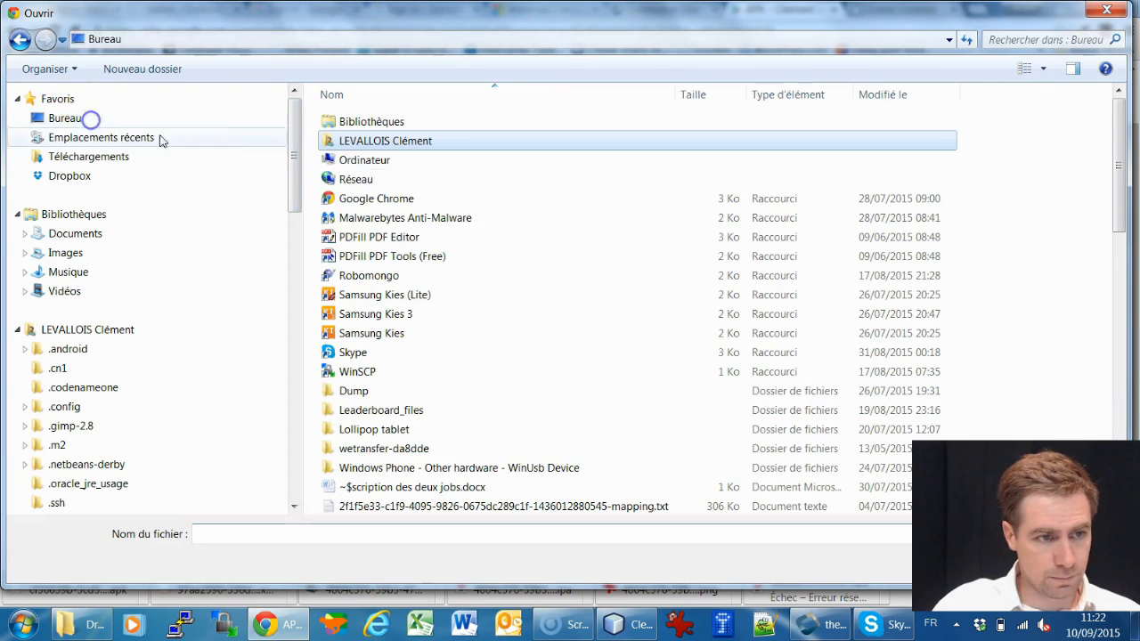
pyautogui.click(644, 464)
pyautogui.scroll(-3, 632, 472)
pyautogui.moveTo(677, 94); pyautogui.dragTo(860, 94)
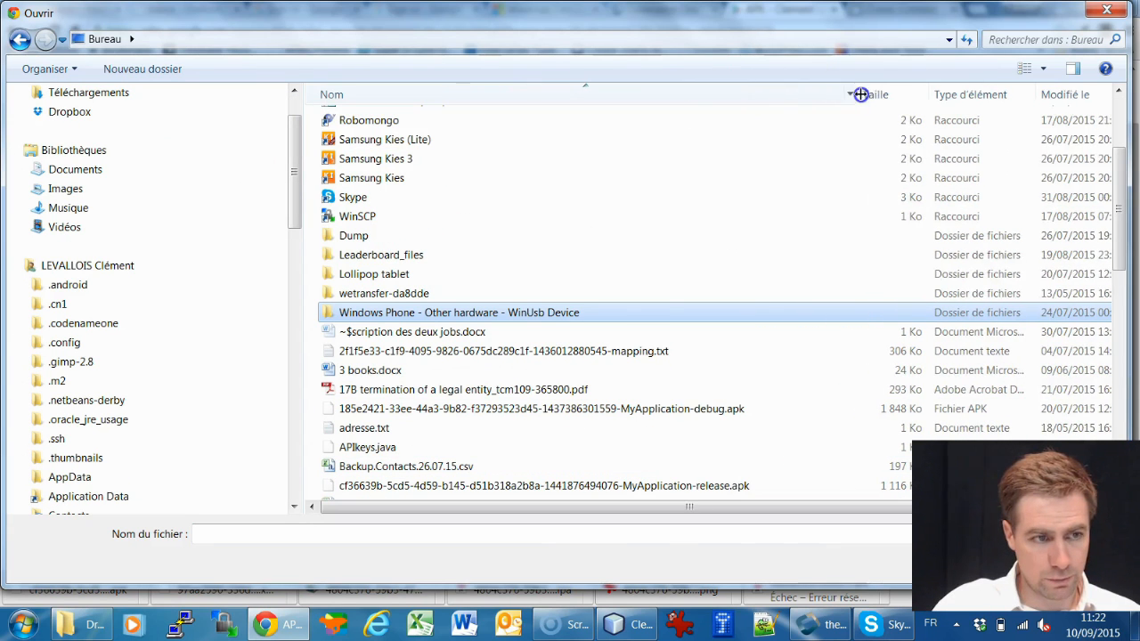
pyautogui.click(695, 488)
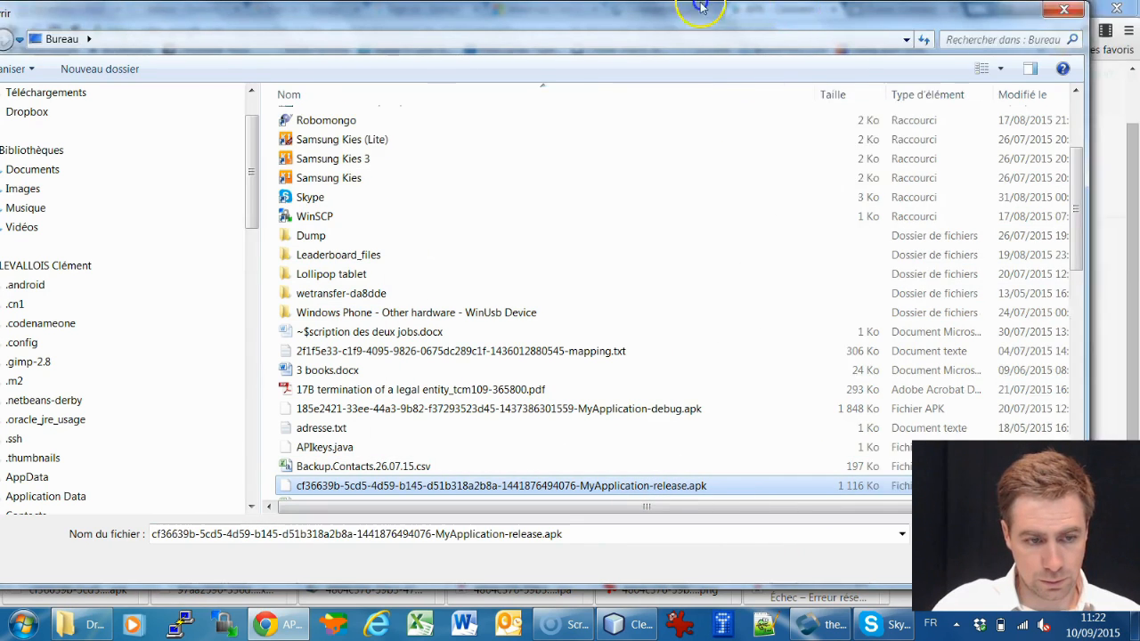
pyautogui.moveTo(760, 16); pyautogui.dragTo(495, 25)
pyautogui.click(721, 570)
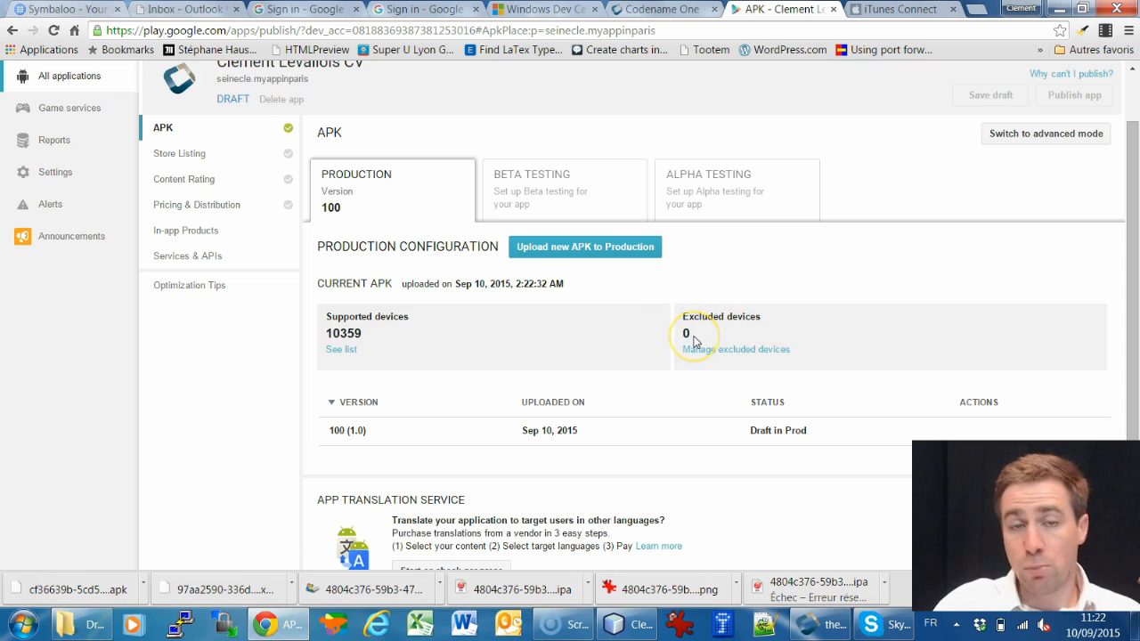
# Review the production configuration of the uploaded APK, including its supported and excluded devices.
pyautogui.click(684, 332)
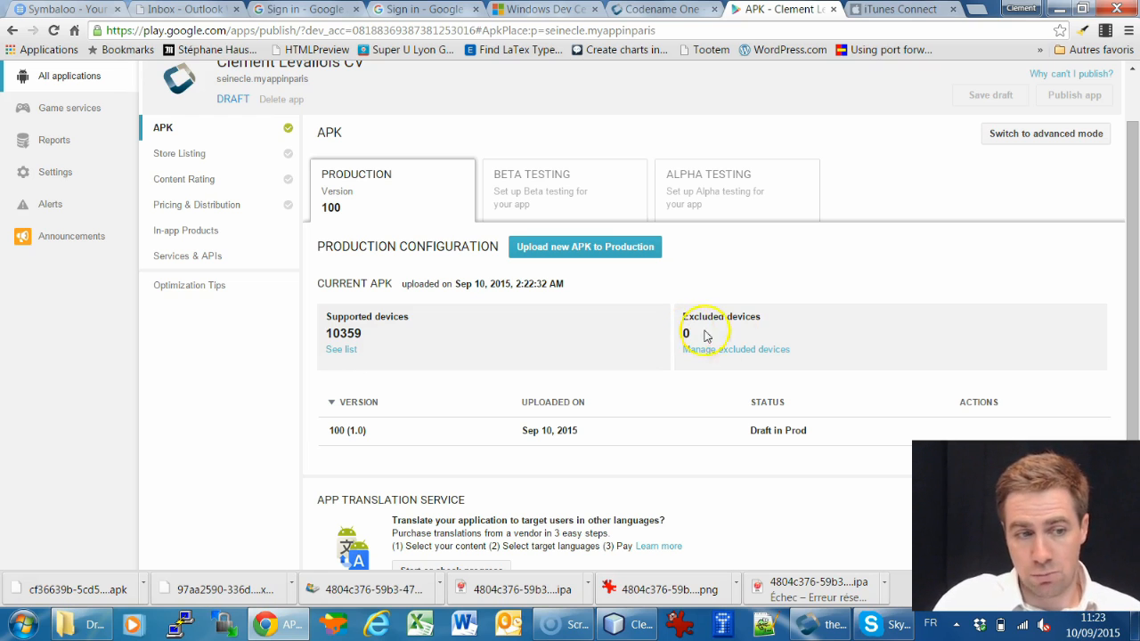
pyautogui.scroll(-1, 923, 310)
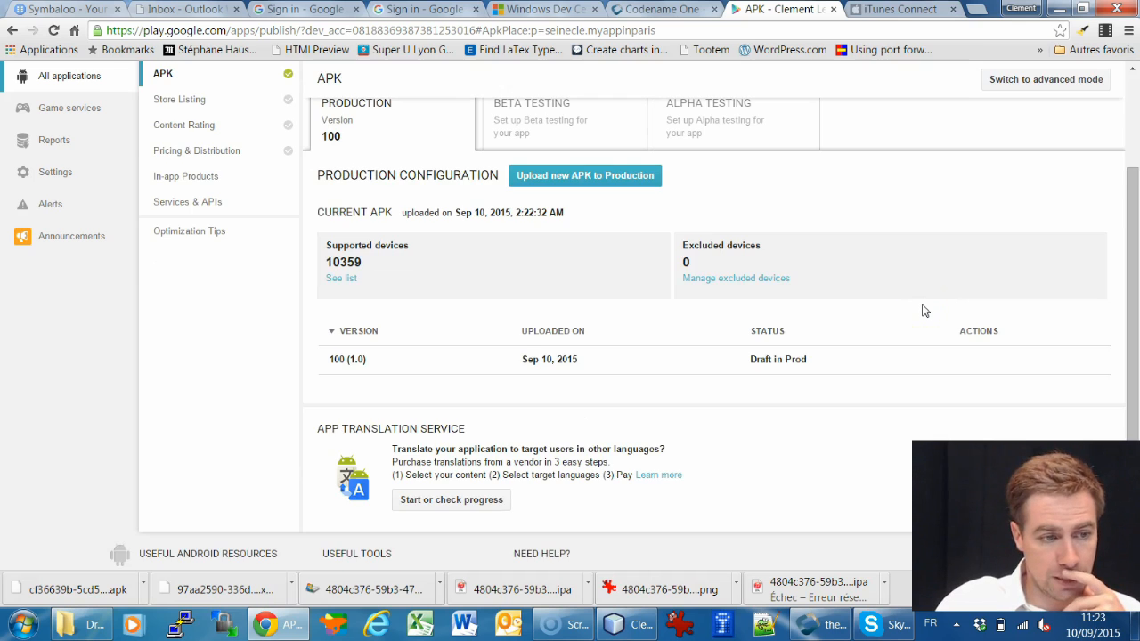
pyautogui.scroll(2, 924, 309)
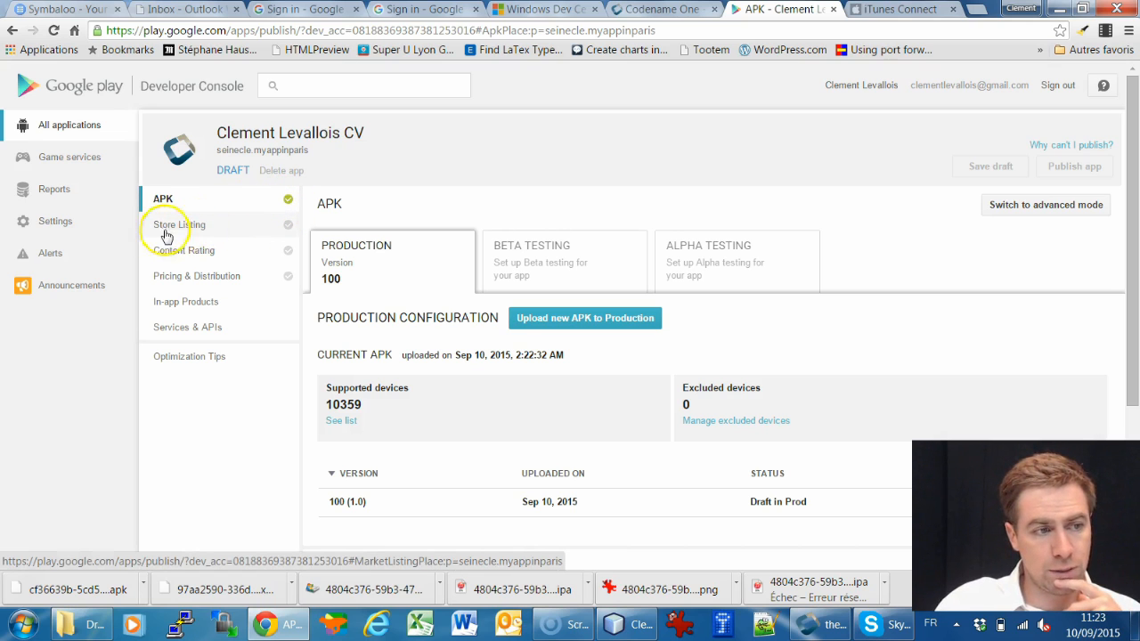
# Look through the app's Content Rating, Pricing & Distribution and In-app Products pages.
pyautogui.click(201, 252)
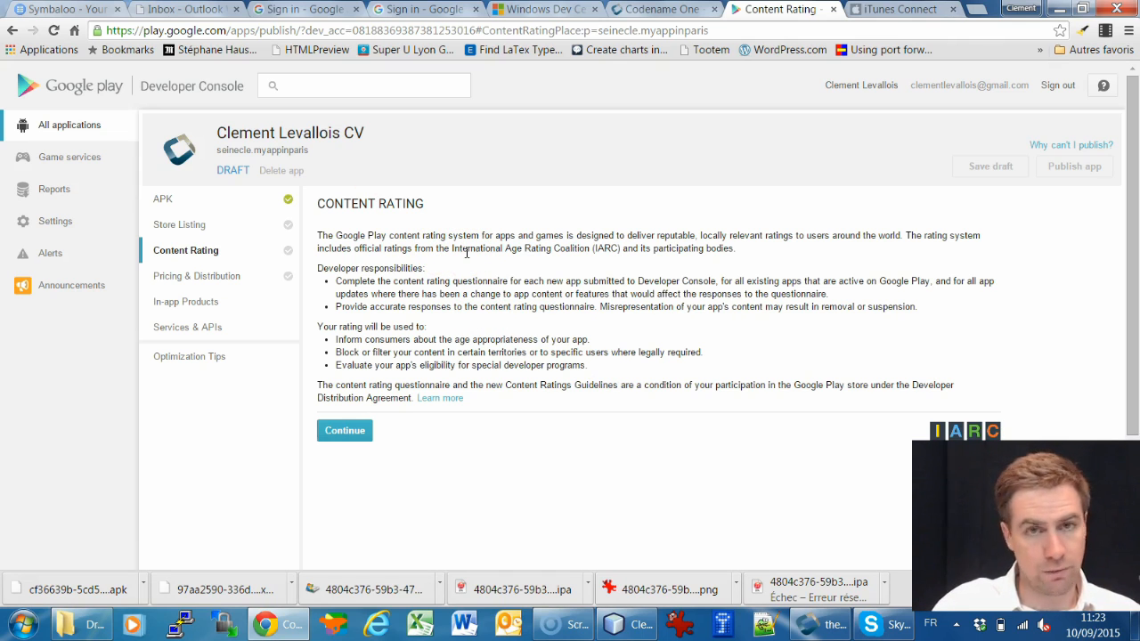
pyautogui.click(221, 276)
pyautogui.click(216, 277)
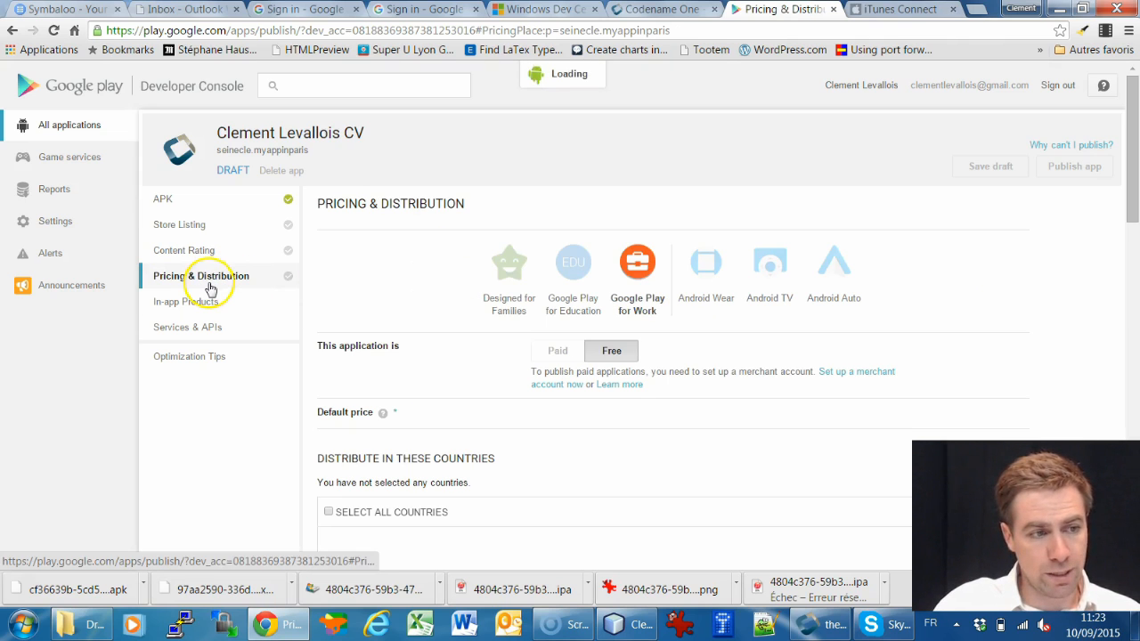
pyautogui.scroll(-1, 704, 338)
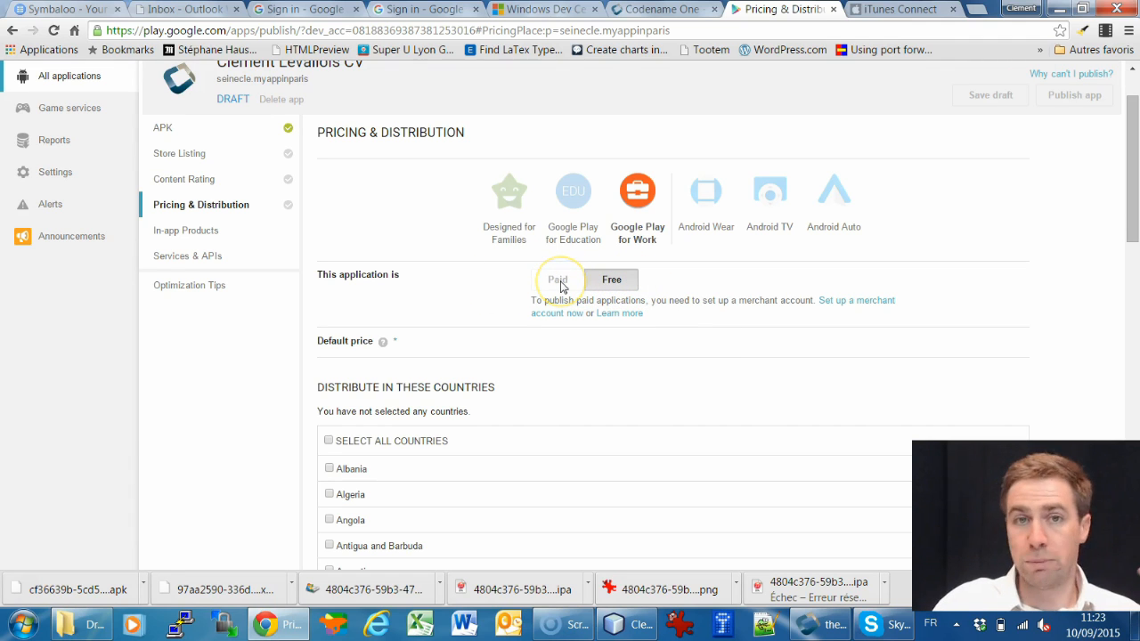
pyautogui.click(204, 235)
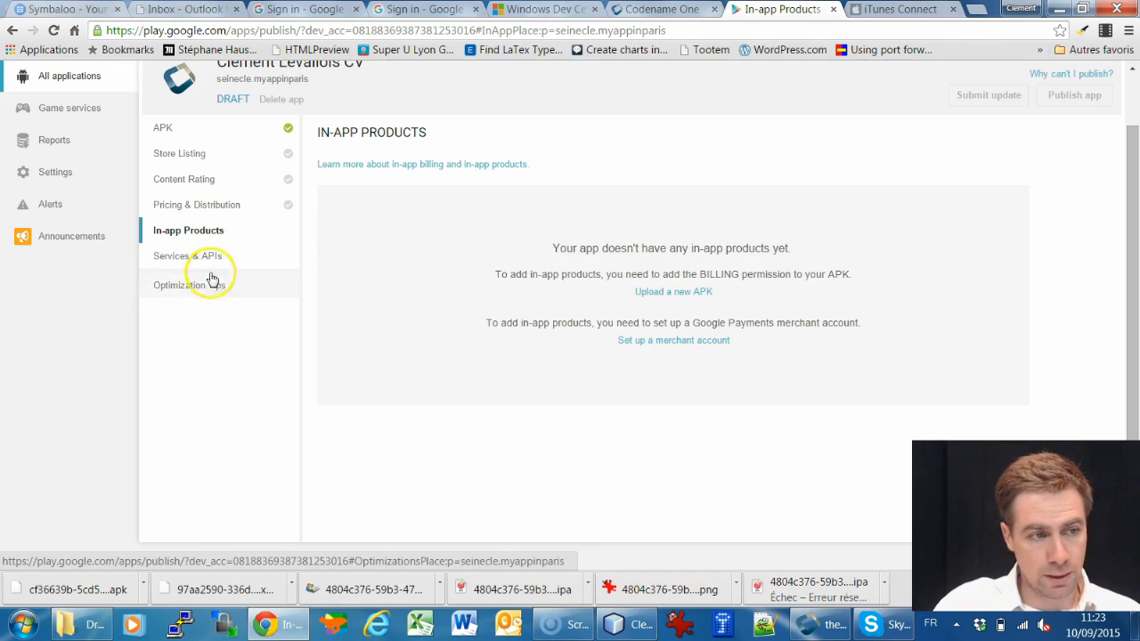
pyautogui.scroll(1, 383, 298)
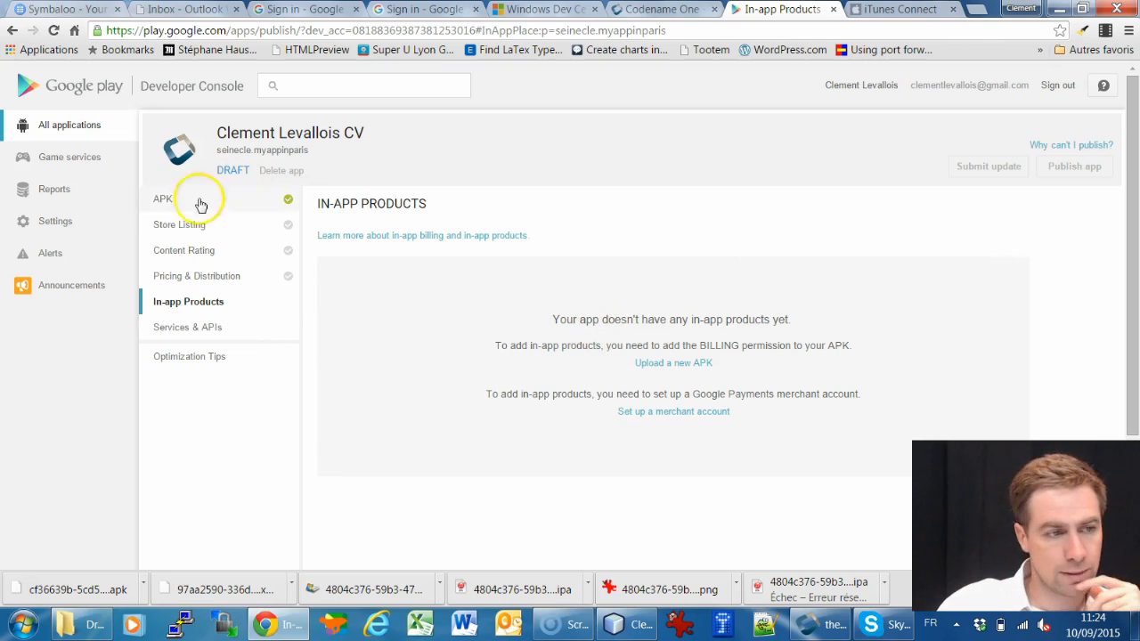
# Examine the store listing's graphic asset requirements for phone screenshots, the hi-res icon and the feature graphic.
pyautogui.click(189, 222)
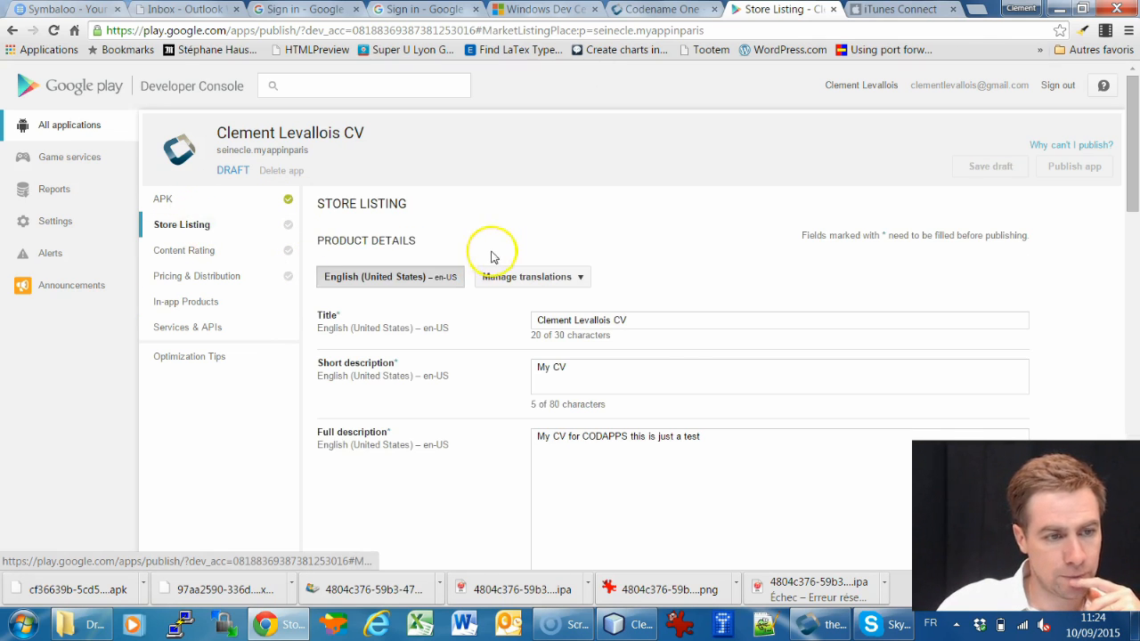
pyautogui.scroll(-5, 543, 272)
pyautogui.scroll(-1, 548, 347)
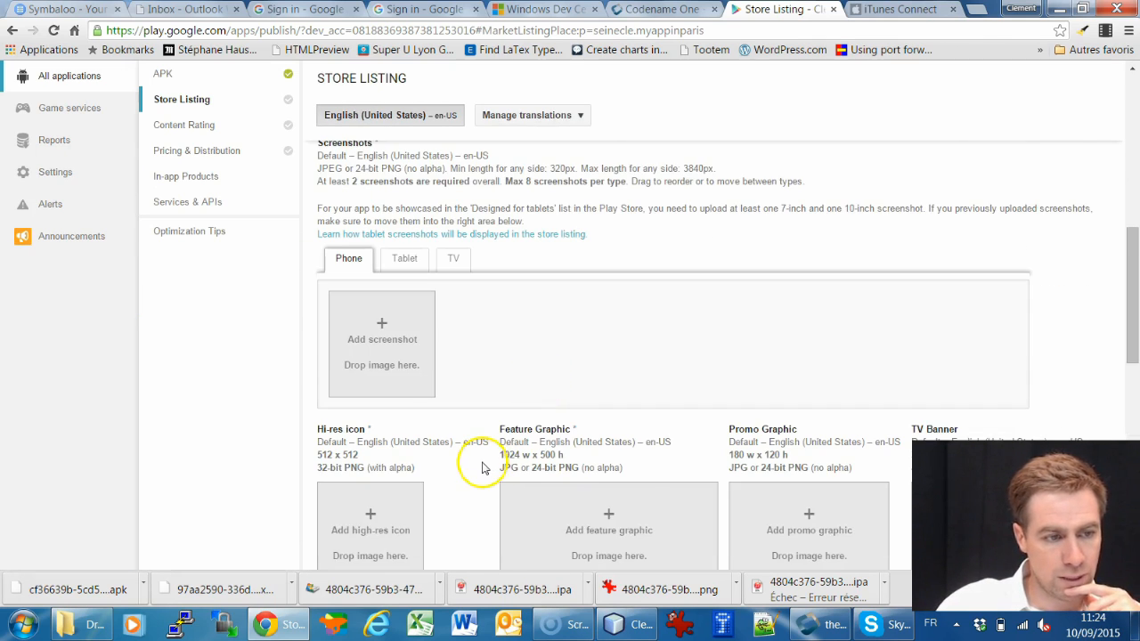
pyautogui.scroll(-1, 454, 463)
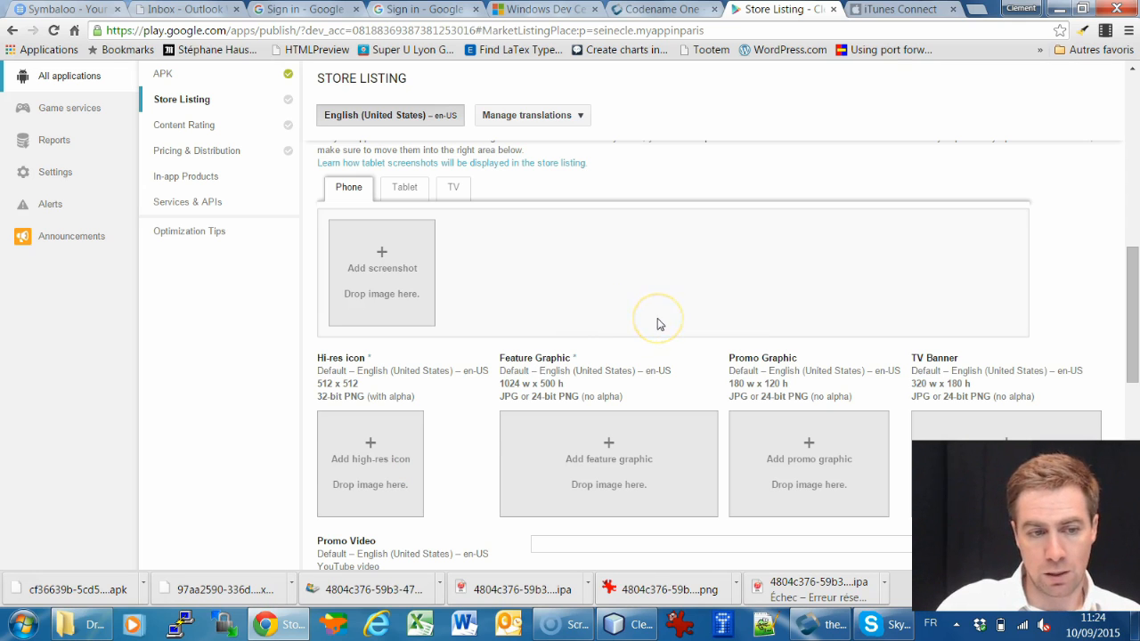
pyautogui.scroll(-1, 658, 324)
pyautogui.scroll(2, 659, 324)
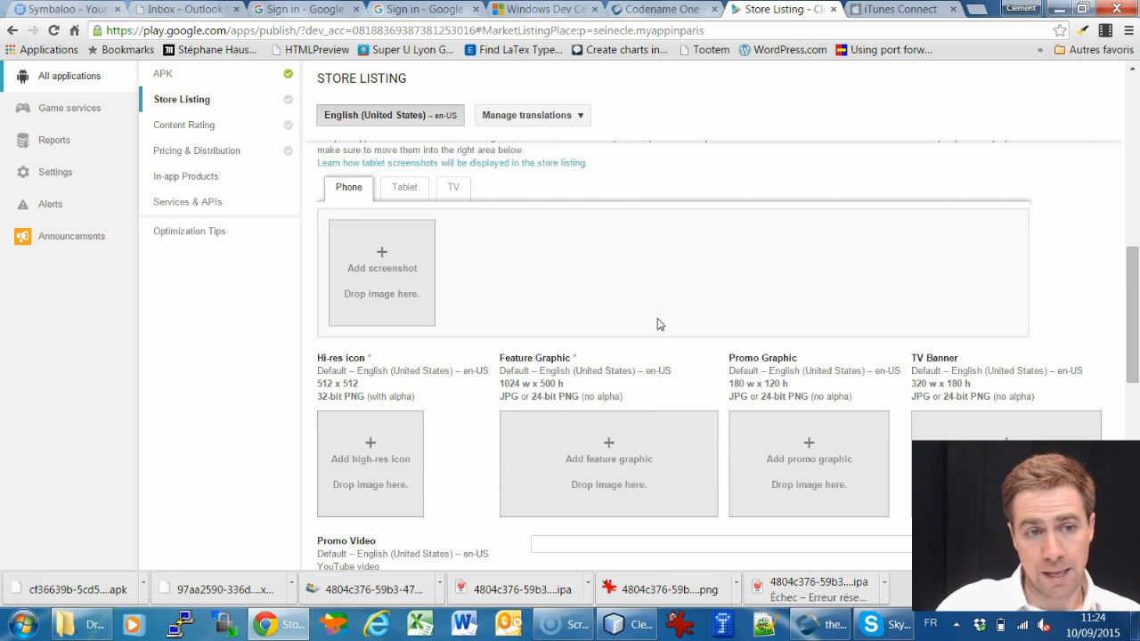
pyautogui.scroll(-1, 659, 324)
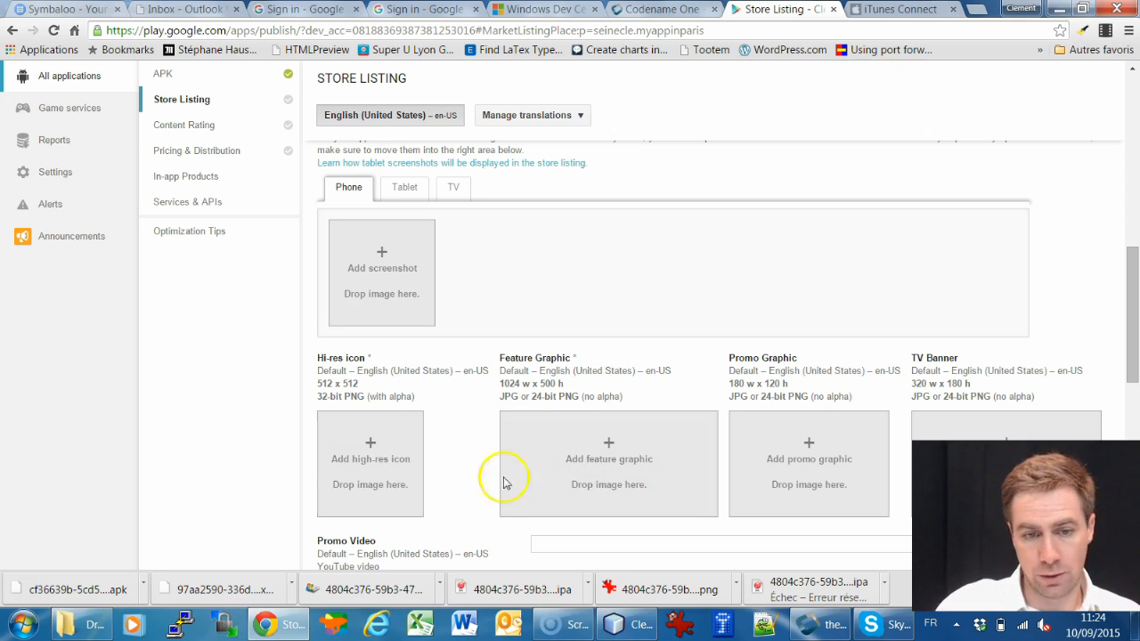
pyautogui.scroll(2, 634, 419)
pyautogui.click(643, 405)
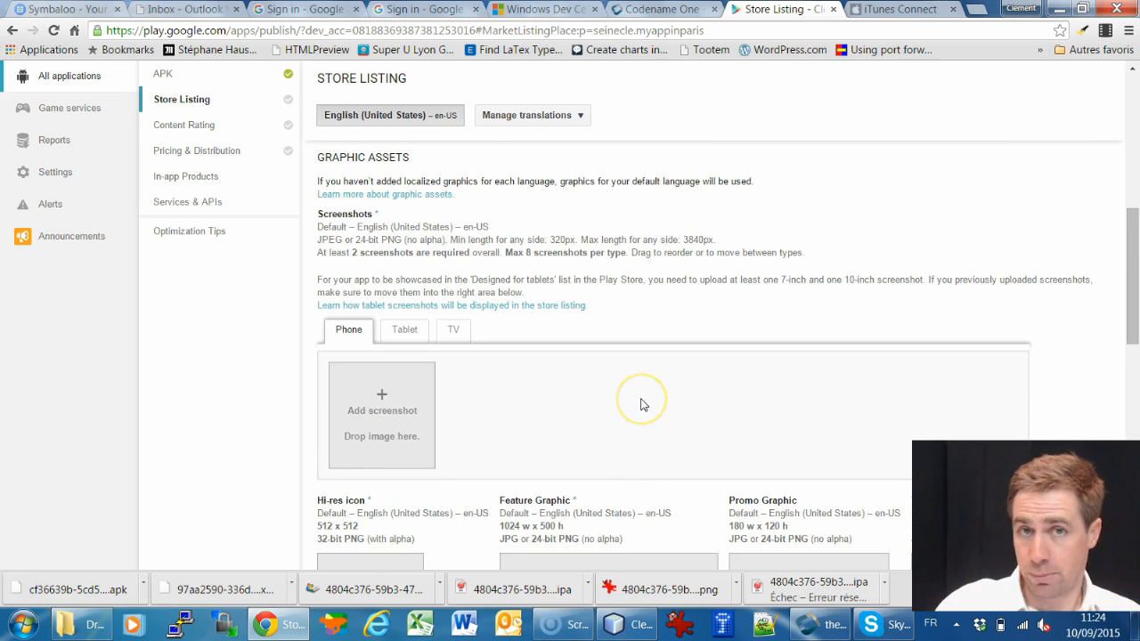
pyautogui.scroll(-2, 650, 405)
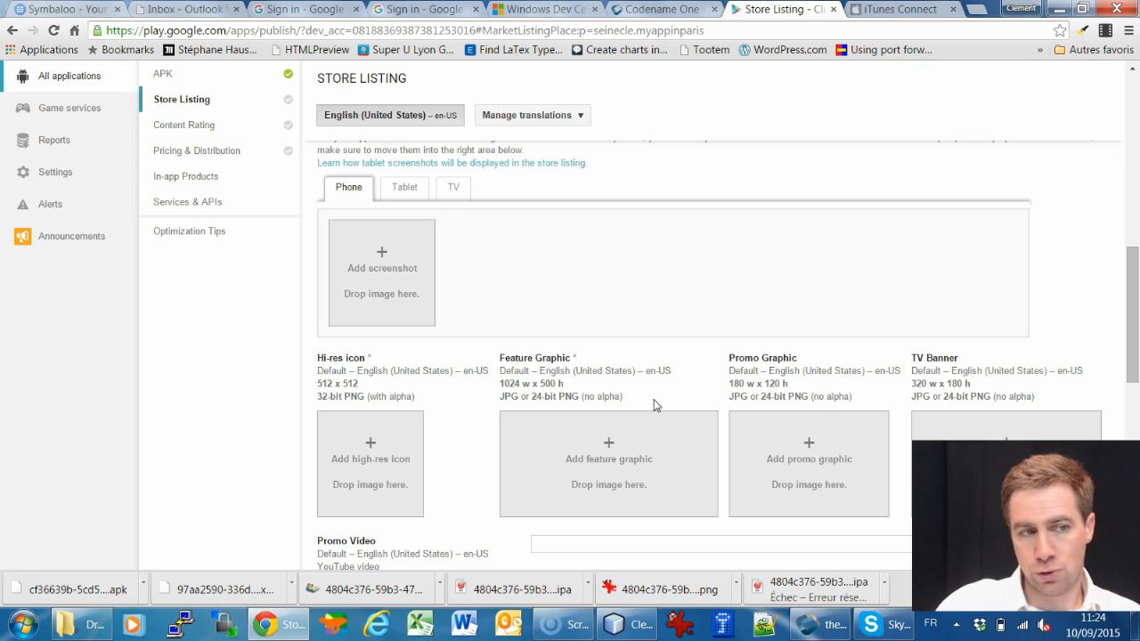
pyautogui.scroll(3, 654, 405)
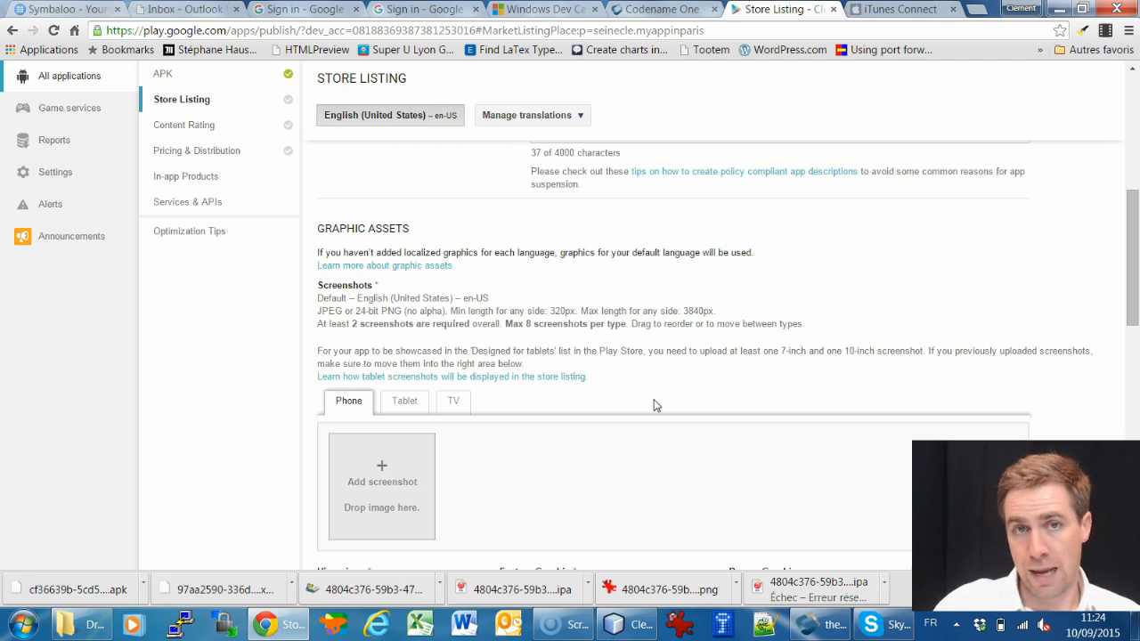
pyautogui.scroll(-4, 653, 405)
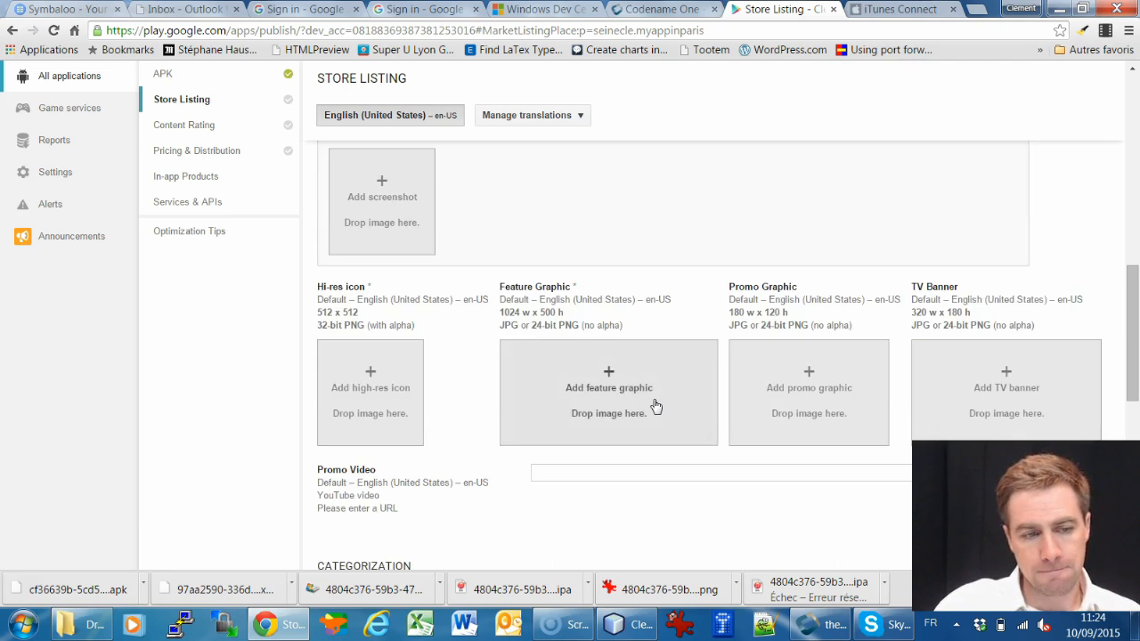
# Review the store listing's product details and the minimum side length required for screenshots in its graphic assets.
pyautogui.scroll(1, 654, 405)
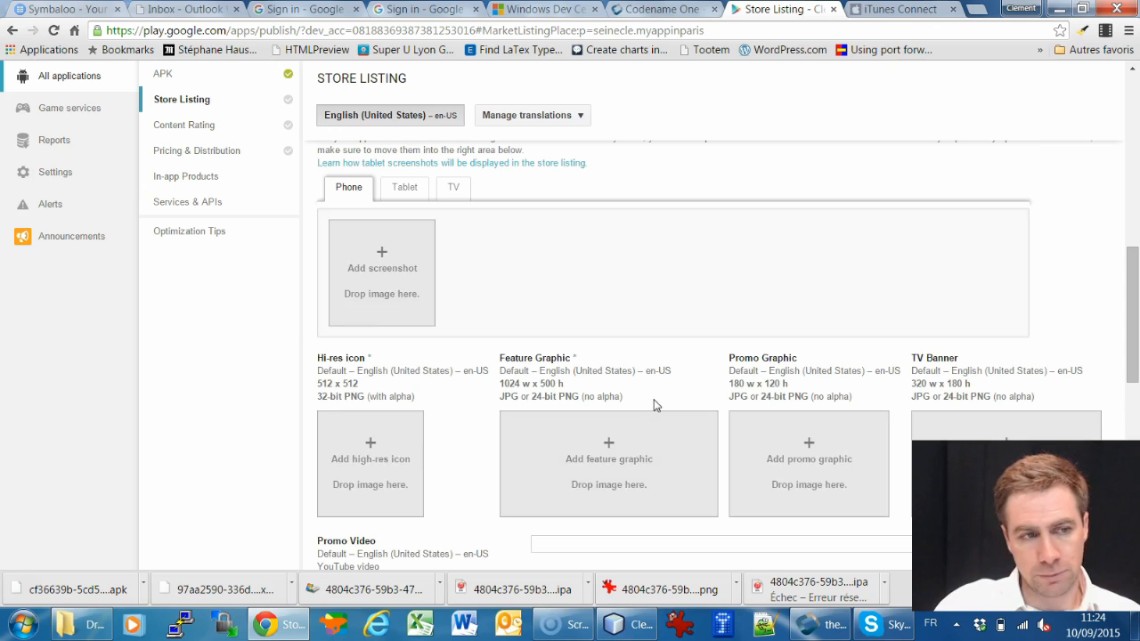
pyautogui.click(1131, 362)
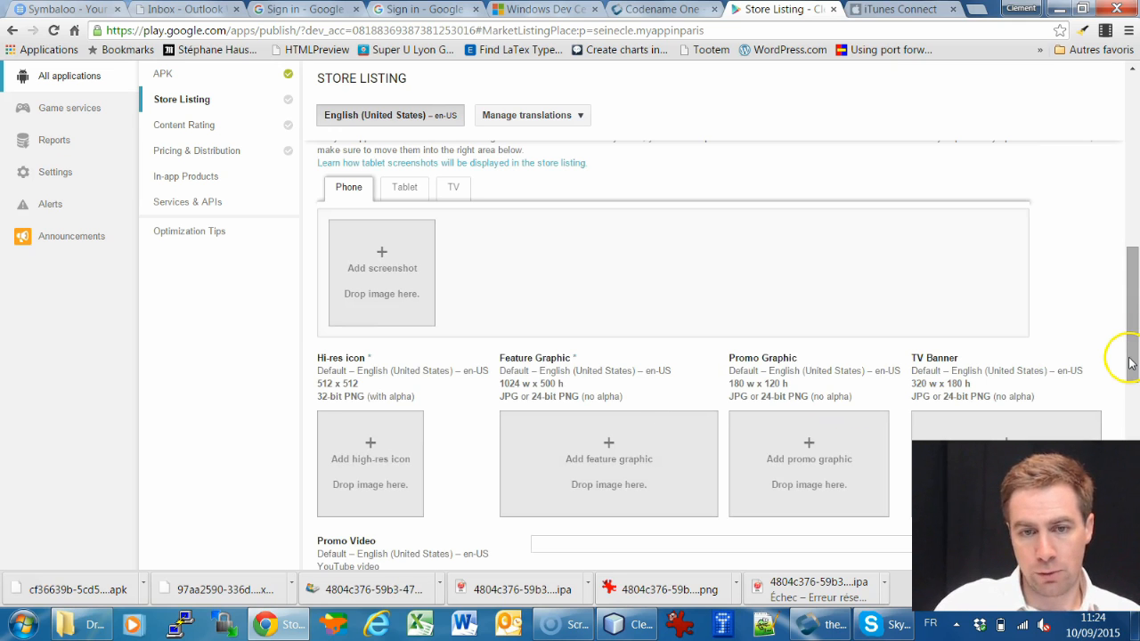
pyautogui.moveTo(1131, 363); pyautogui.dragTo(1137, 127)
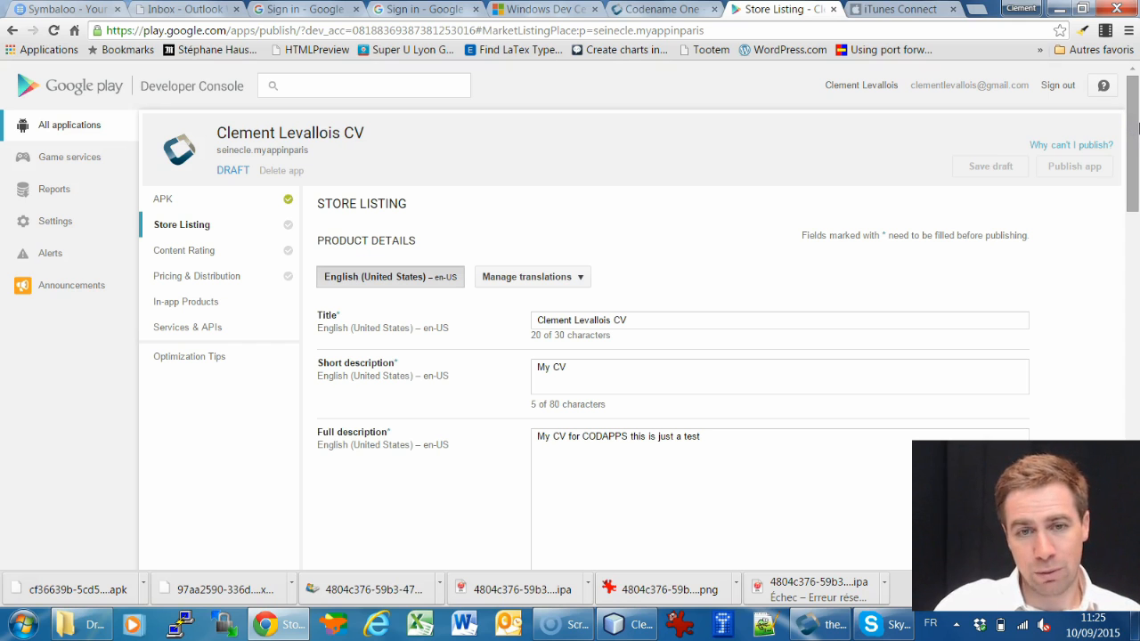
pyautogui.click(184, 226)
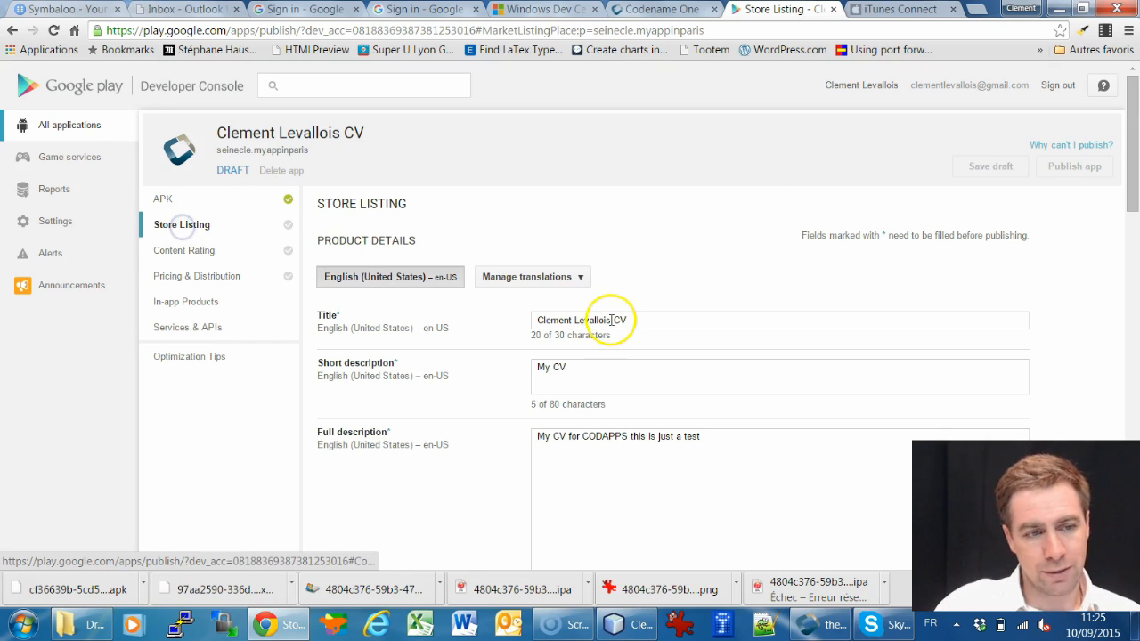
pyautogui.scroll(-6, 517, 360)
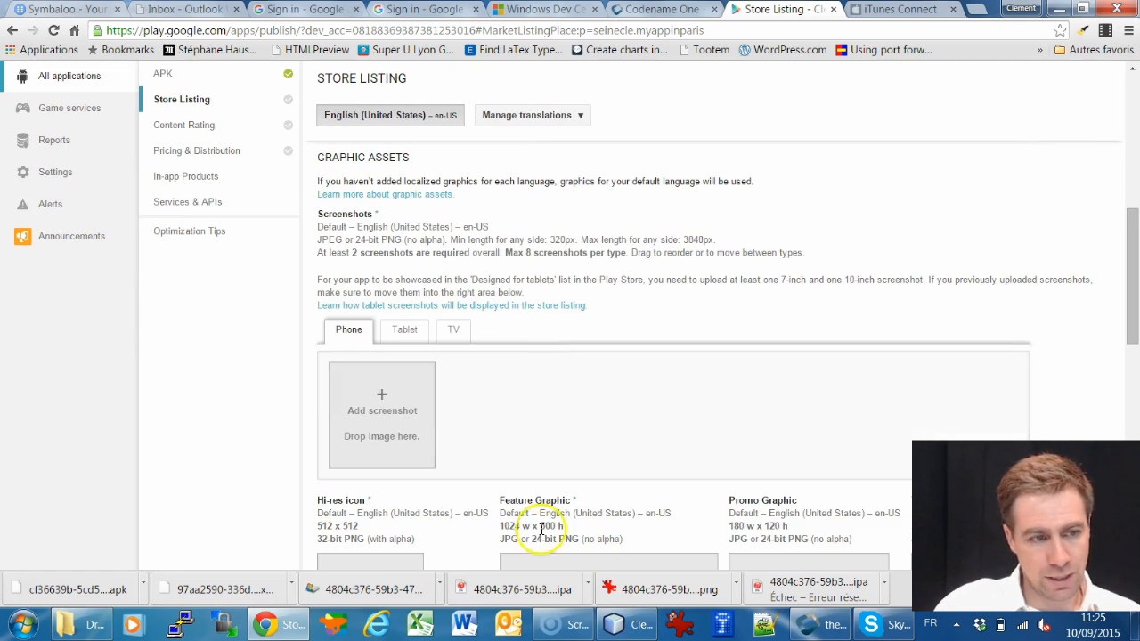
pyautogui.moveTo(550, 240); pyautogui.dragTo(577, 242)
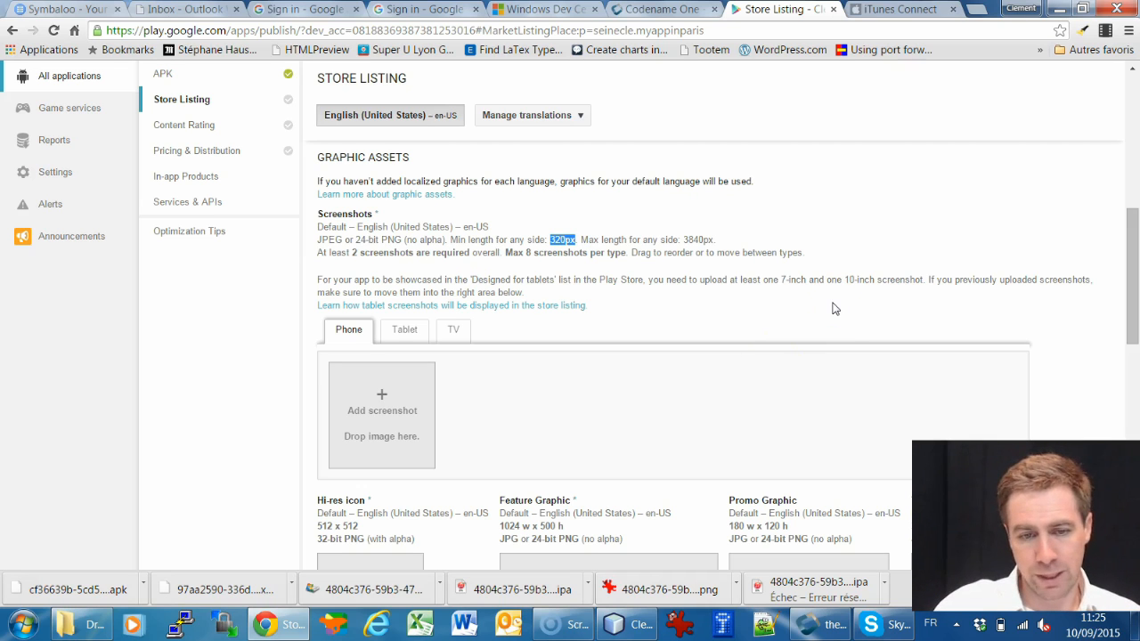
pyautogui.scroll(-1, 836, 309)
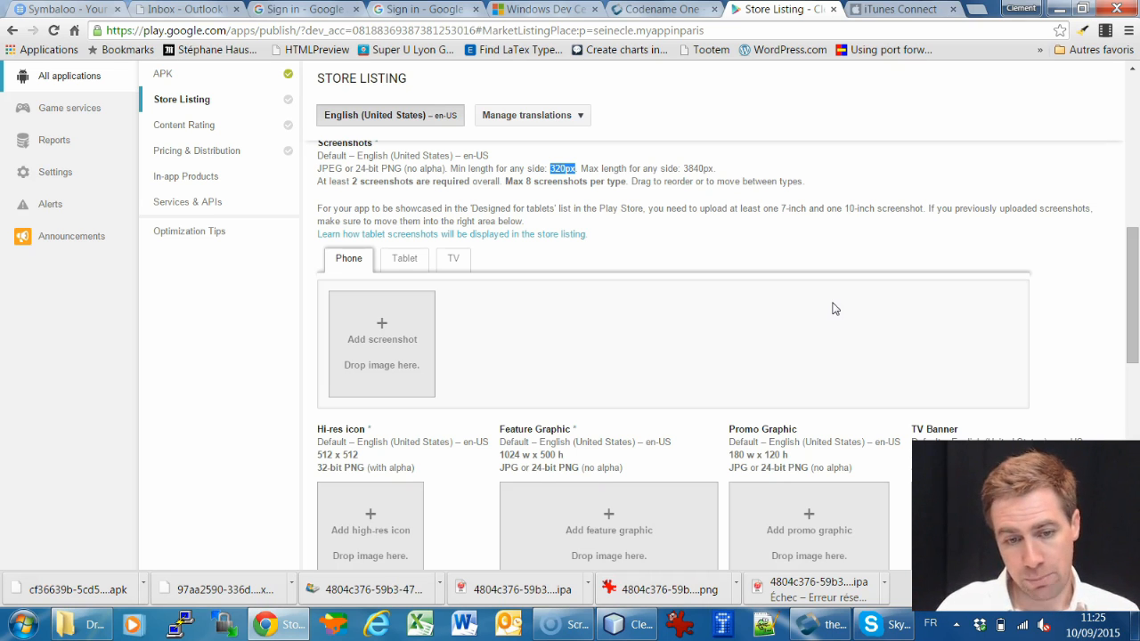
# Switch to Codename One Designer and preview the Main form in the device simulator, with the simulated phone screen fully in view.
pyautogui.click(826, 624)
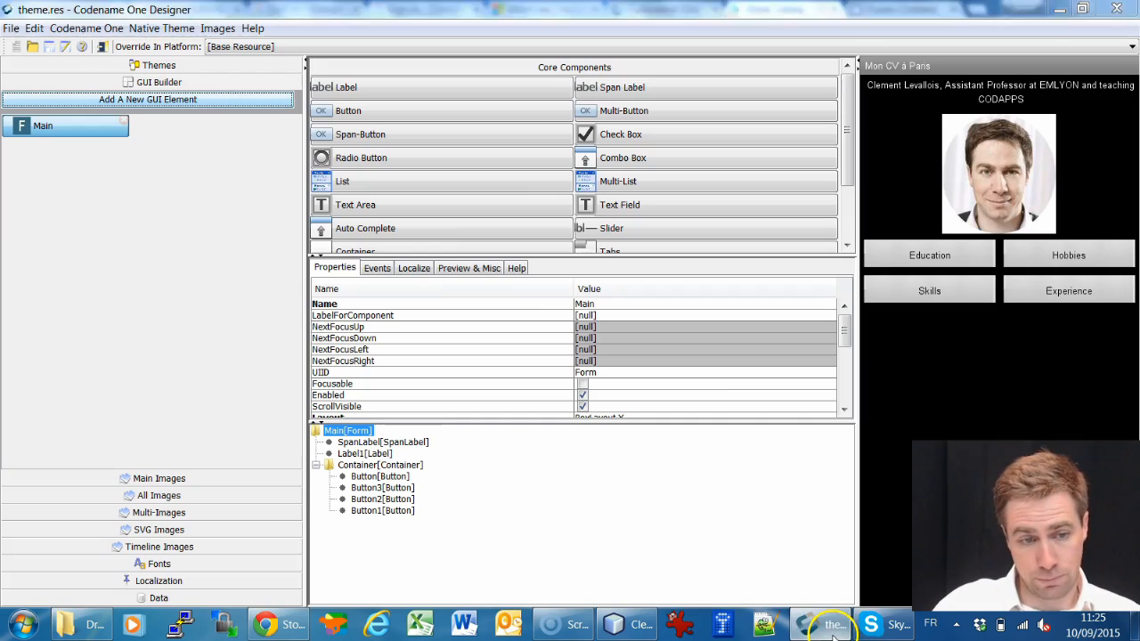
pyautogui.click(482, 270)
pyautogui.click(436, 299)
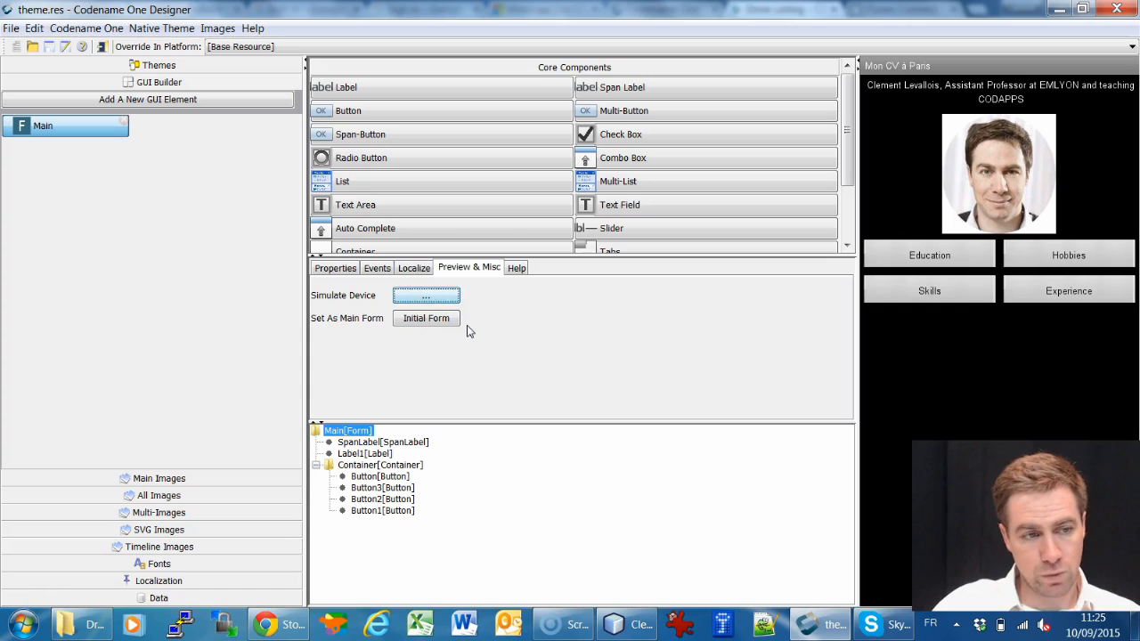
pyautogui.click(436, 301)
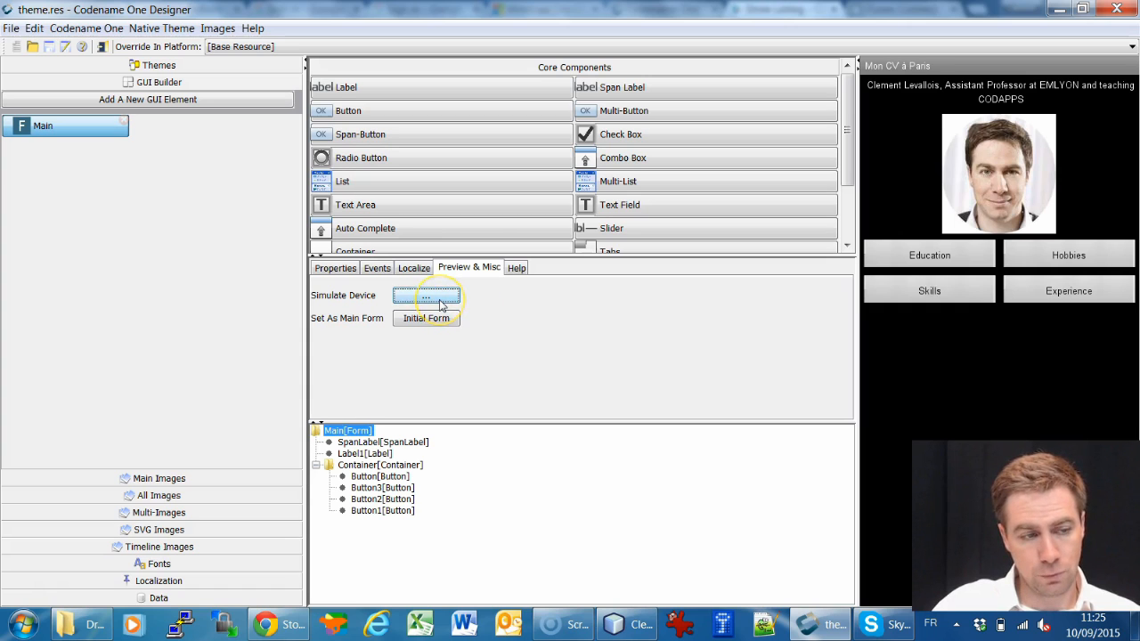
pyautogui.click(439, 305)
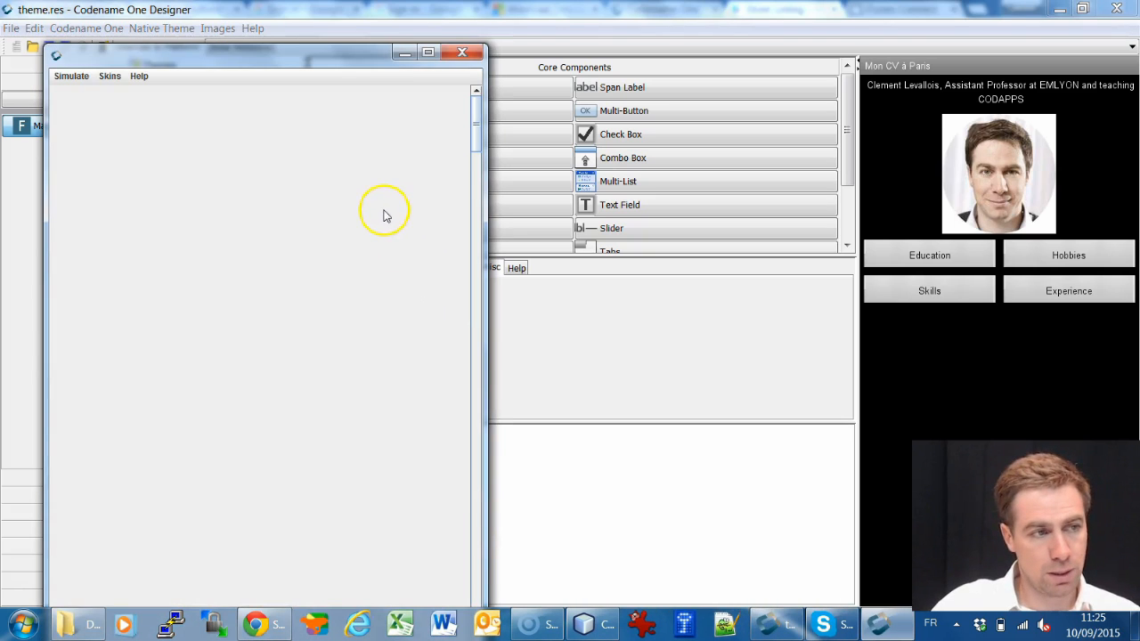
pyautogui.moveTo(306, 51); pyautogui.dragTo(447, 10)
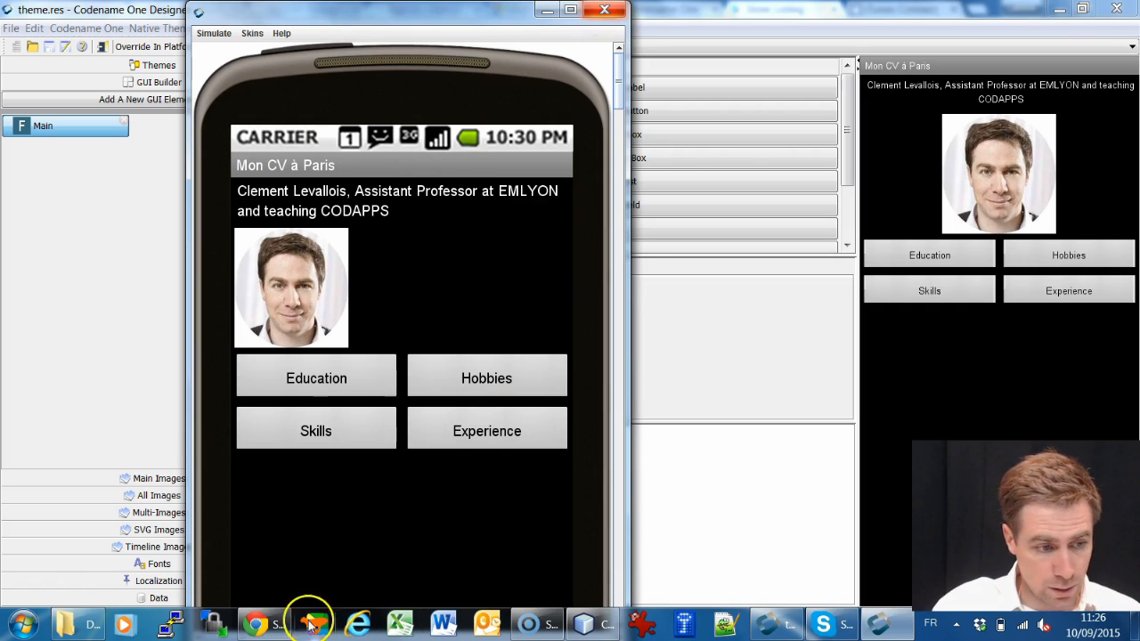
# Return to the Google Play store listing in Chrome and check its descriptions and screenshot requirements.
pyautogui.click(266, 624)
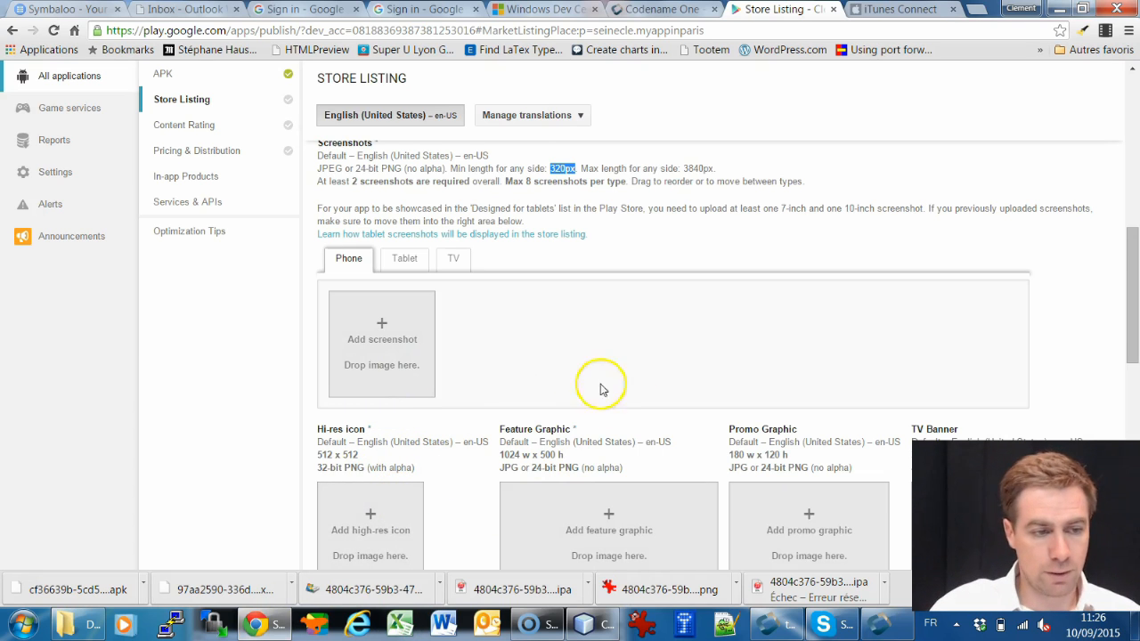
pyautogui.scroll(-1, 624, 365)
pyautogui.scroll(3, 784, 333)
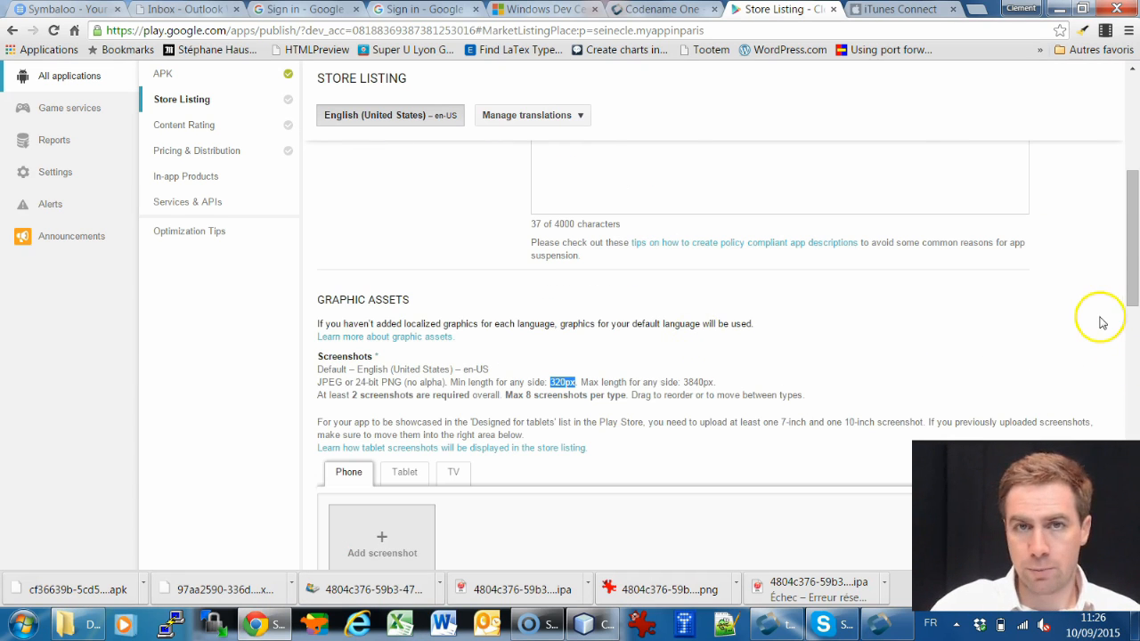
pyautogui.scroll(2, 1084, 319)
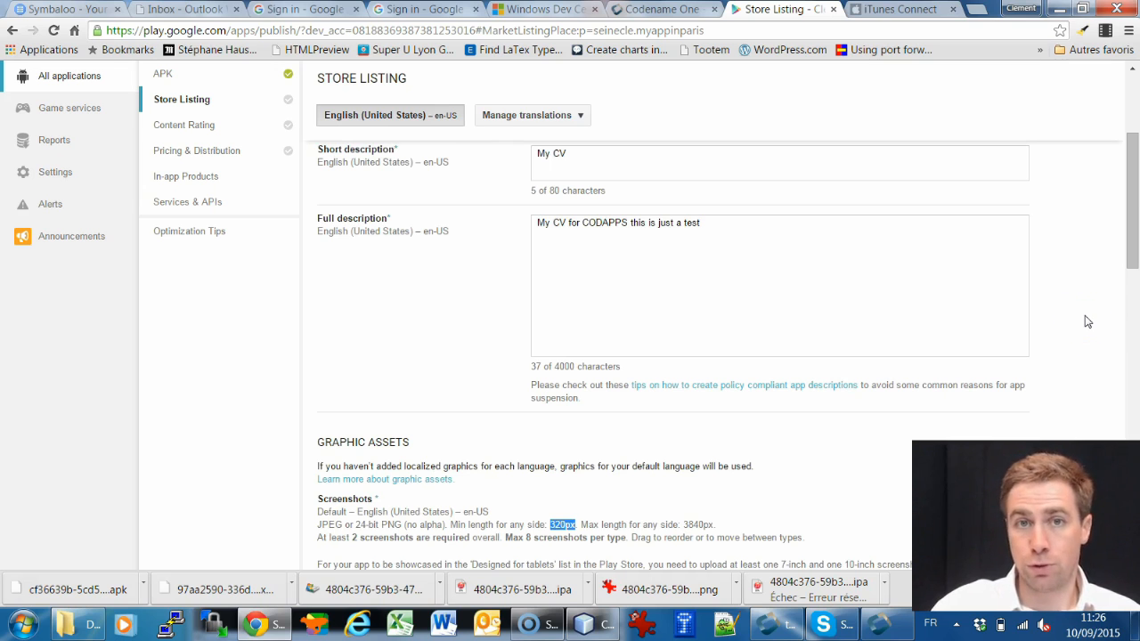